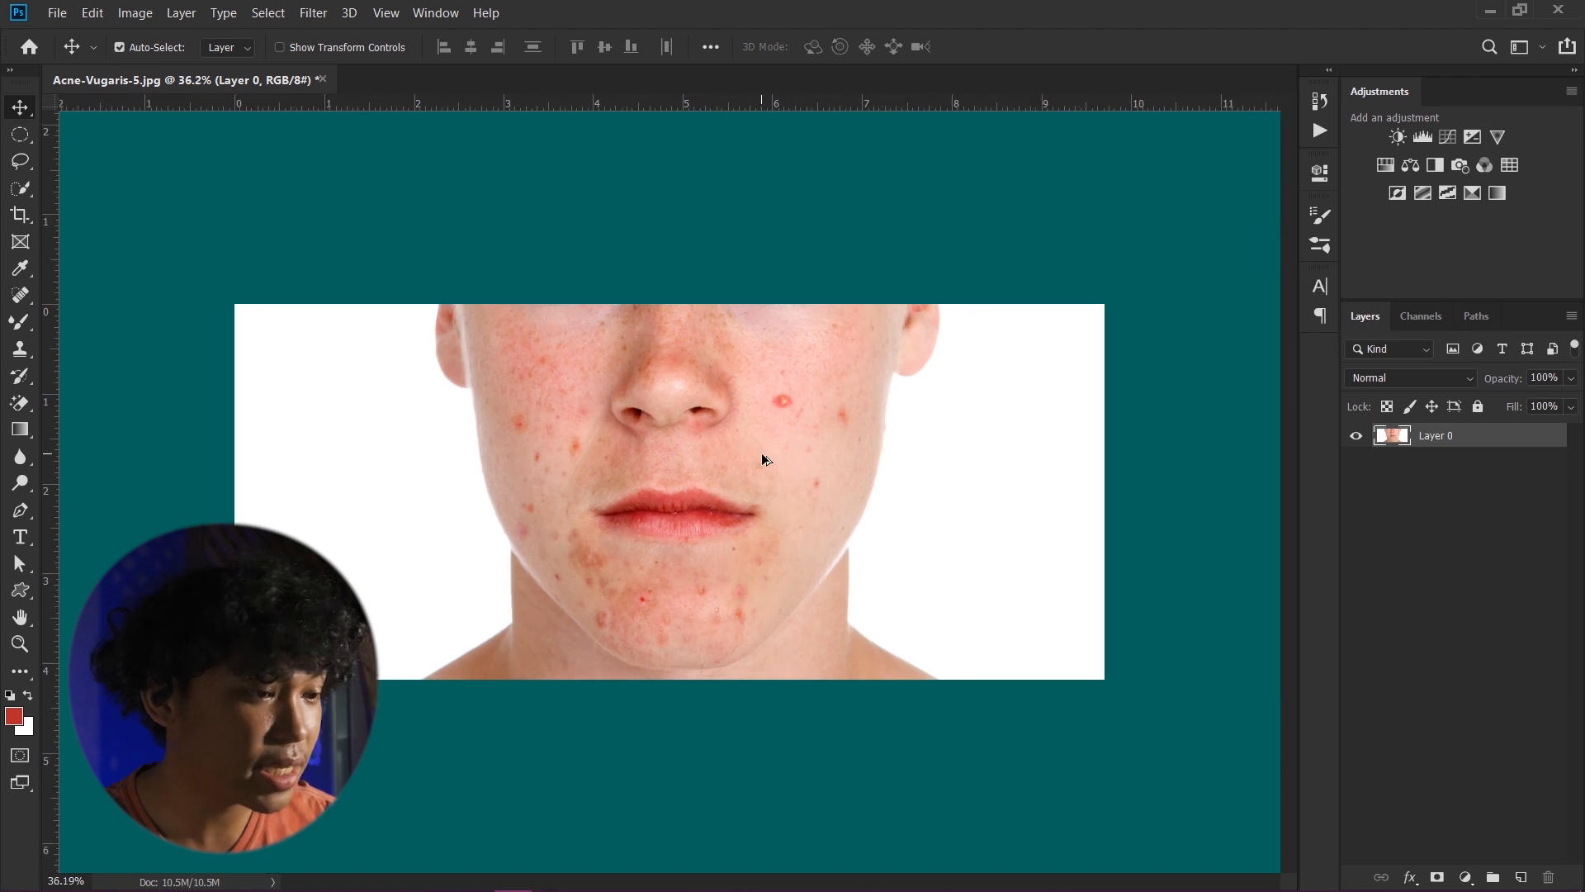
pyautogui.scroll(2, 810, 446)
pyautogui.scroll(-2, 810, 449)
pyautogui.scroll(1, 810, 443)
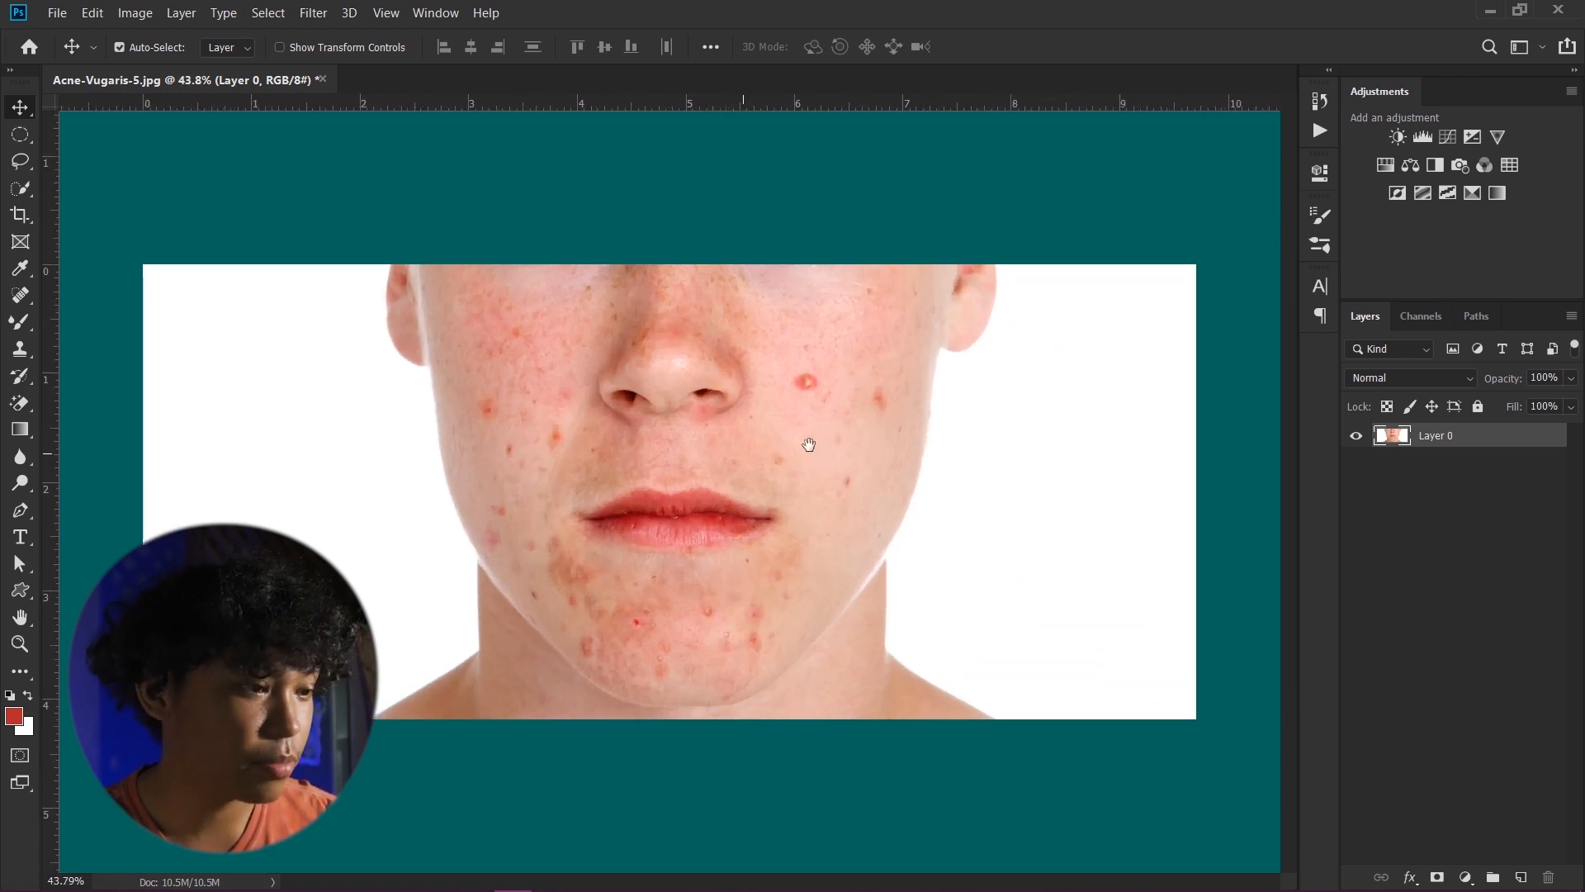
pyautogui.scroll(-2, 761, 453)
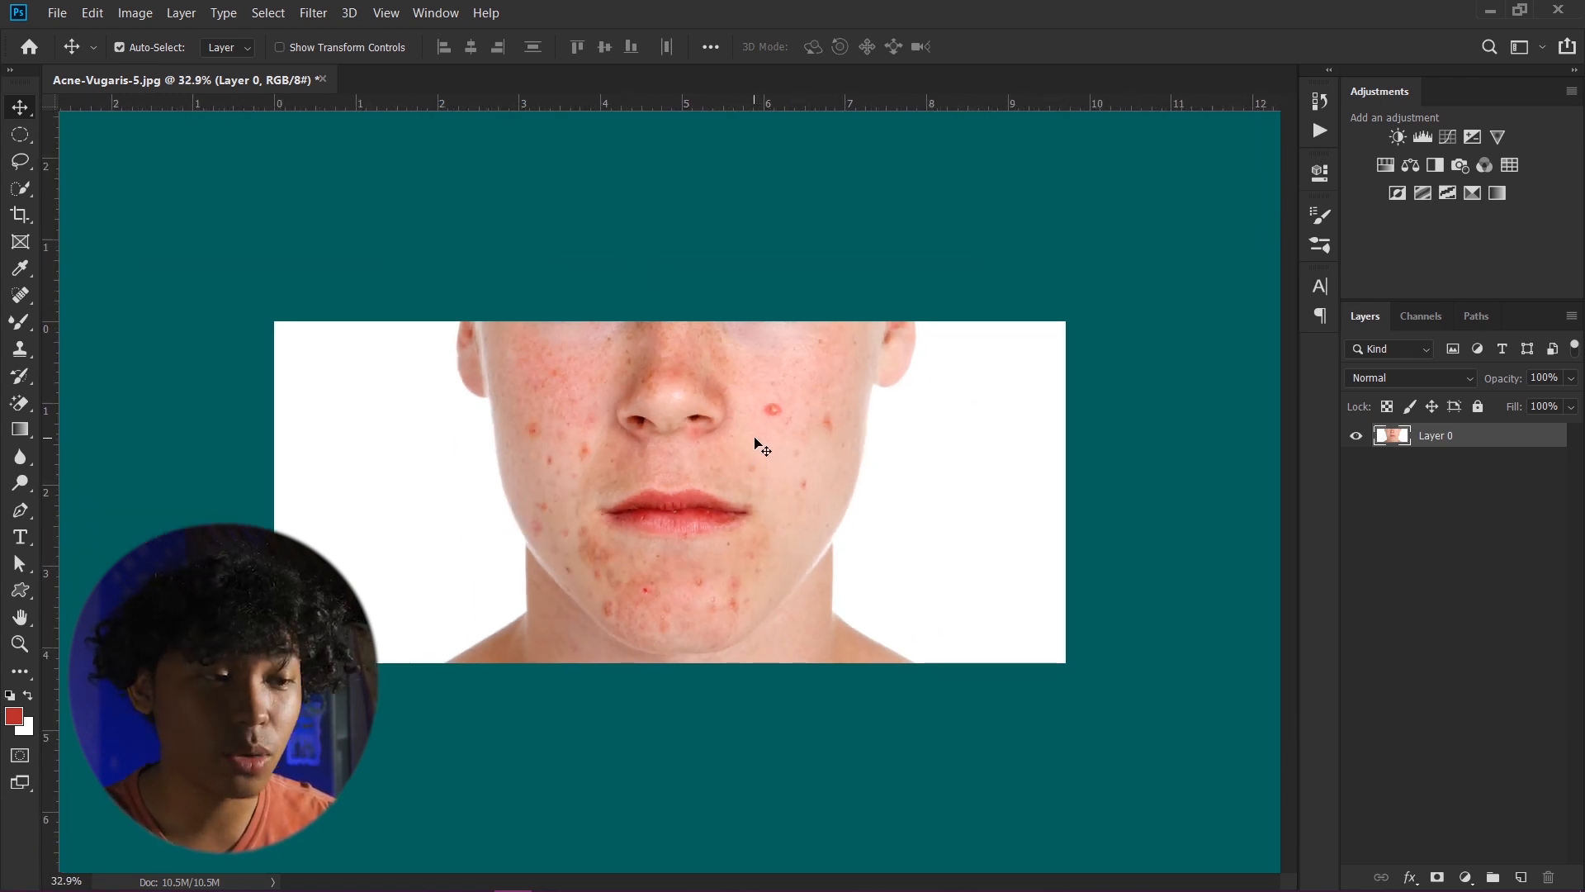
pyautogui.scroll(-1, 761, 447)
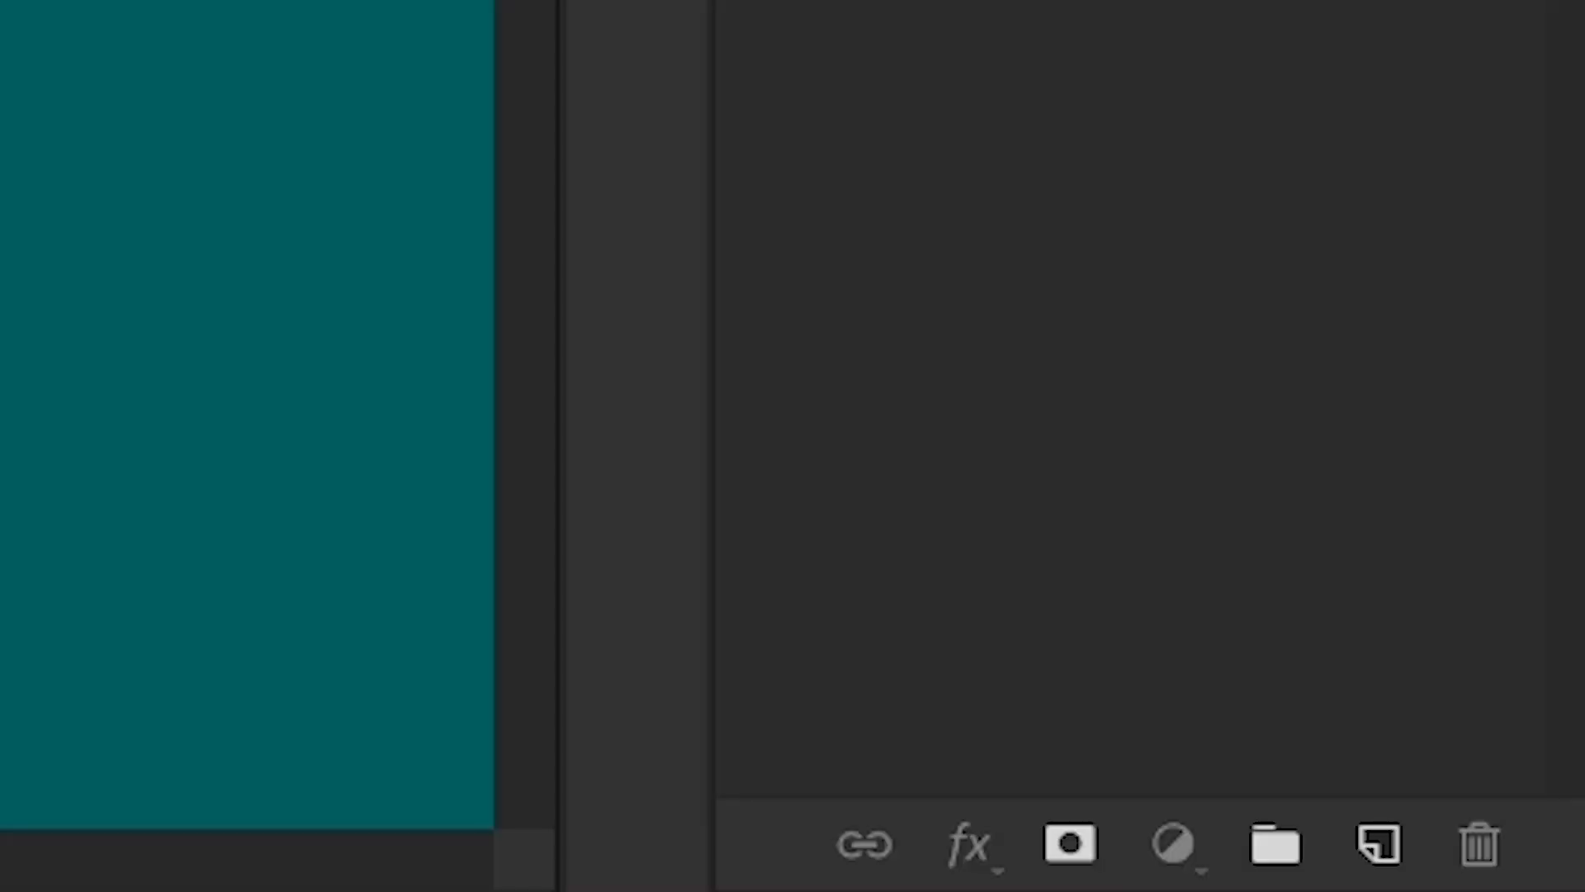
pyautogui.moveTo(1346, 4); pyautogui.dragTo(1391, 845)
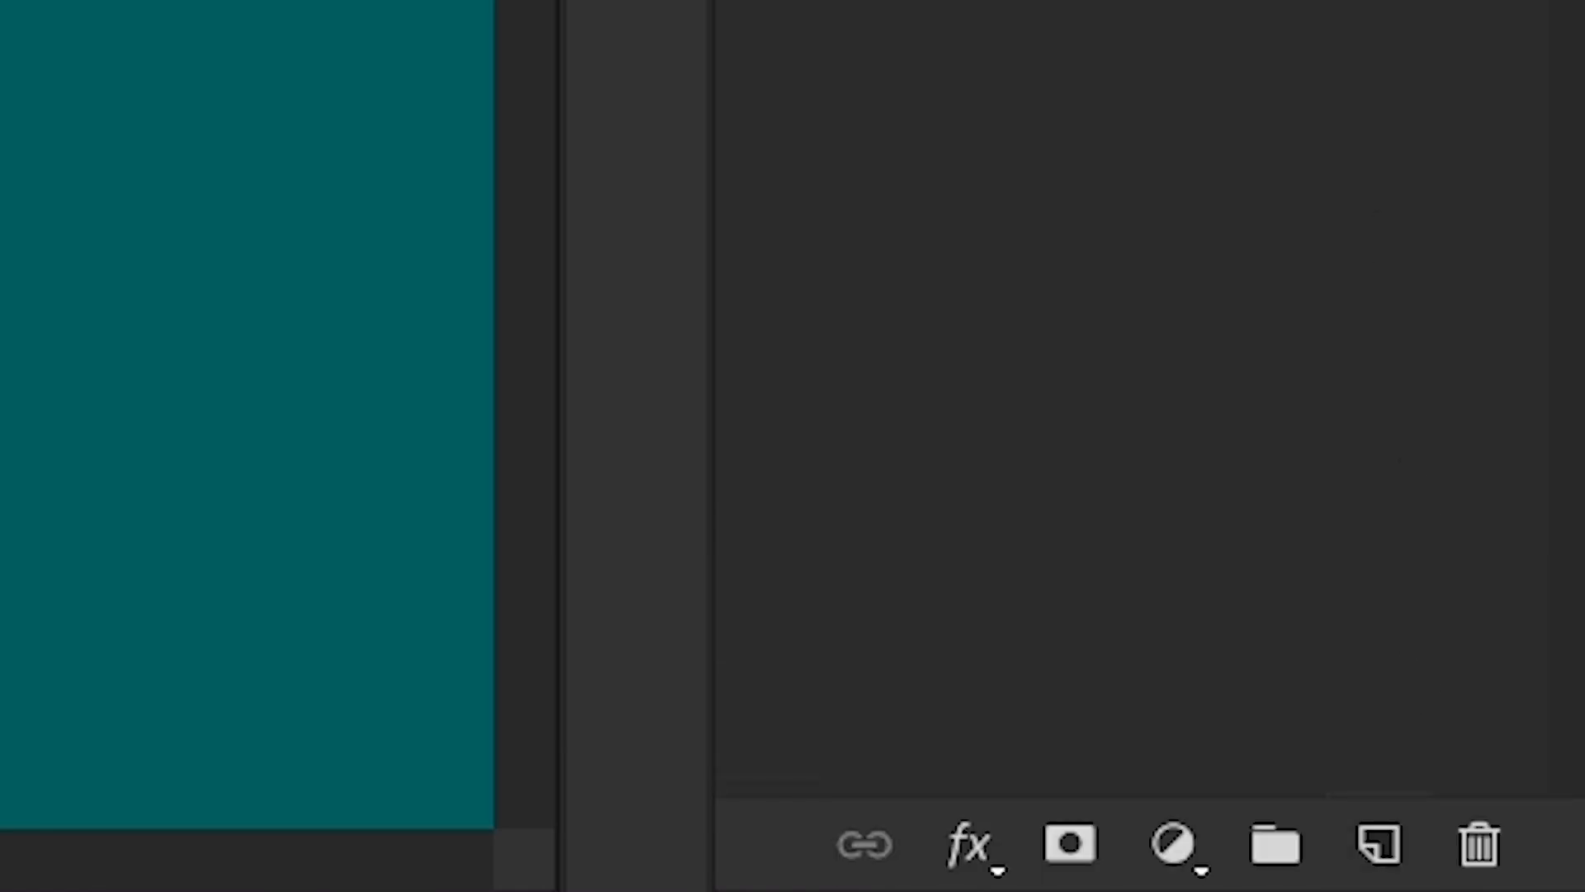
pyautogui.moveTo(1437, 4); pyautogui.dragTo(1380, 841)
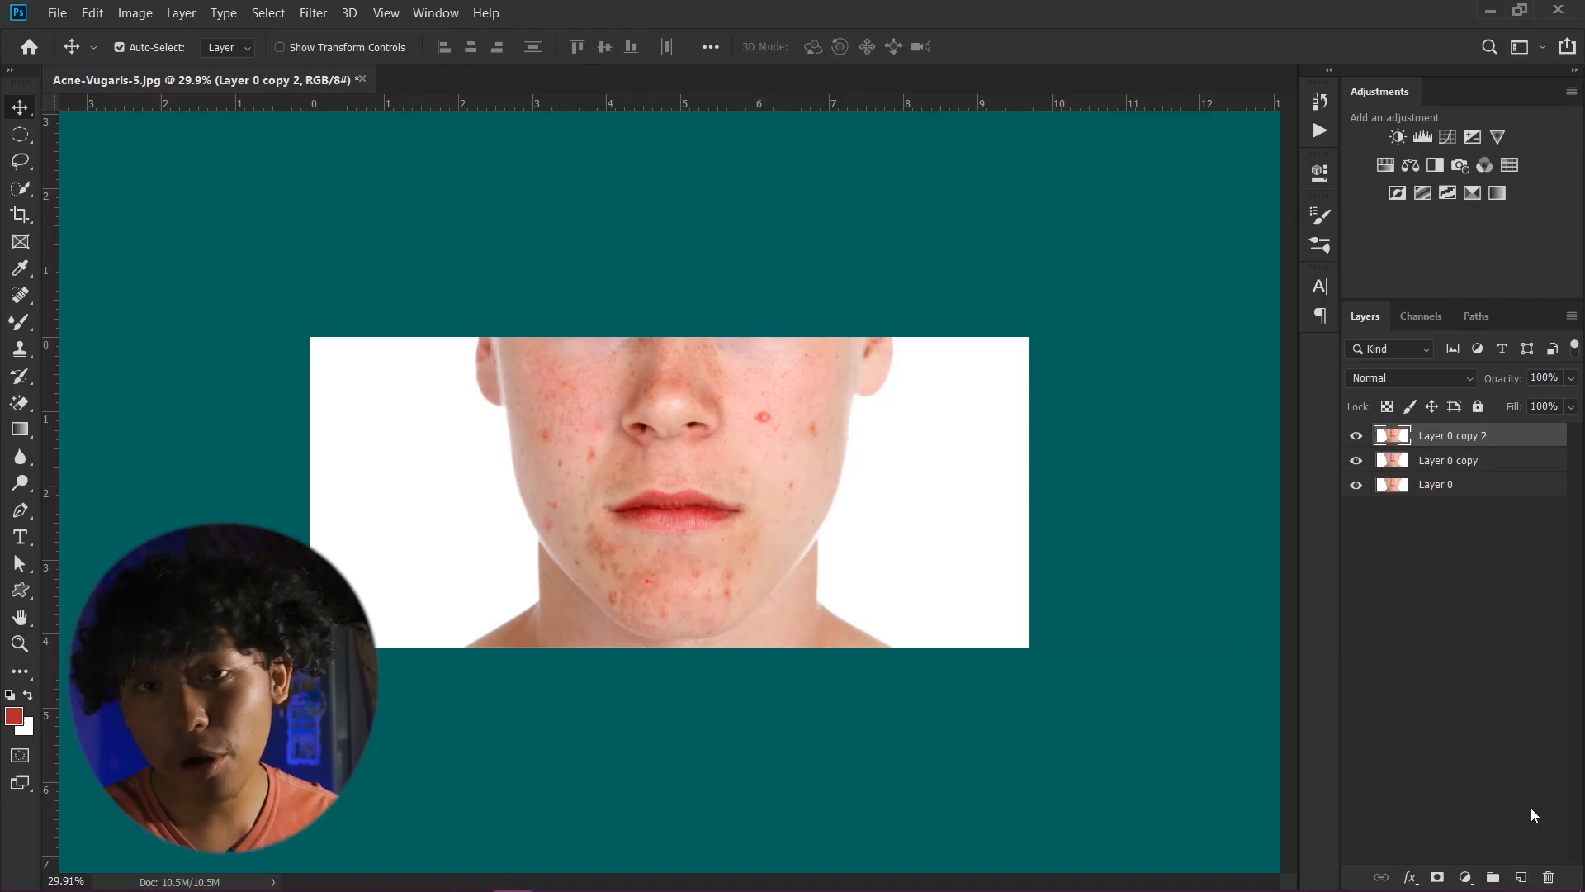
pyautogui.keyDown('shift'); pyautogui.click(1478, 460); pyautogui.keyUp('shift')
pyautogui.moveTo(1478, 460); pyautogui.dragTo(1549, 873)
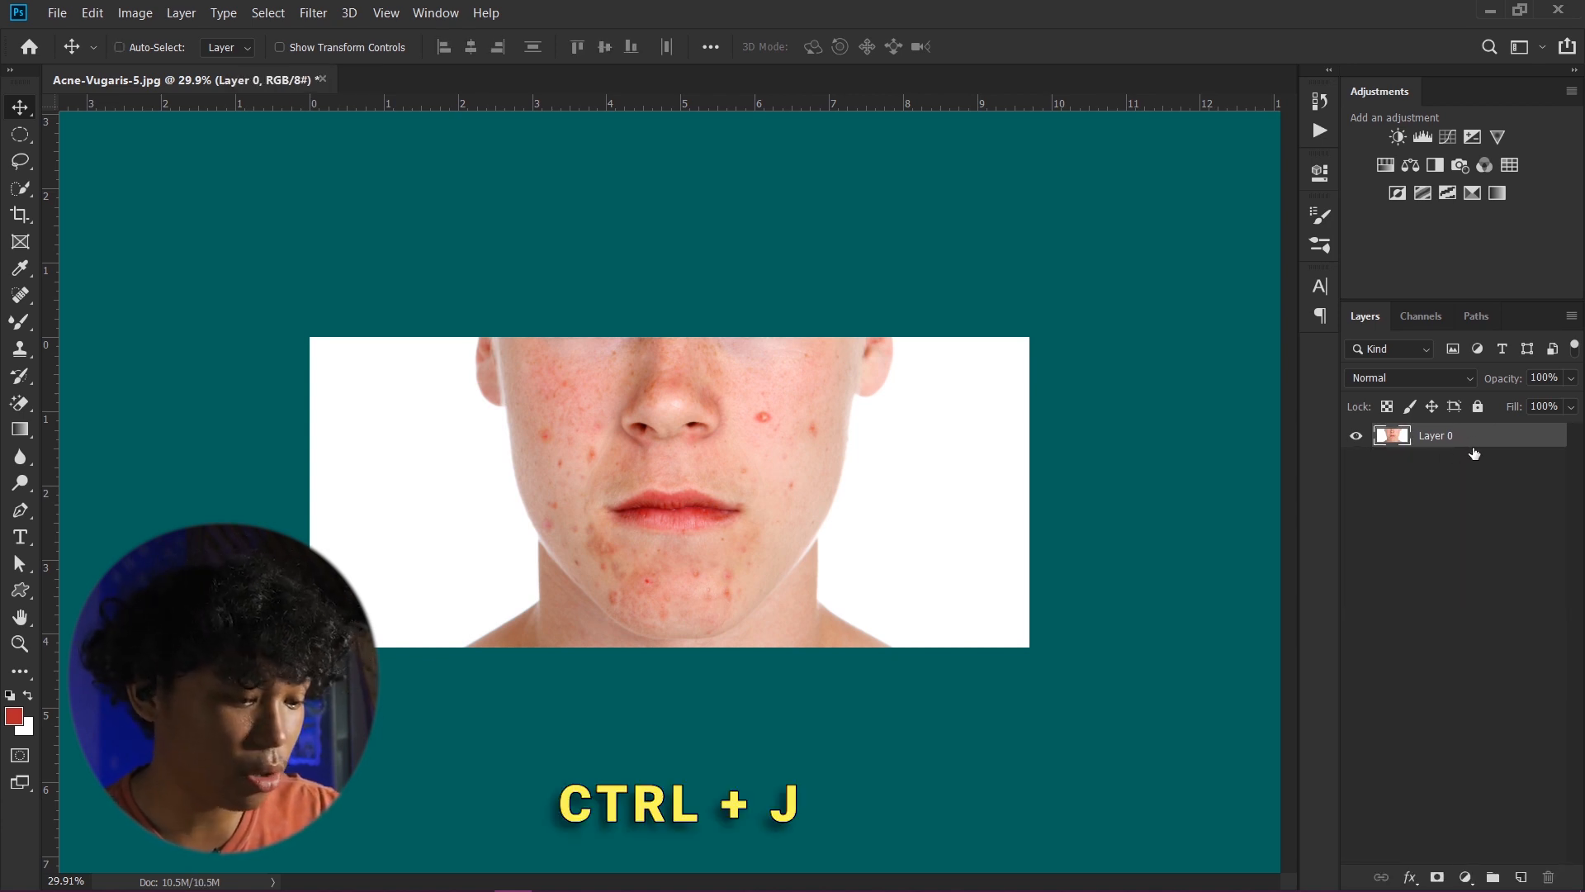
# - Duplicate the photo layer twice and hide the topmost copy
pyautogui.hotkey('ctrl', 'j')
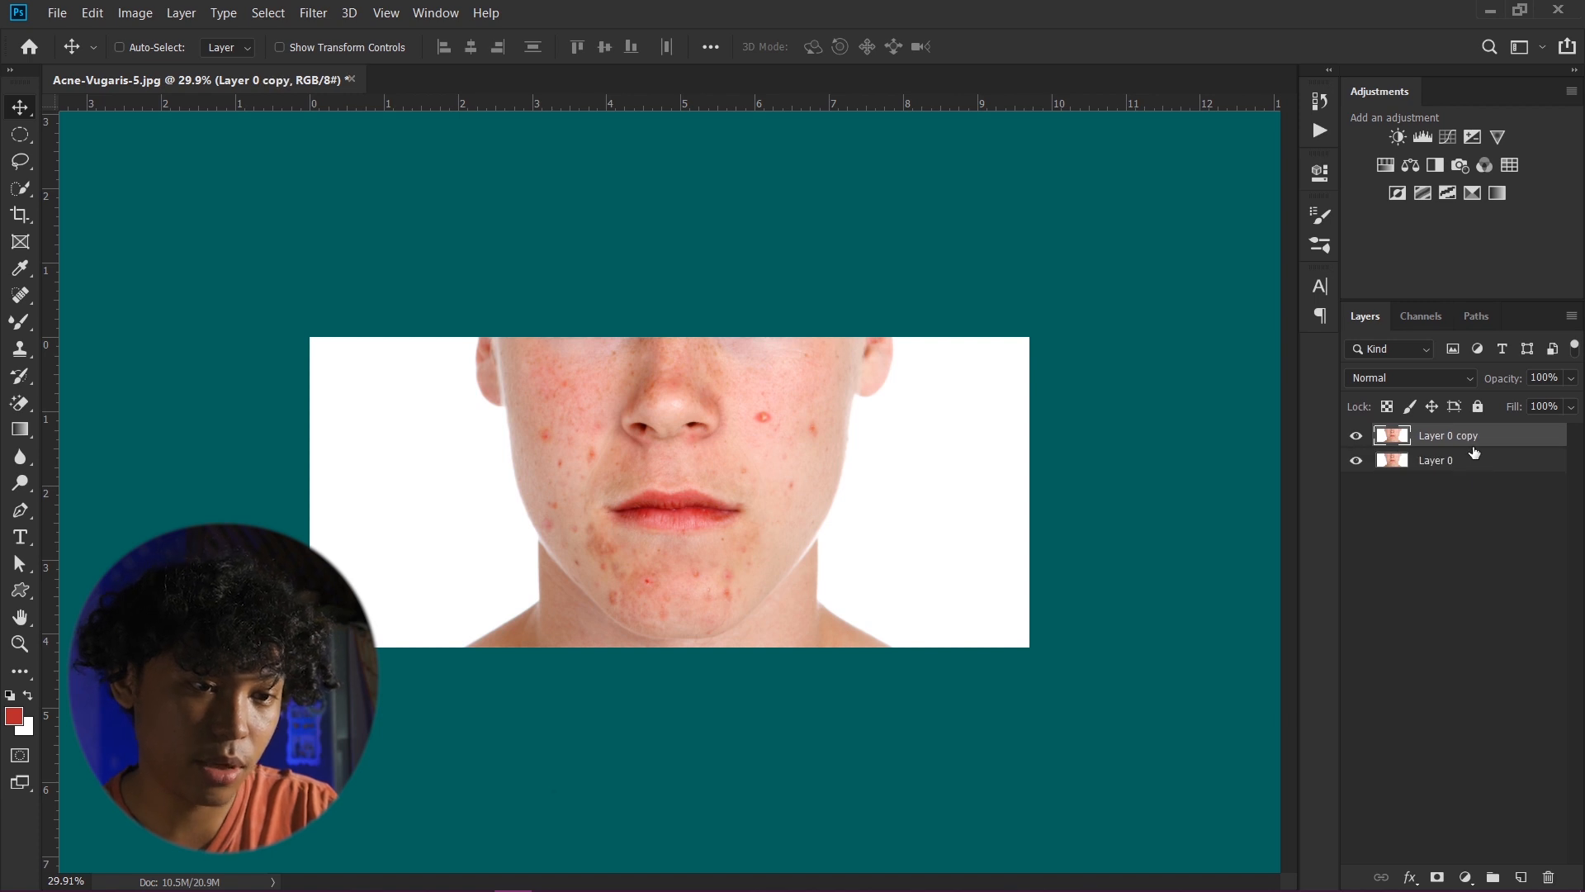
pyautogui.hotkey('ctrl', 'j')
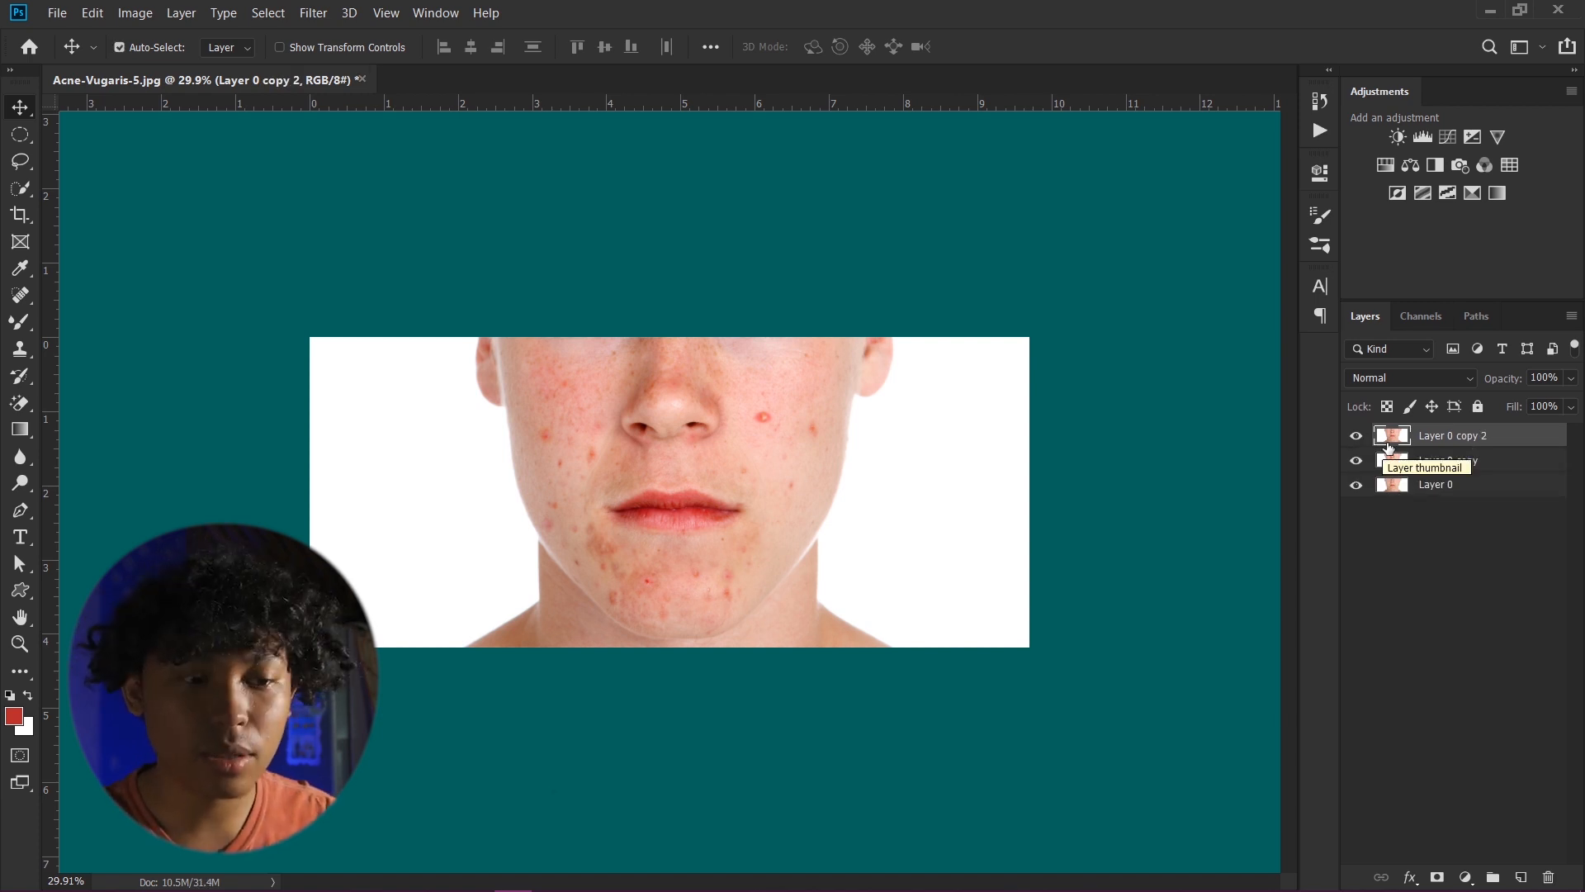
pyautogui.click(1355, 435)
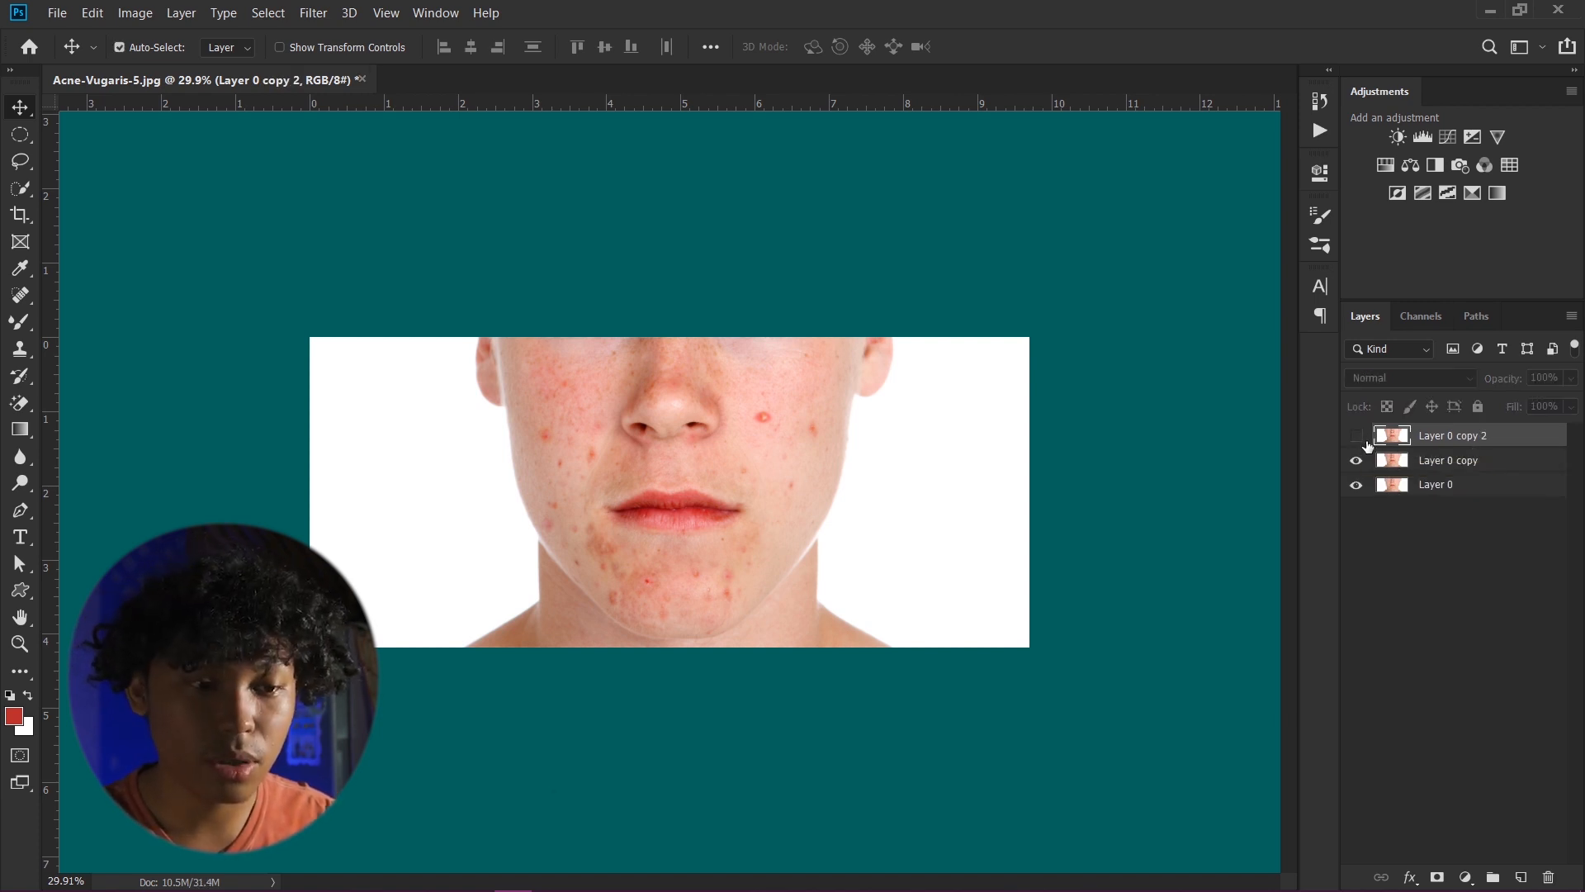
# - Rename the middle copy Blur and the top copy High Pass
pyautogui.click(1454, 460)
pyautogui.doubleClick(1459, 460)
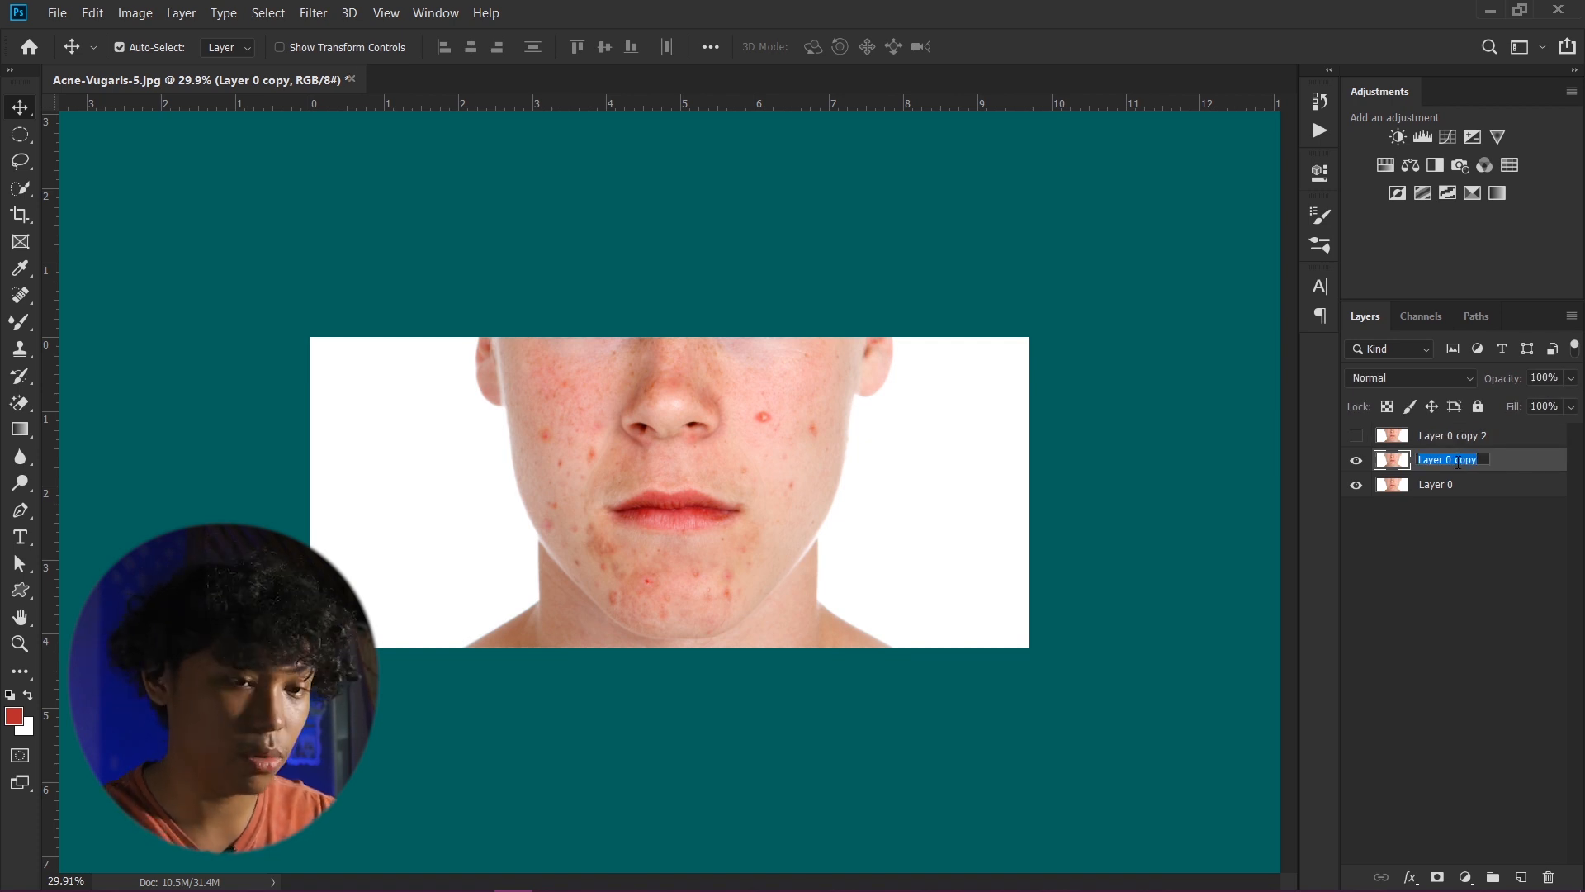
pyautogui.write('Blur')
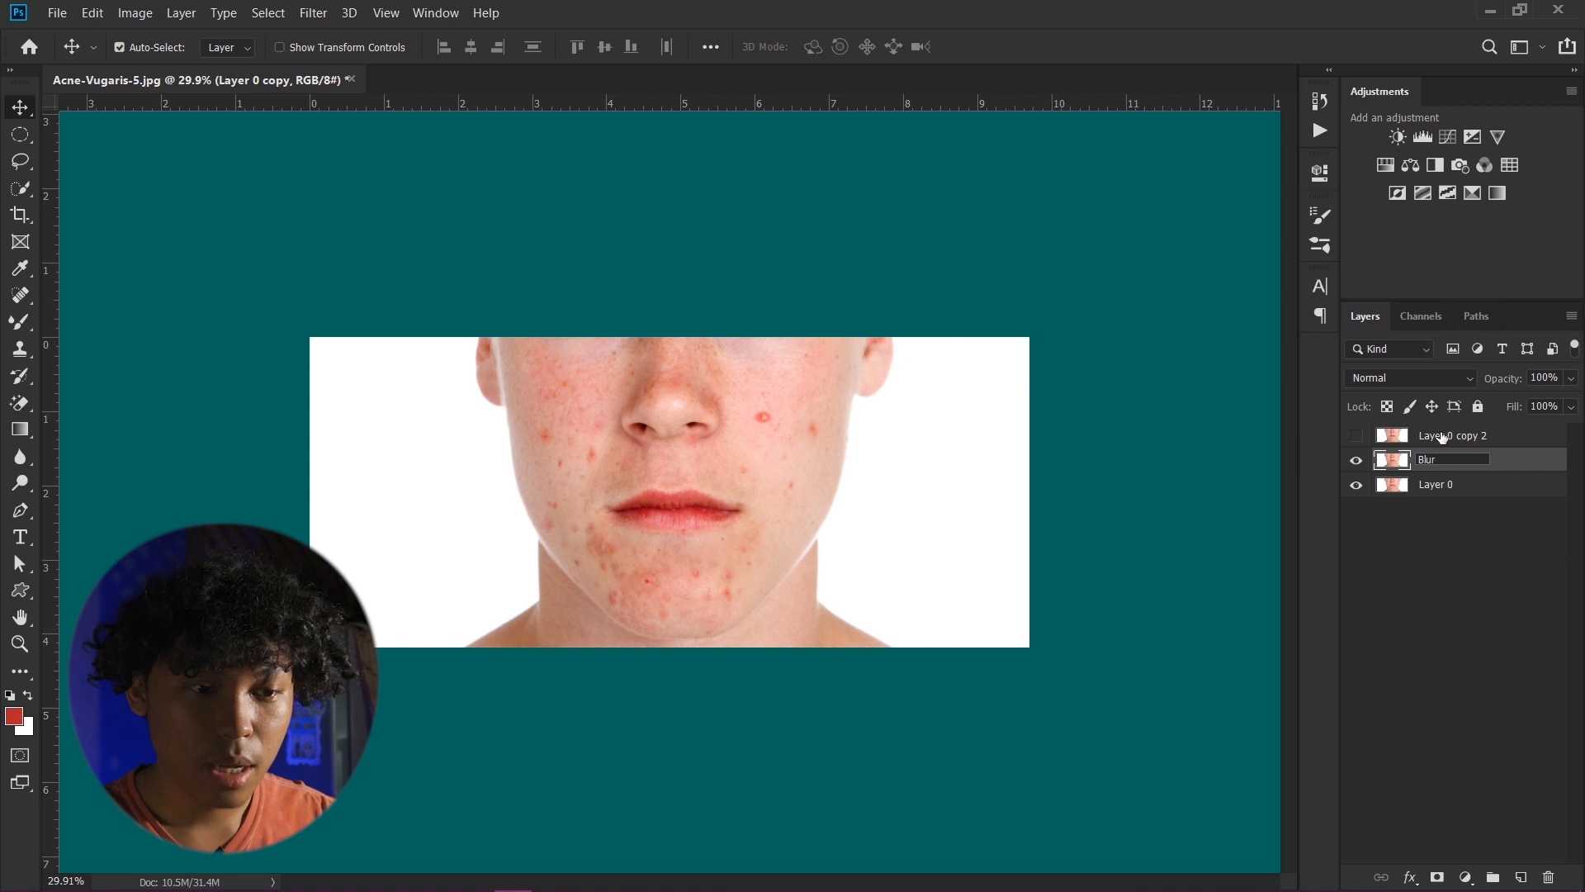
pyautogui.doubleClick(1442, 436)
pyautogui.write('High Pass')
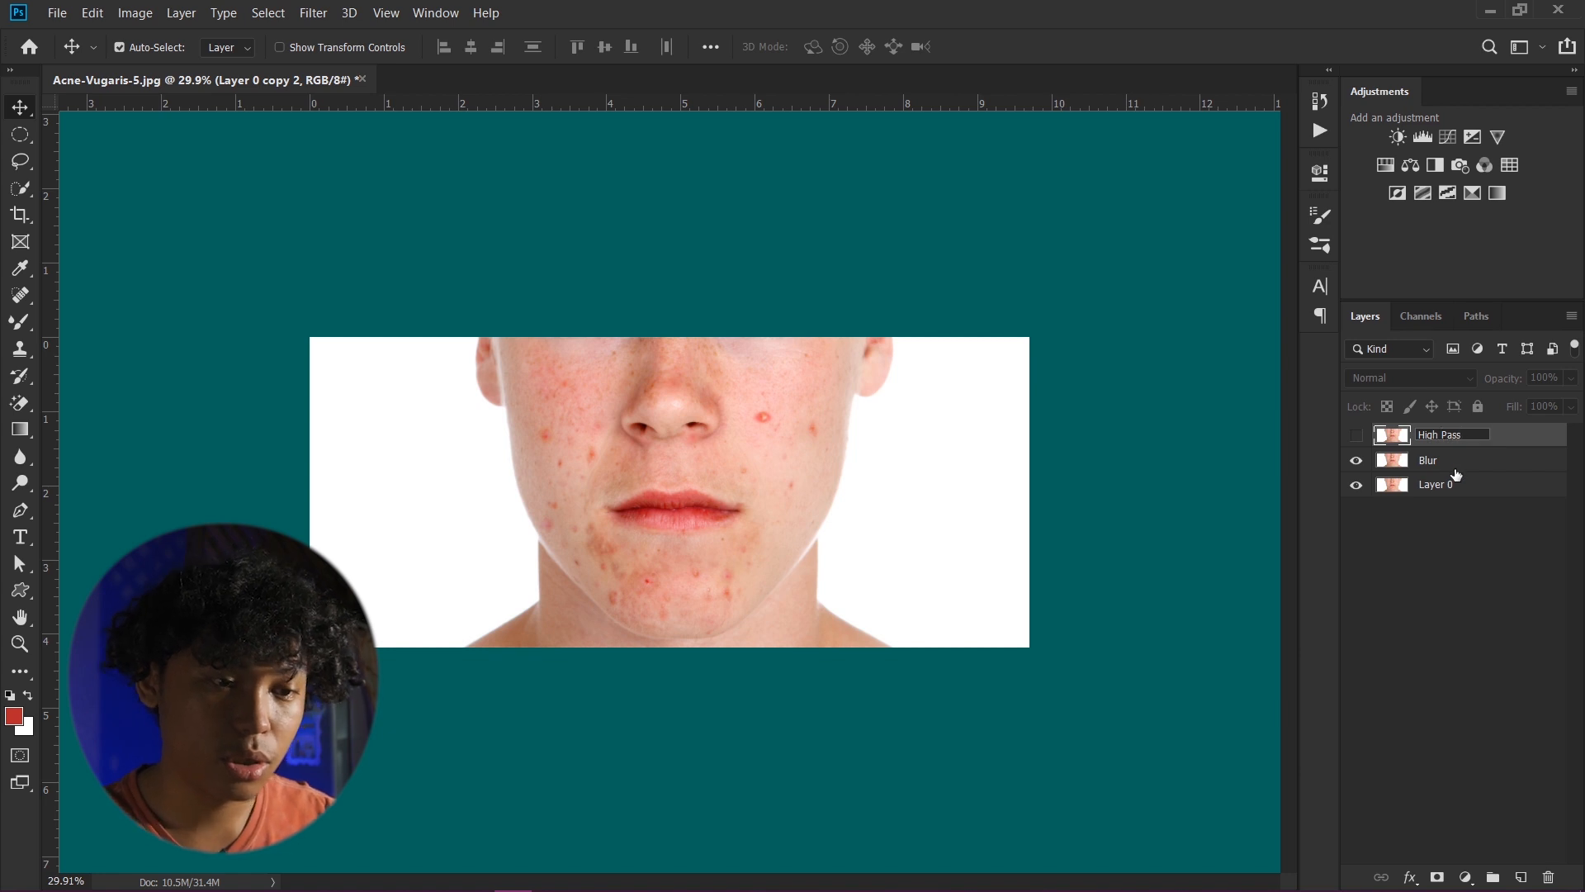
pyautogui.click(1460, 548)
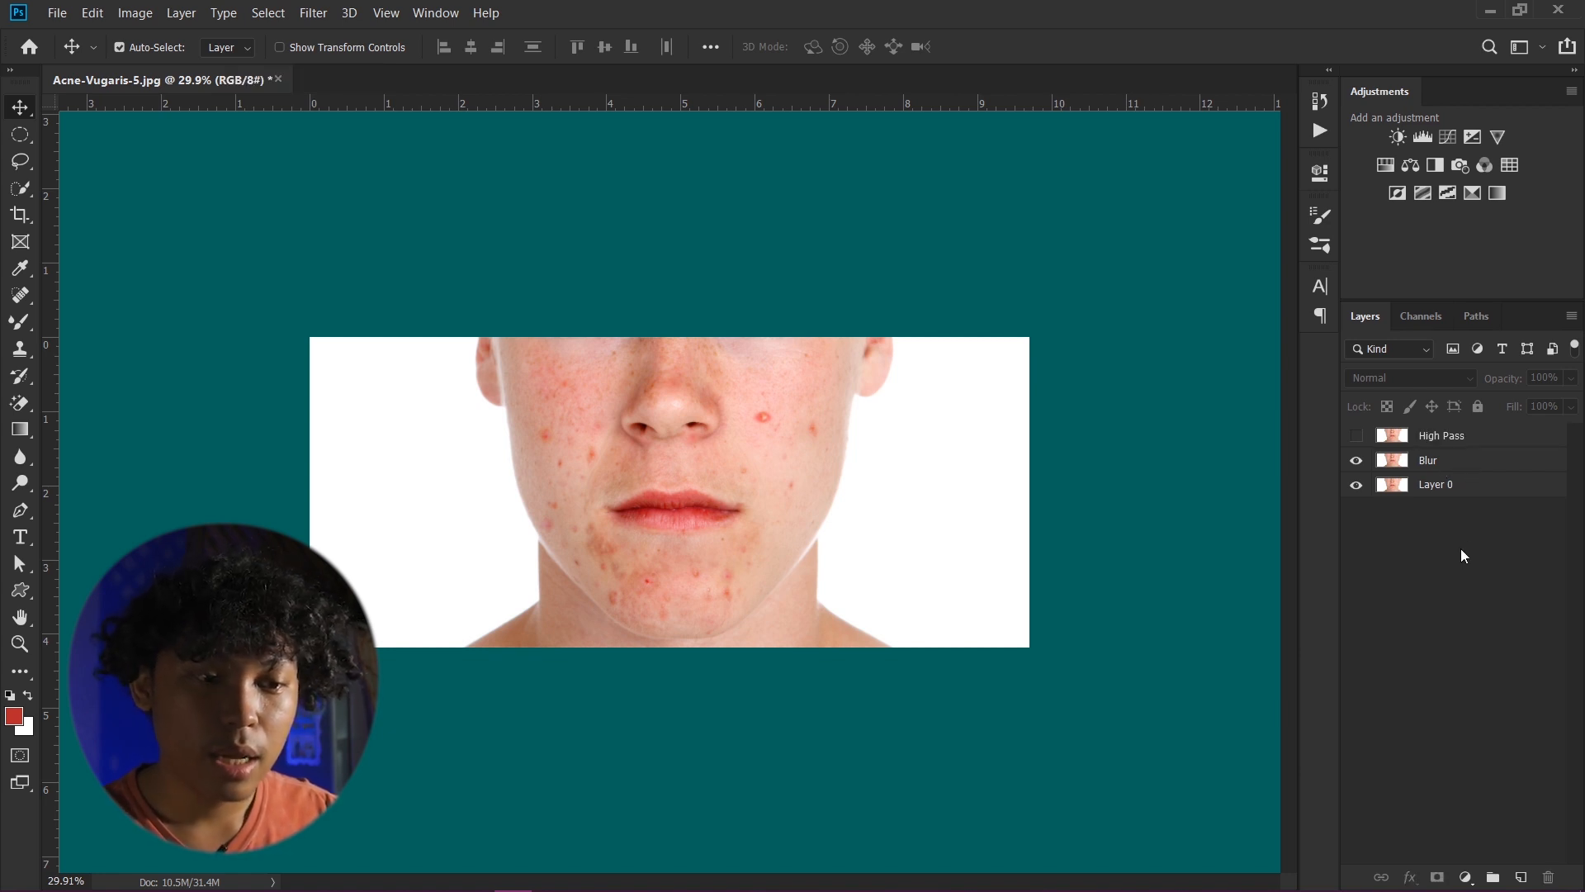
# - Open the Gaussian Blur filter on the Blur layer
pyautogui.click(1468, 463)
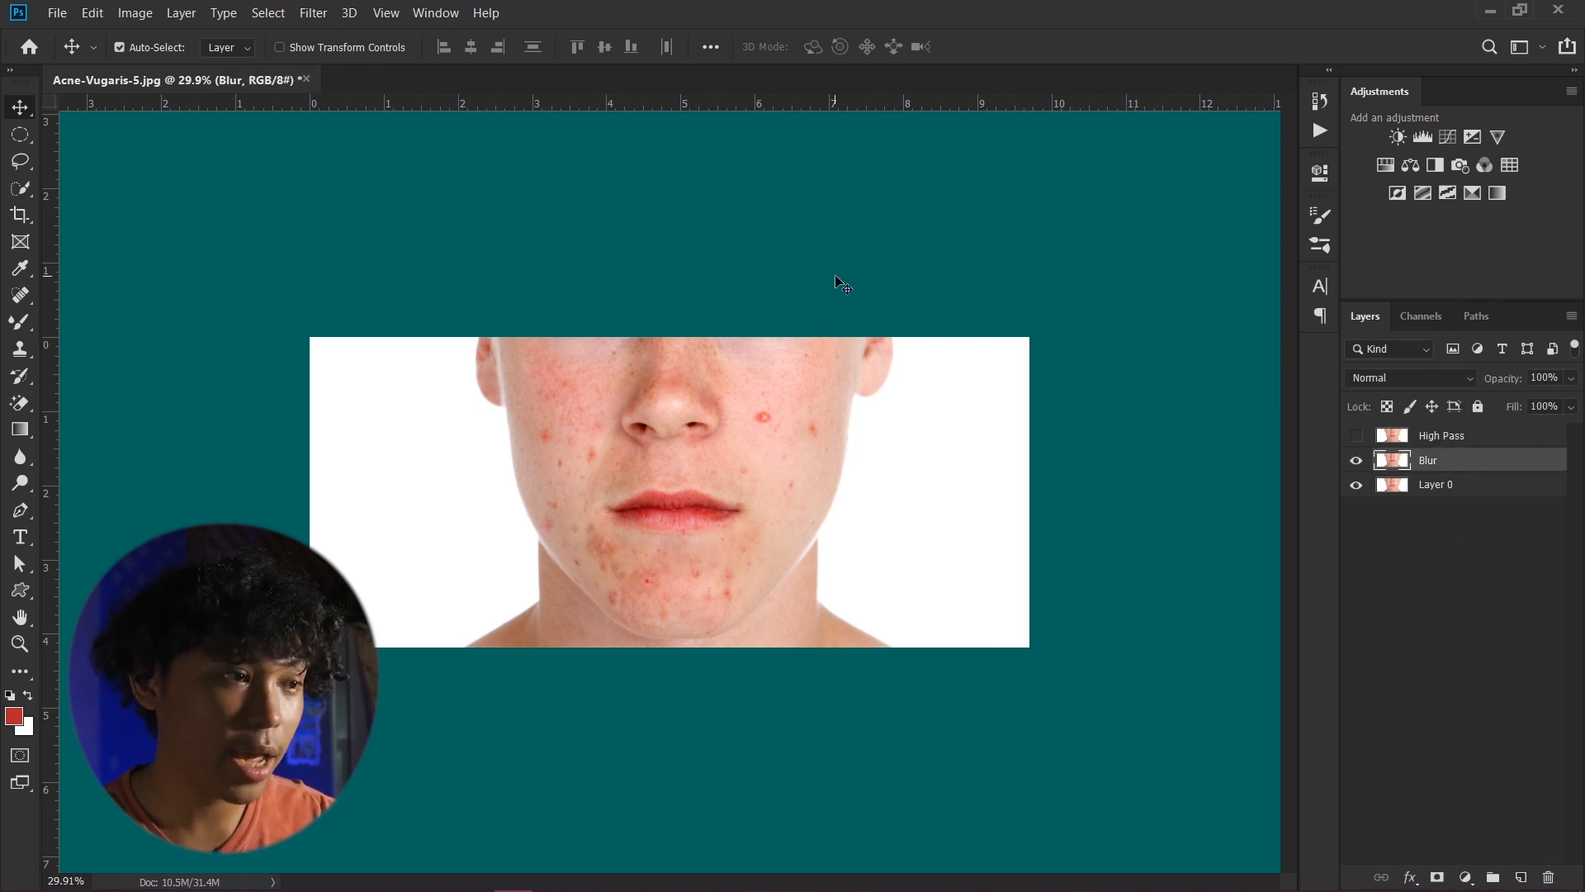
pyautogui.click(305, 14)
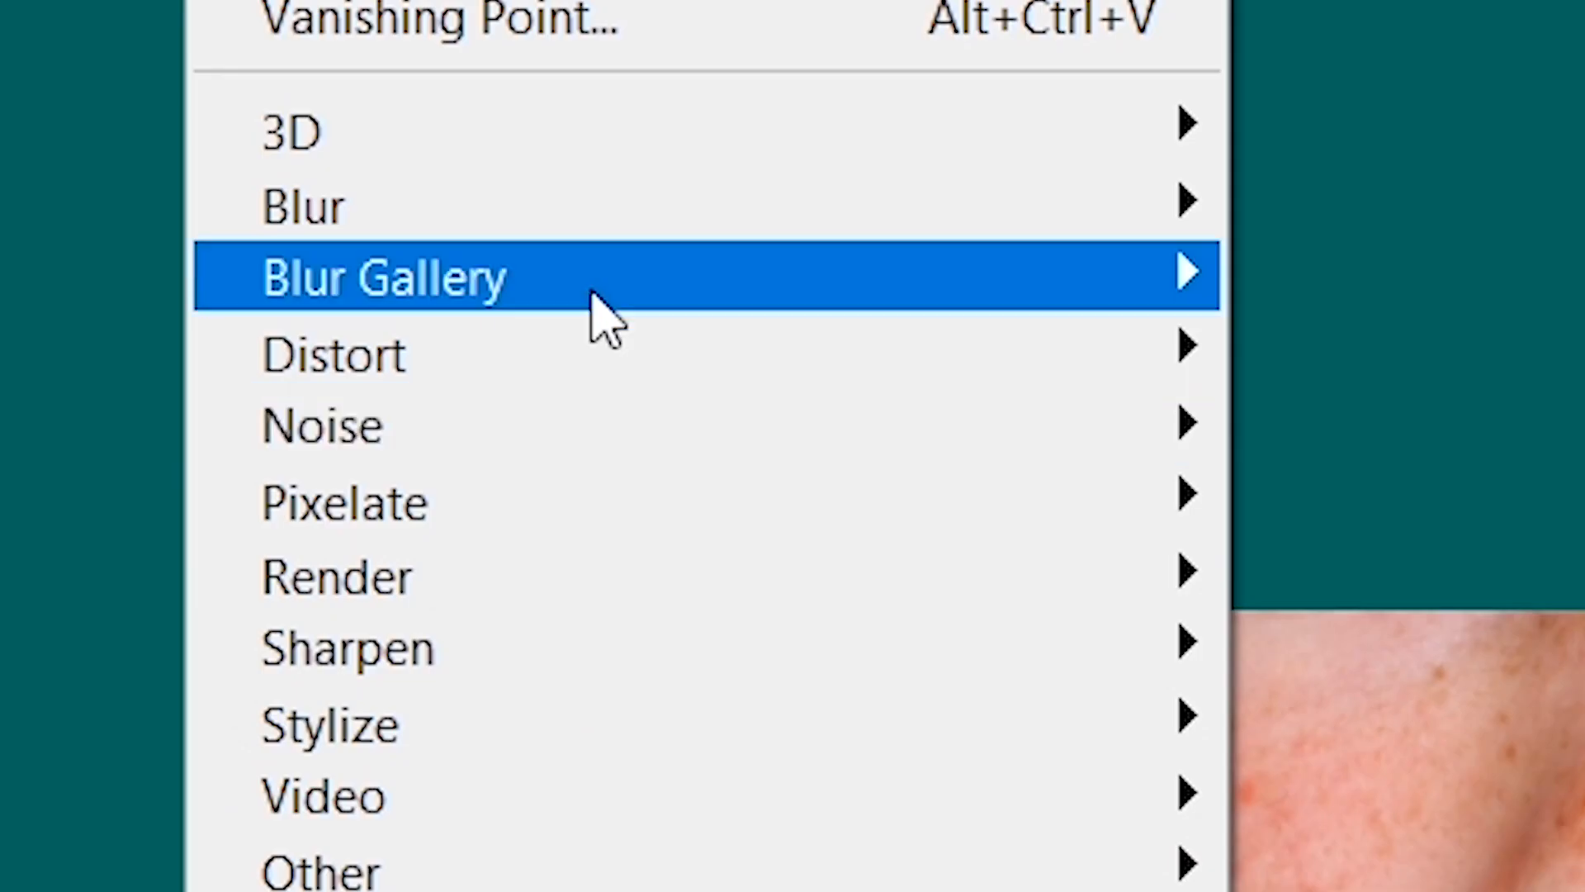
pyautogui.moveTo(407, 235)
pyautogui.click(941, 374)
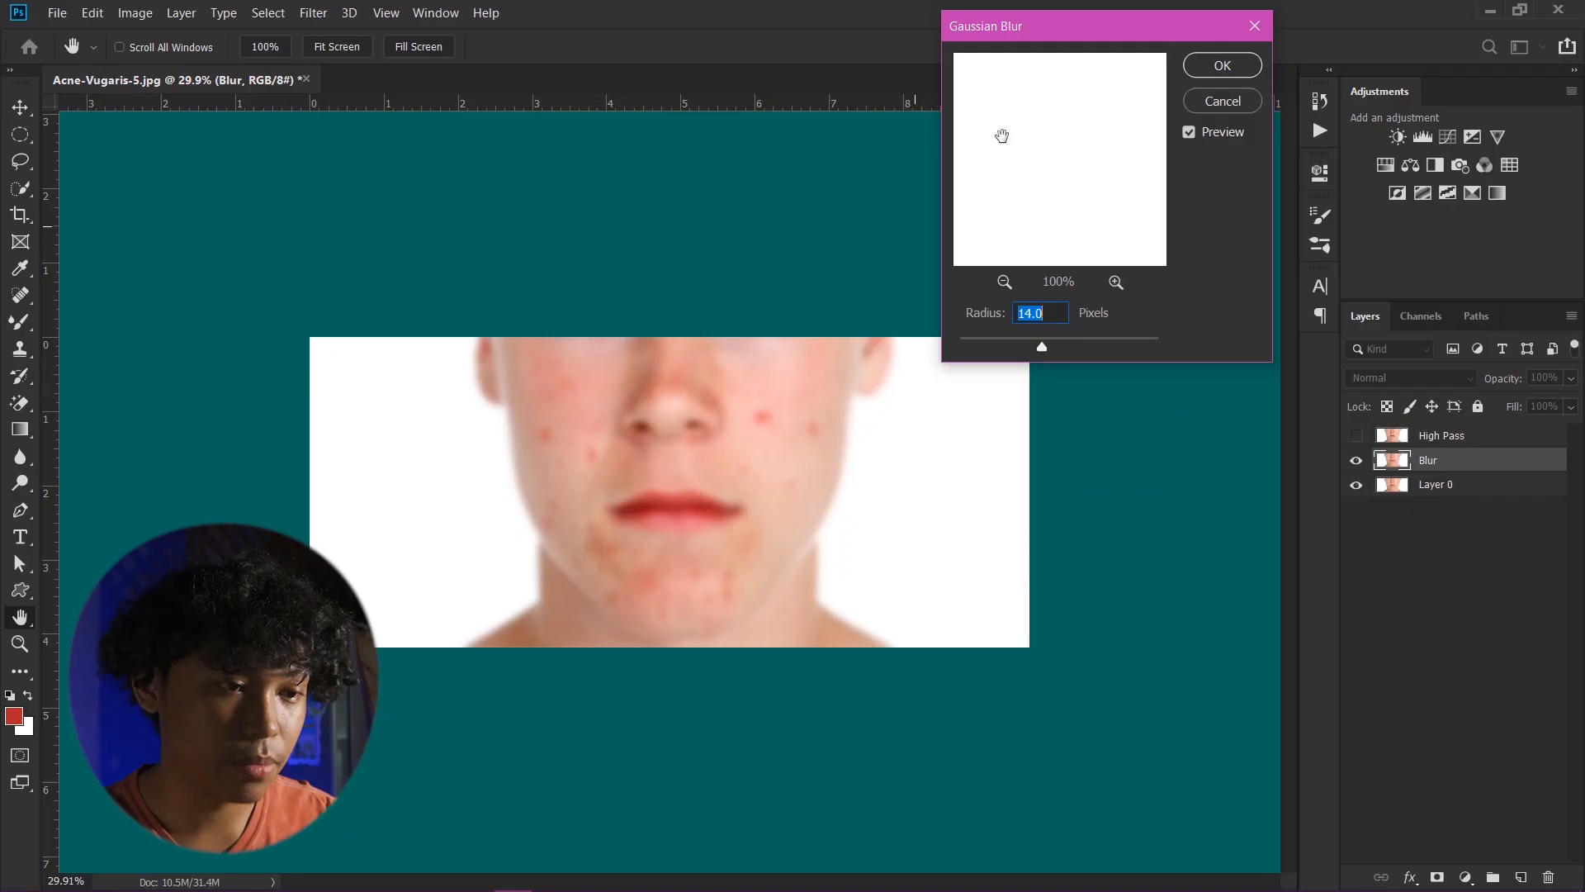
pyautogui.moveTo(1024, 28); pyautogui.dragTo(1087, 48)
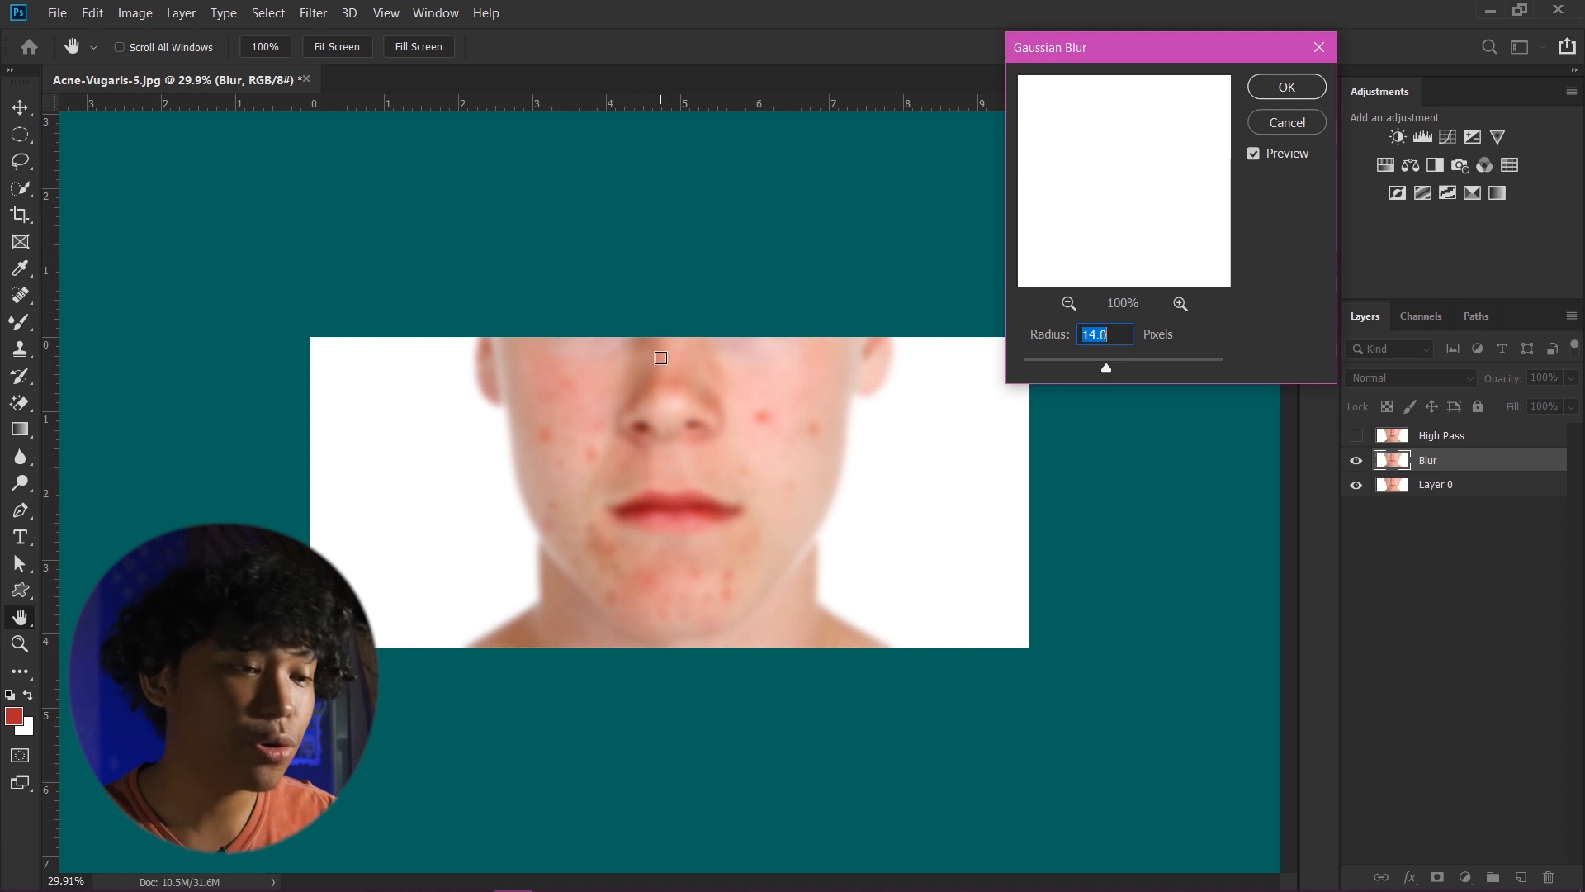
# - Inspect blemish areas of the face in the Gaussian Blur preview
pyautogui.click(779, 423)
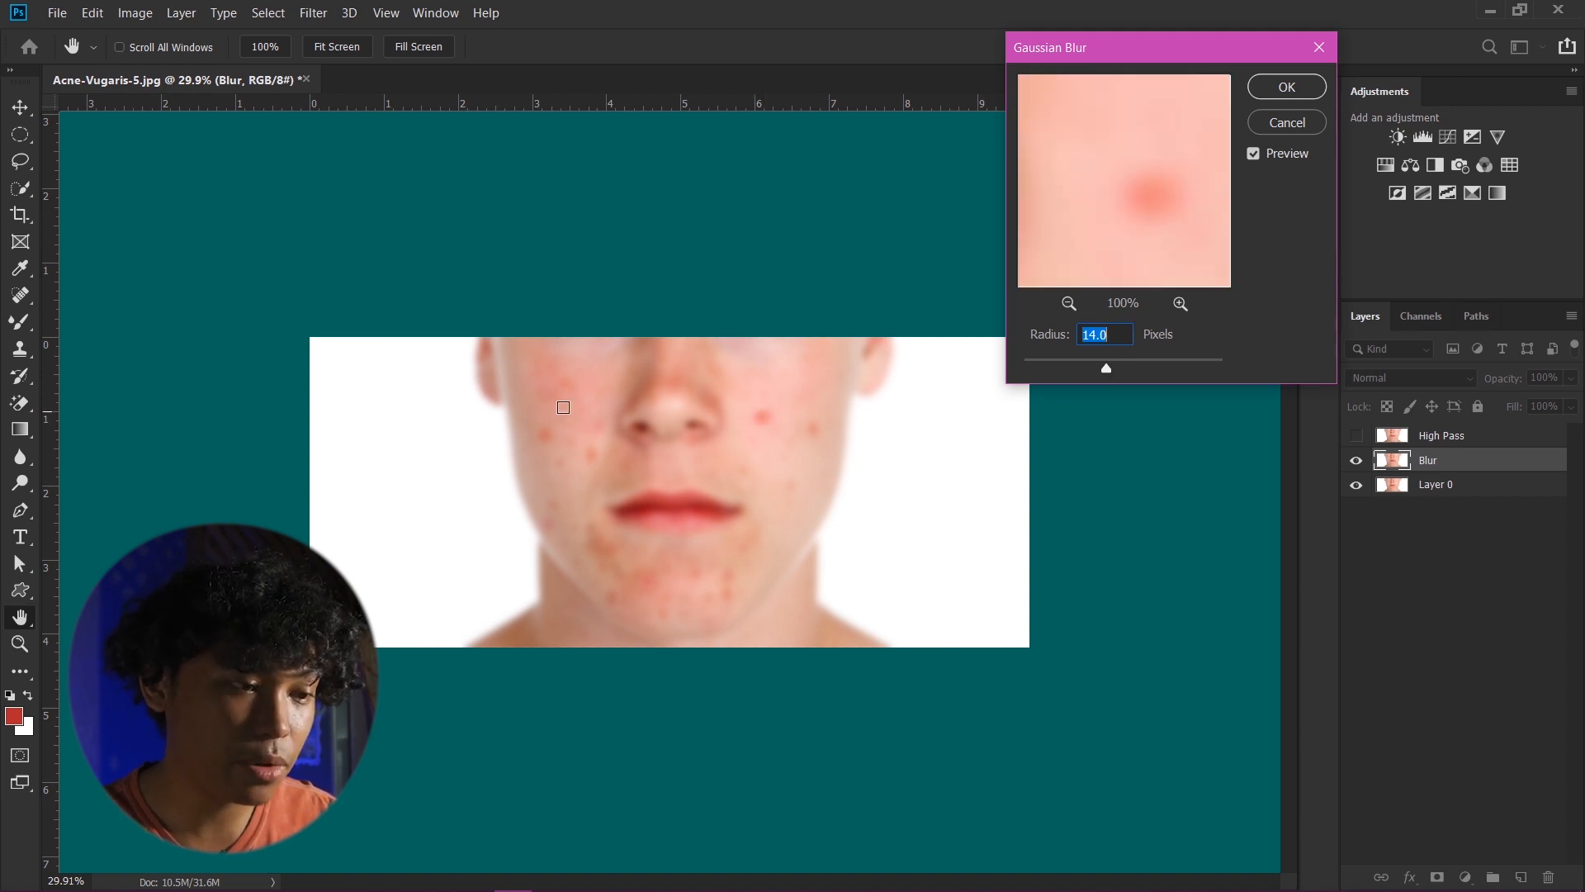
pyautogui.click(621, 474)
pyautogui.click(684, 472)
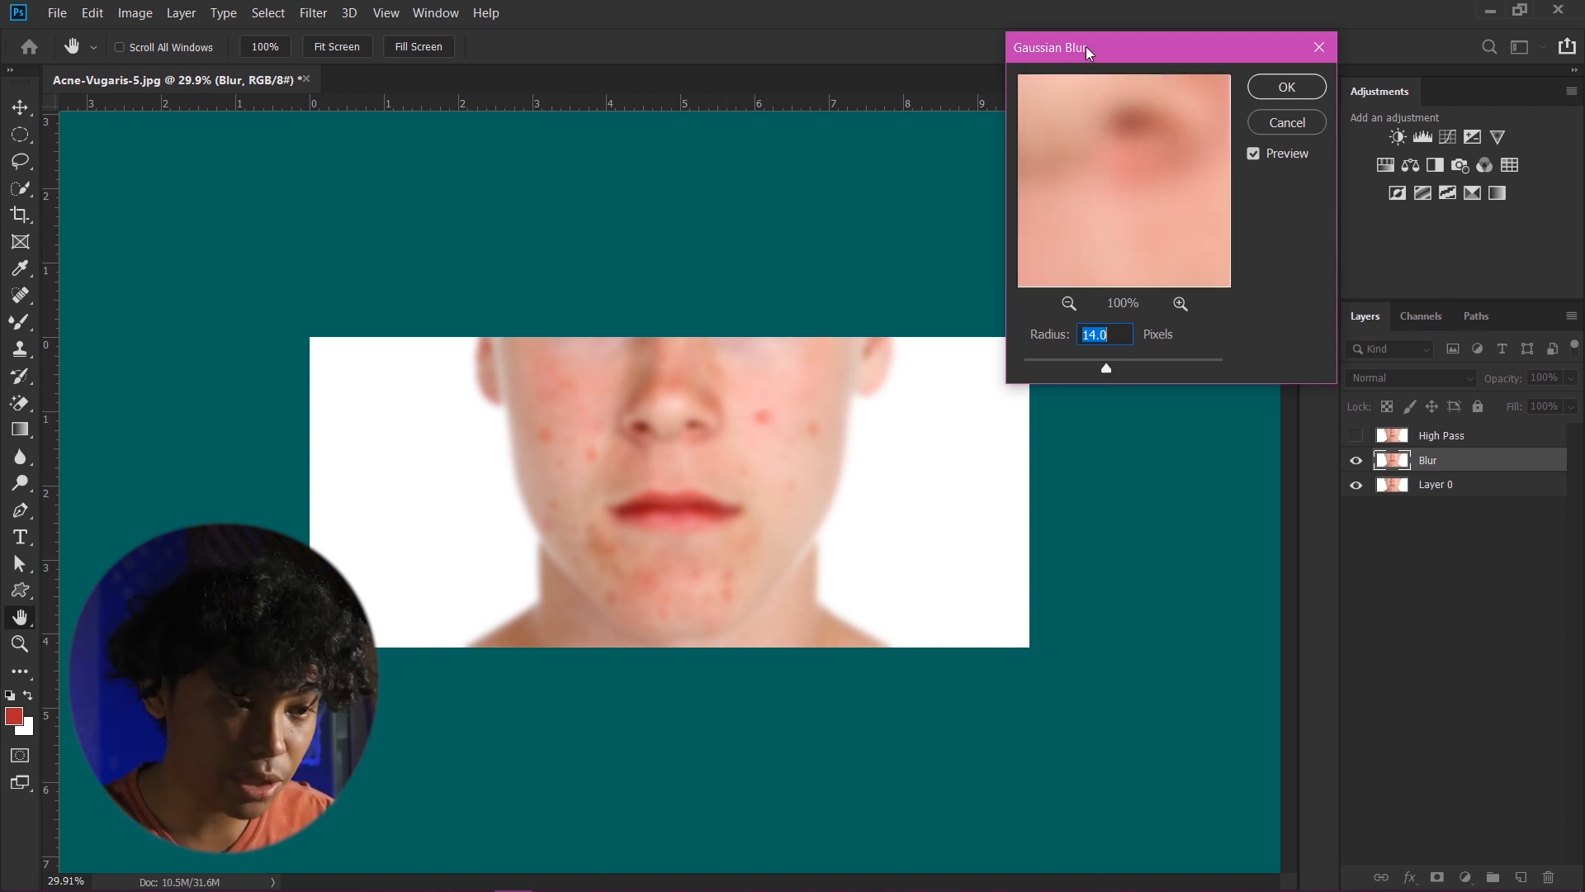
pyautogui.moveTo(1090, 48); pyautogui.dragTo(1093, 48)
pyautogui.click(731, 487)
pyautogui.click(641, 555)
pyautogui.click(597, 453)
pyautogui.click(572, 424)
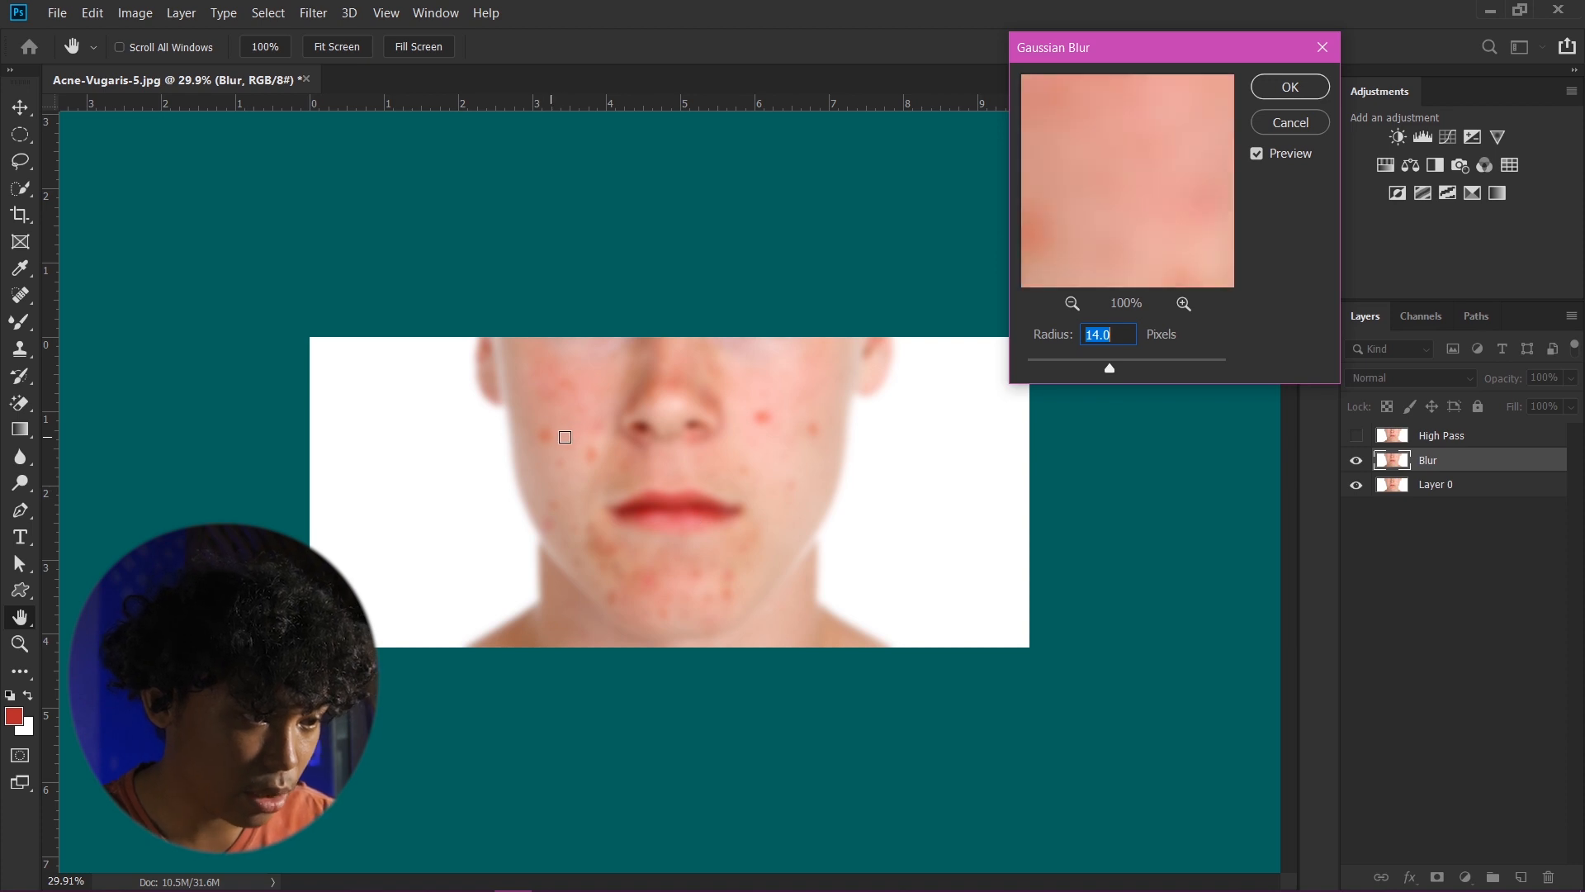
pyautogui.click(577, 439)
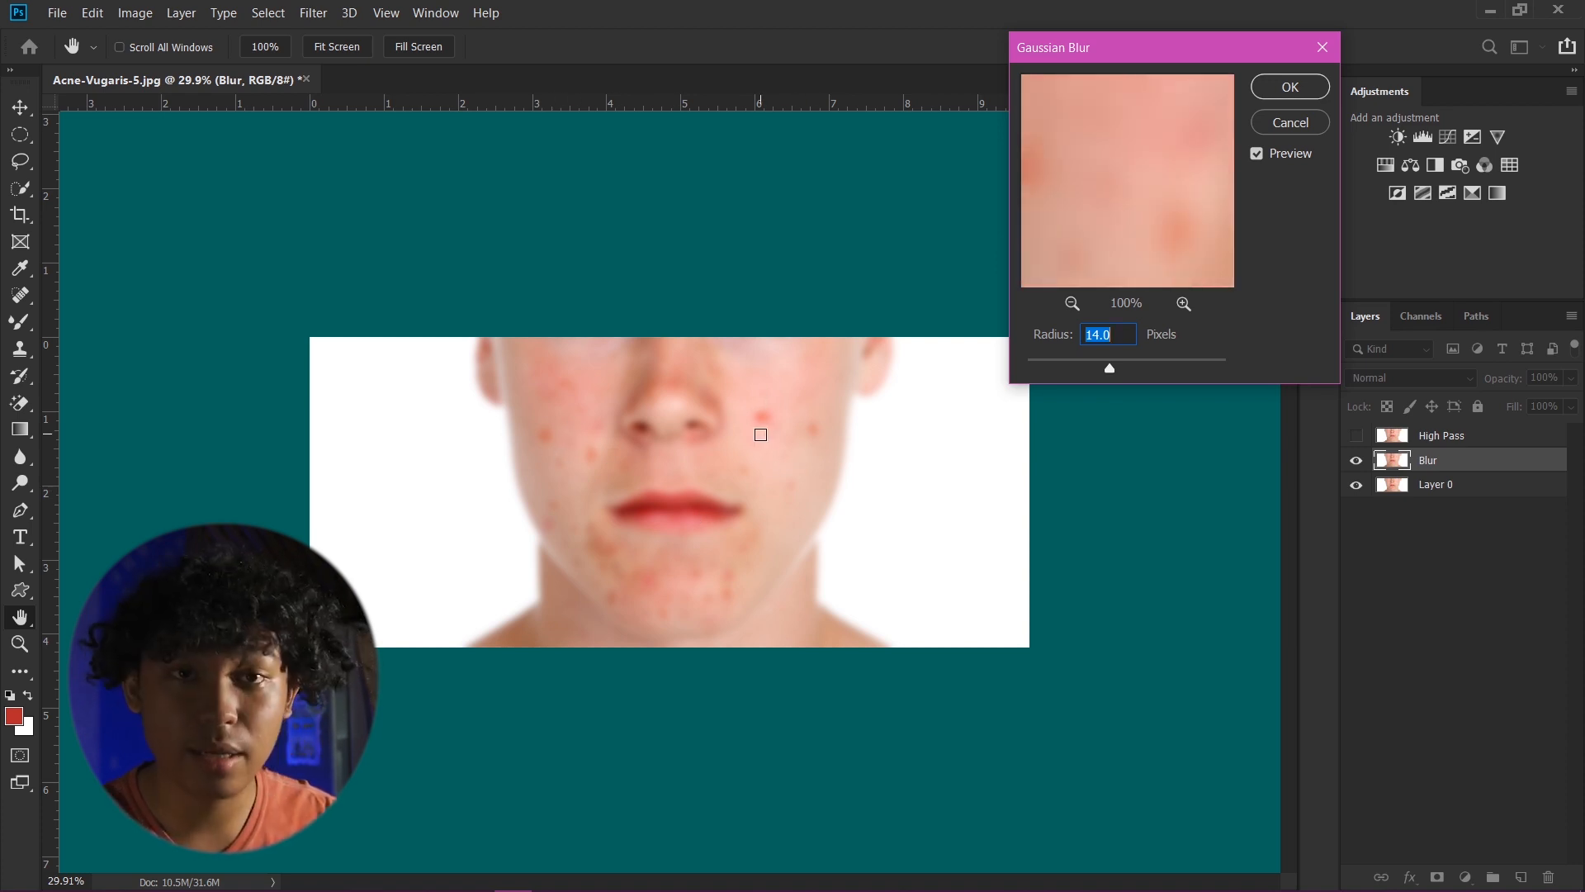
# - Set the Gaussian Blur radius to 19.4 pixels and apply it
pyautogui.moveTo(1127, 47); pyautogui.dragTo(1104, 47)
pyautogui.moveTo(1087, 368); pyautogui.dragTo(1093, 362)
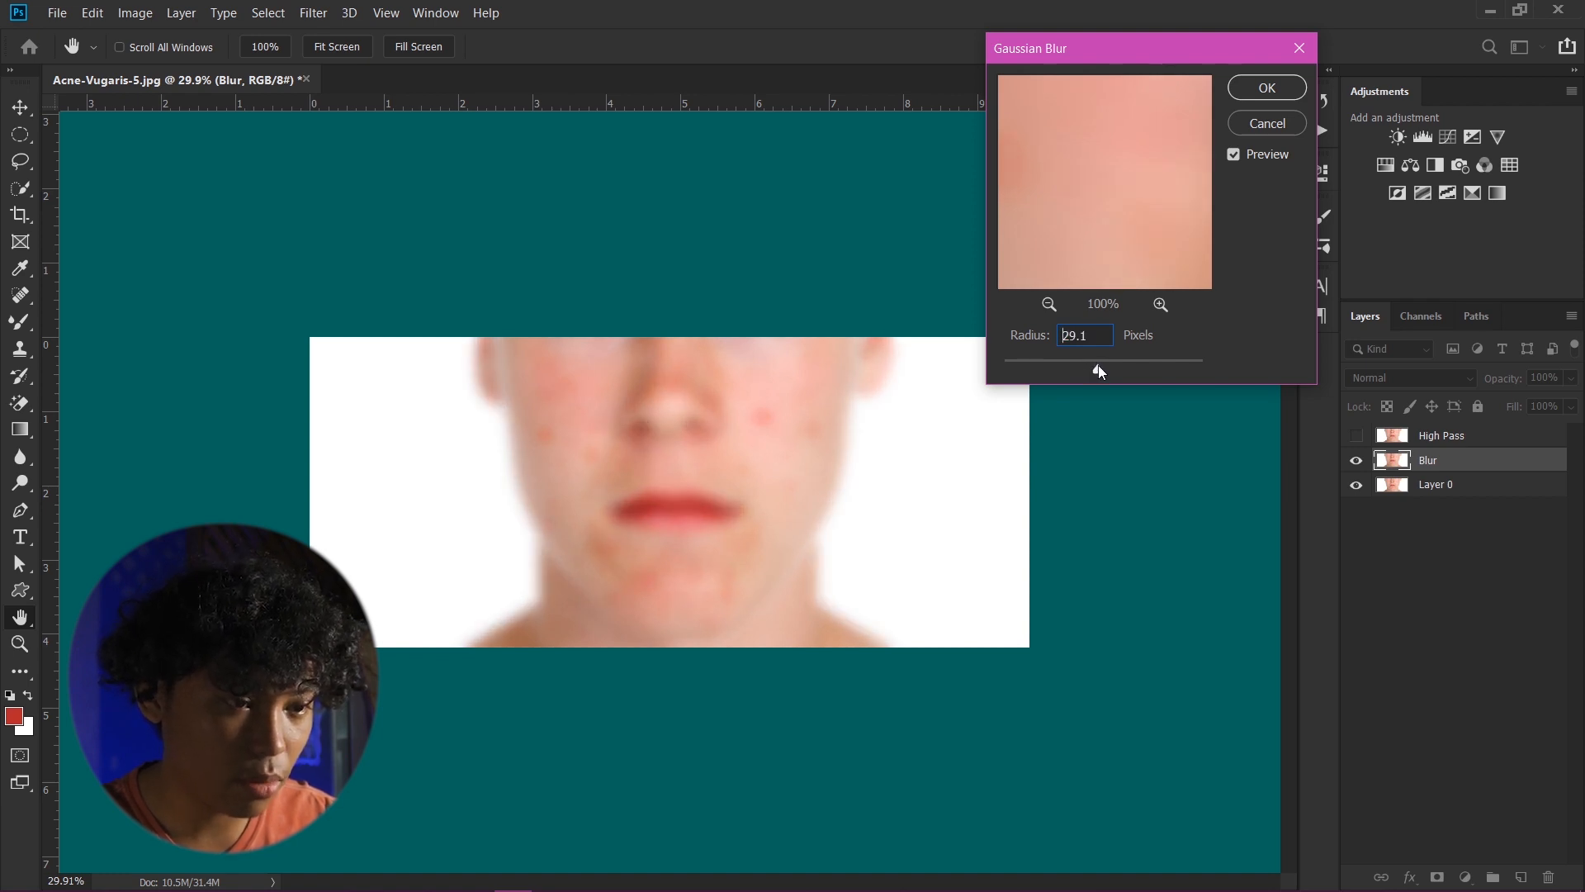
pyautogui.moveTo(1098, 365); pyautogui.dragTo(1090, 369)
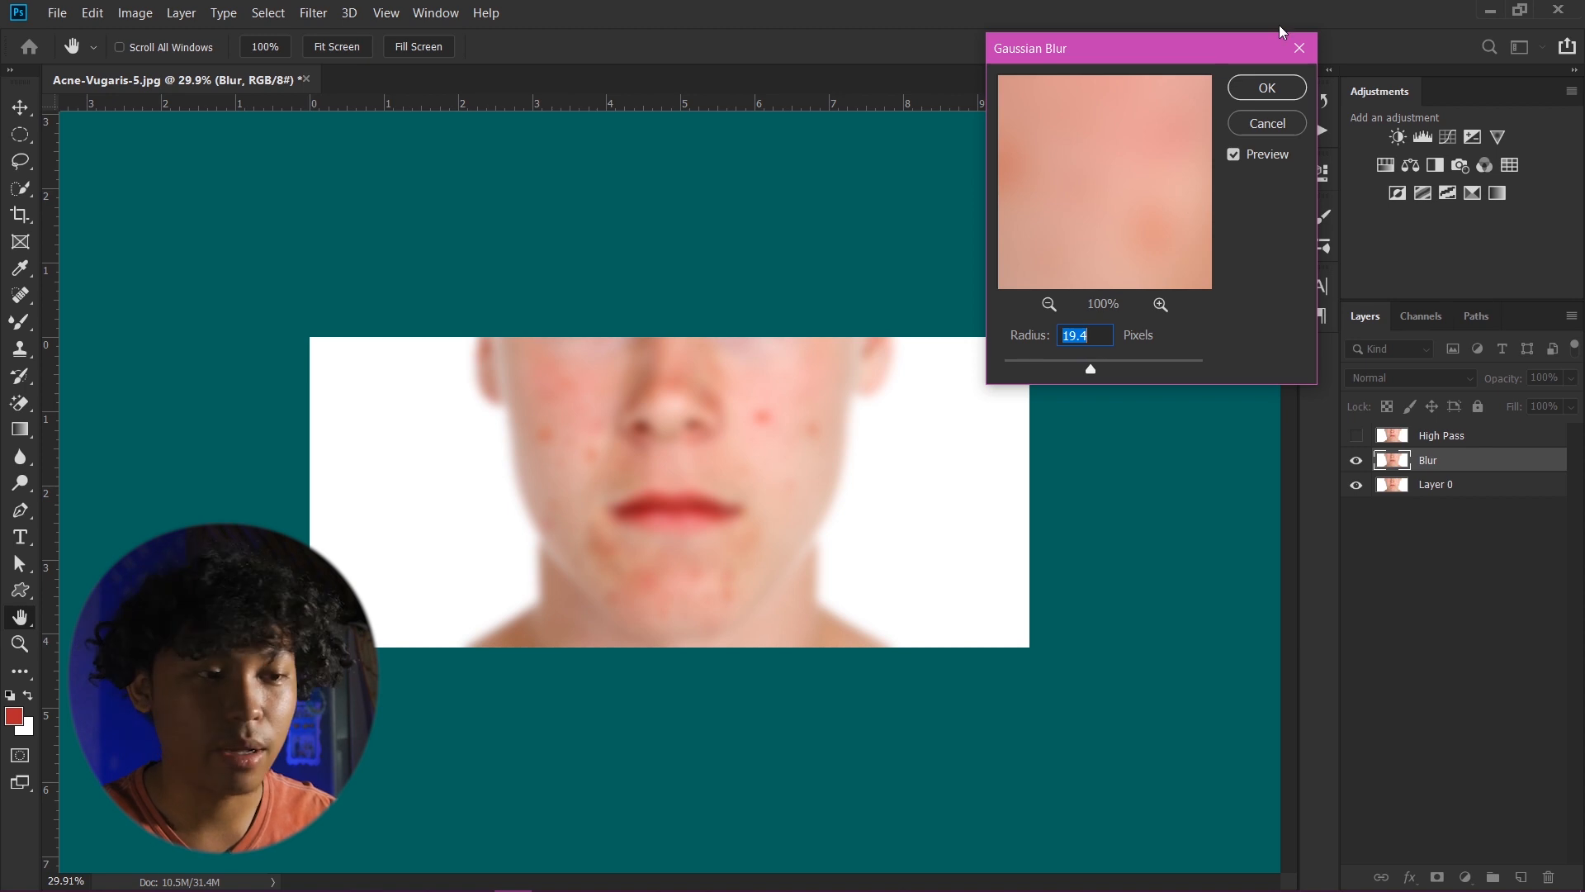
pyautogui.click(1260, 91)
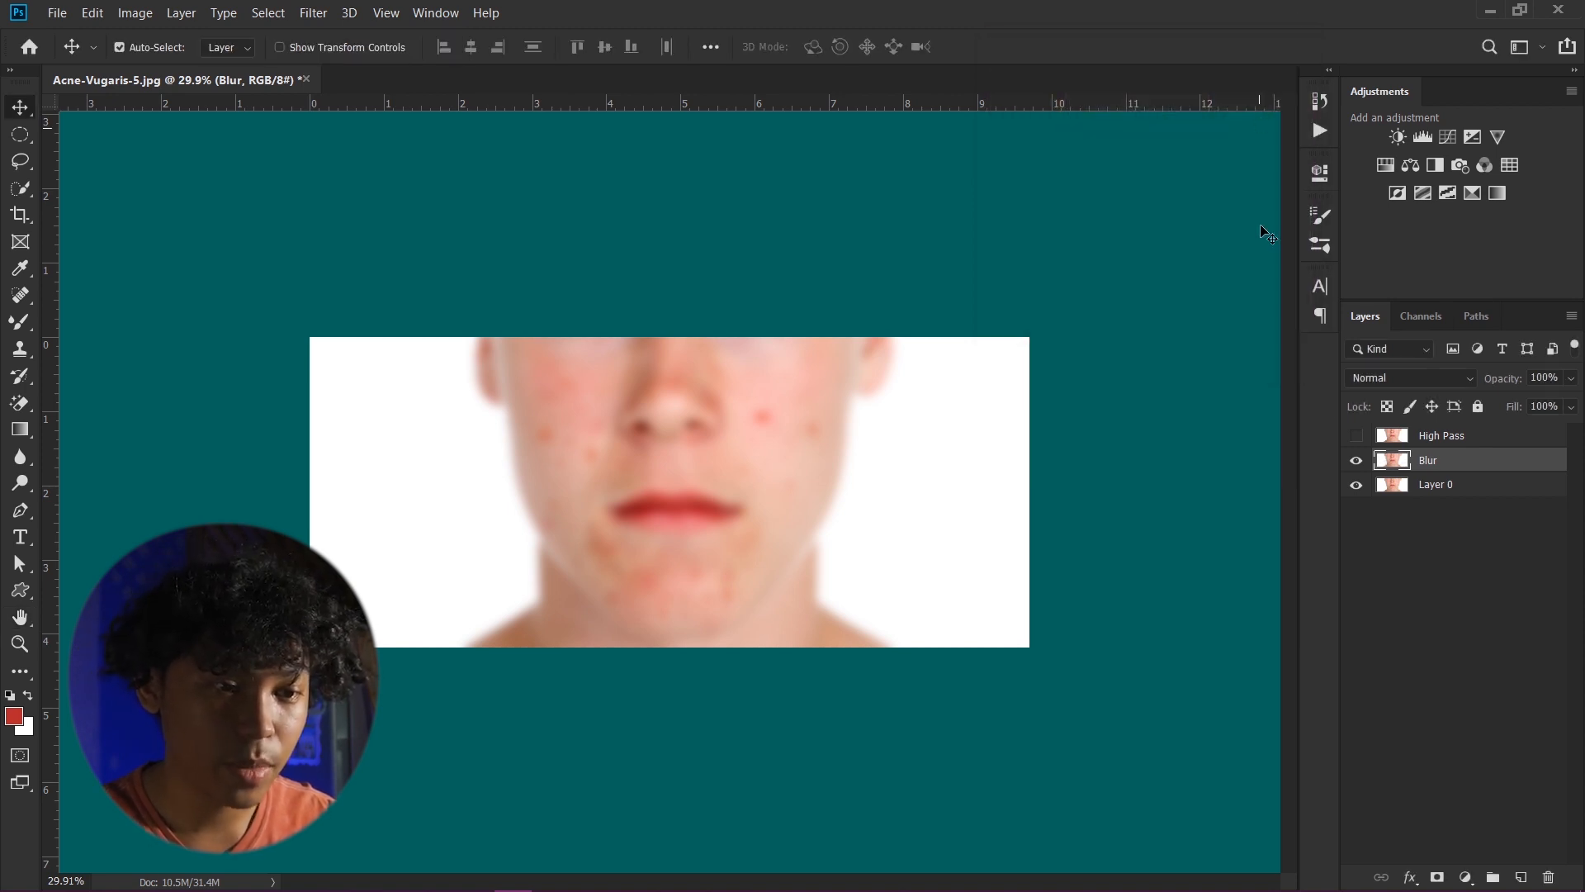
# - Select the High Pass layer and make it visible
pyautogui.click(1500, 443)
pyautogui.click(1356, 436)
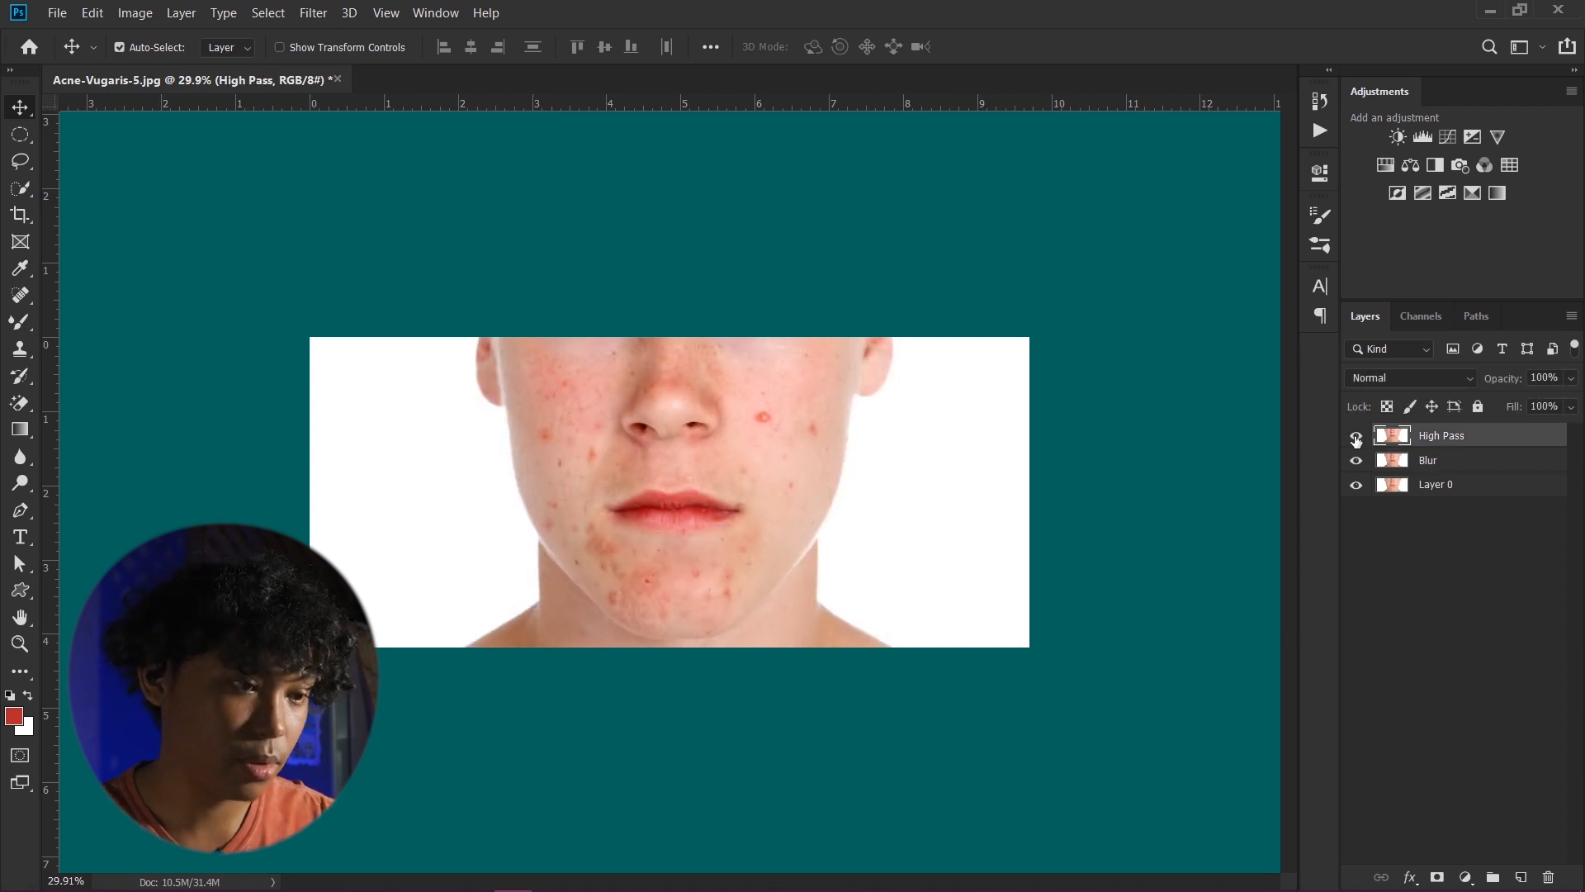
pyautogui.scroll(1, 730, 355)
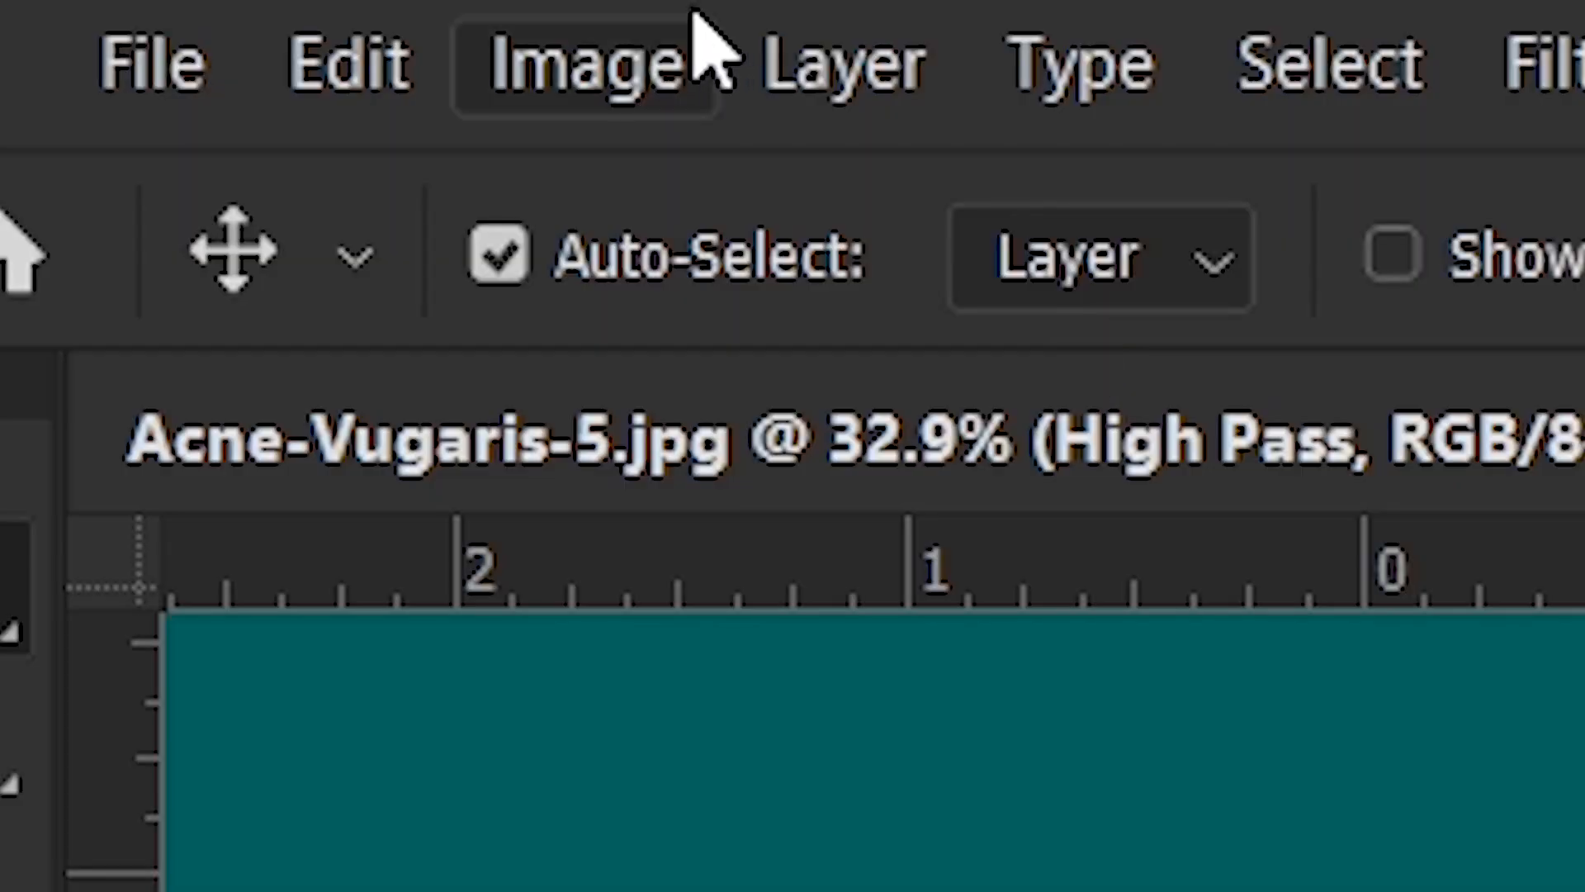
# - Open Apply Image on the High Pass layer and choose the Blur layer as its source
pyautogui.click(150, 13)
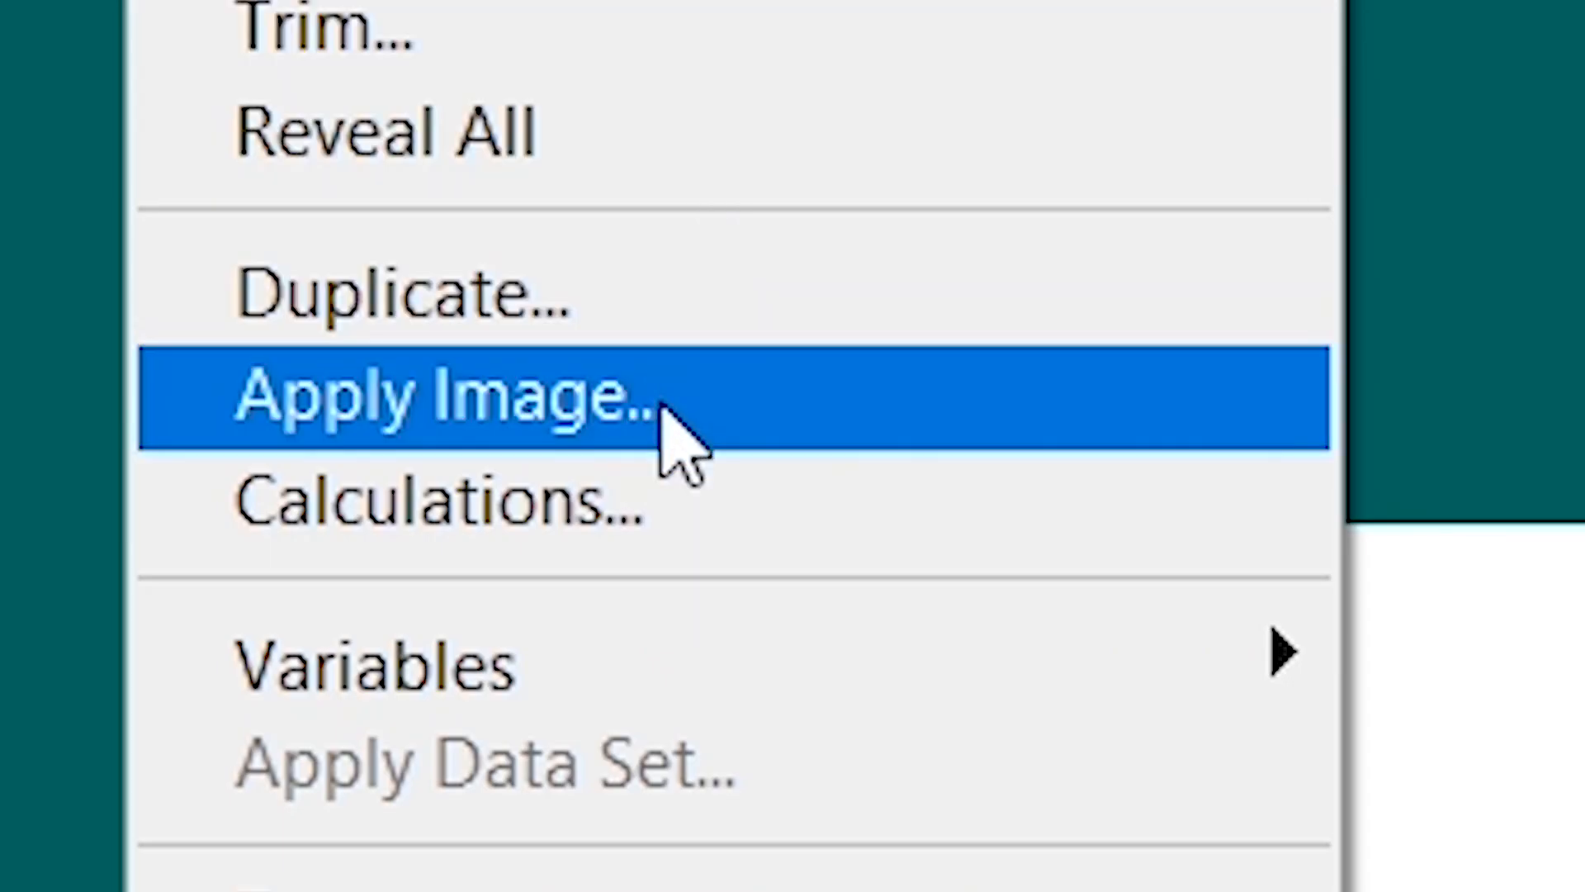
pyautogui.click(629, 400)
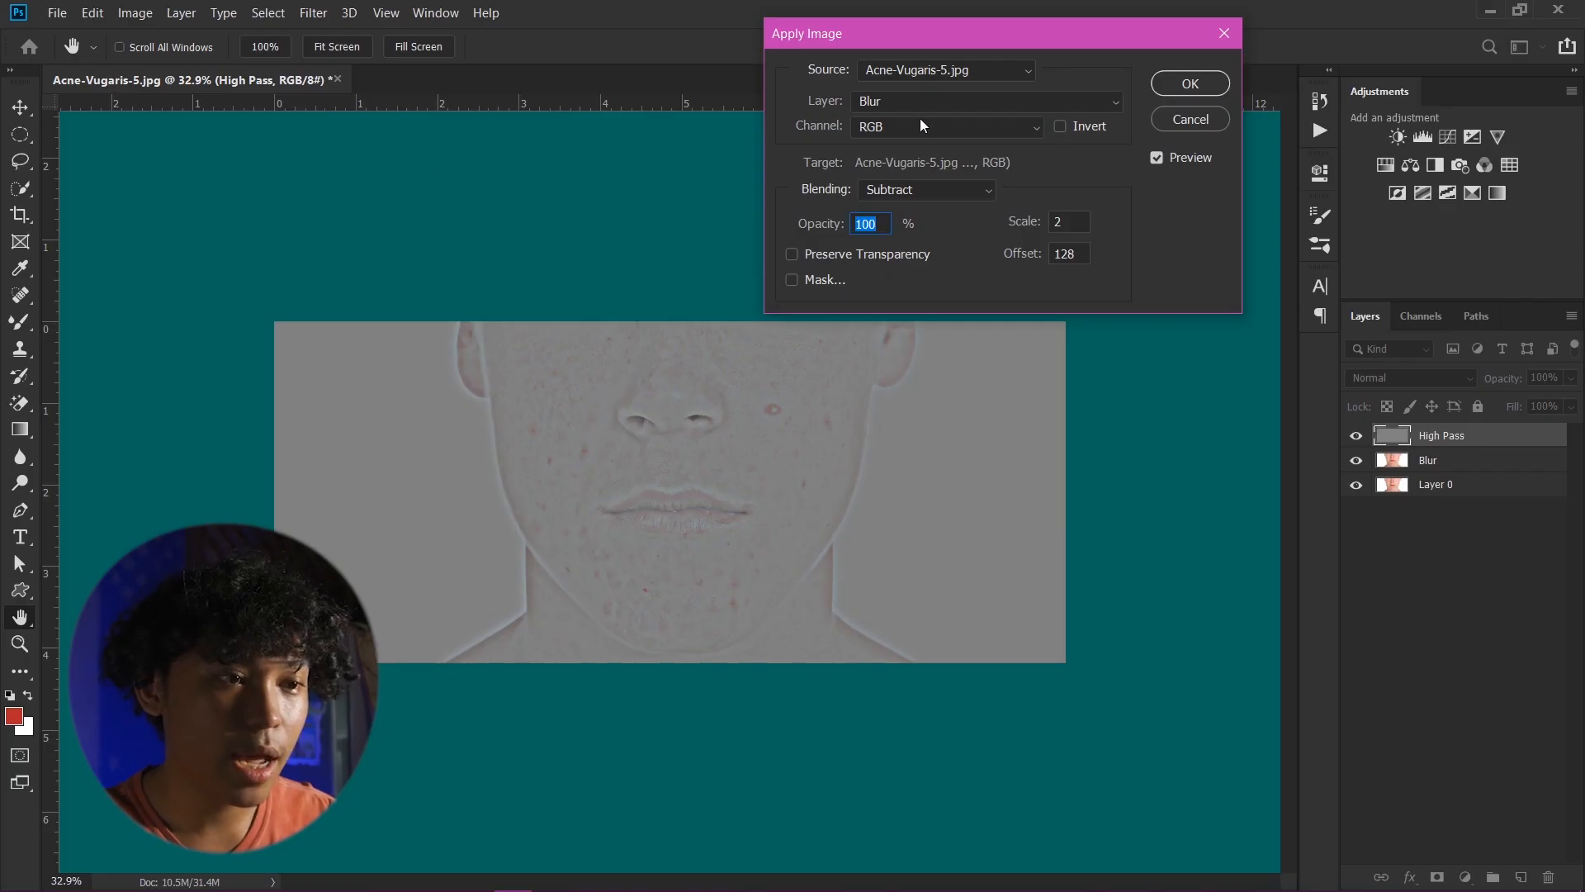
pyautogui.moveTo(968, 40); pyautogui.dragTo(884, 52)
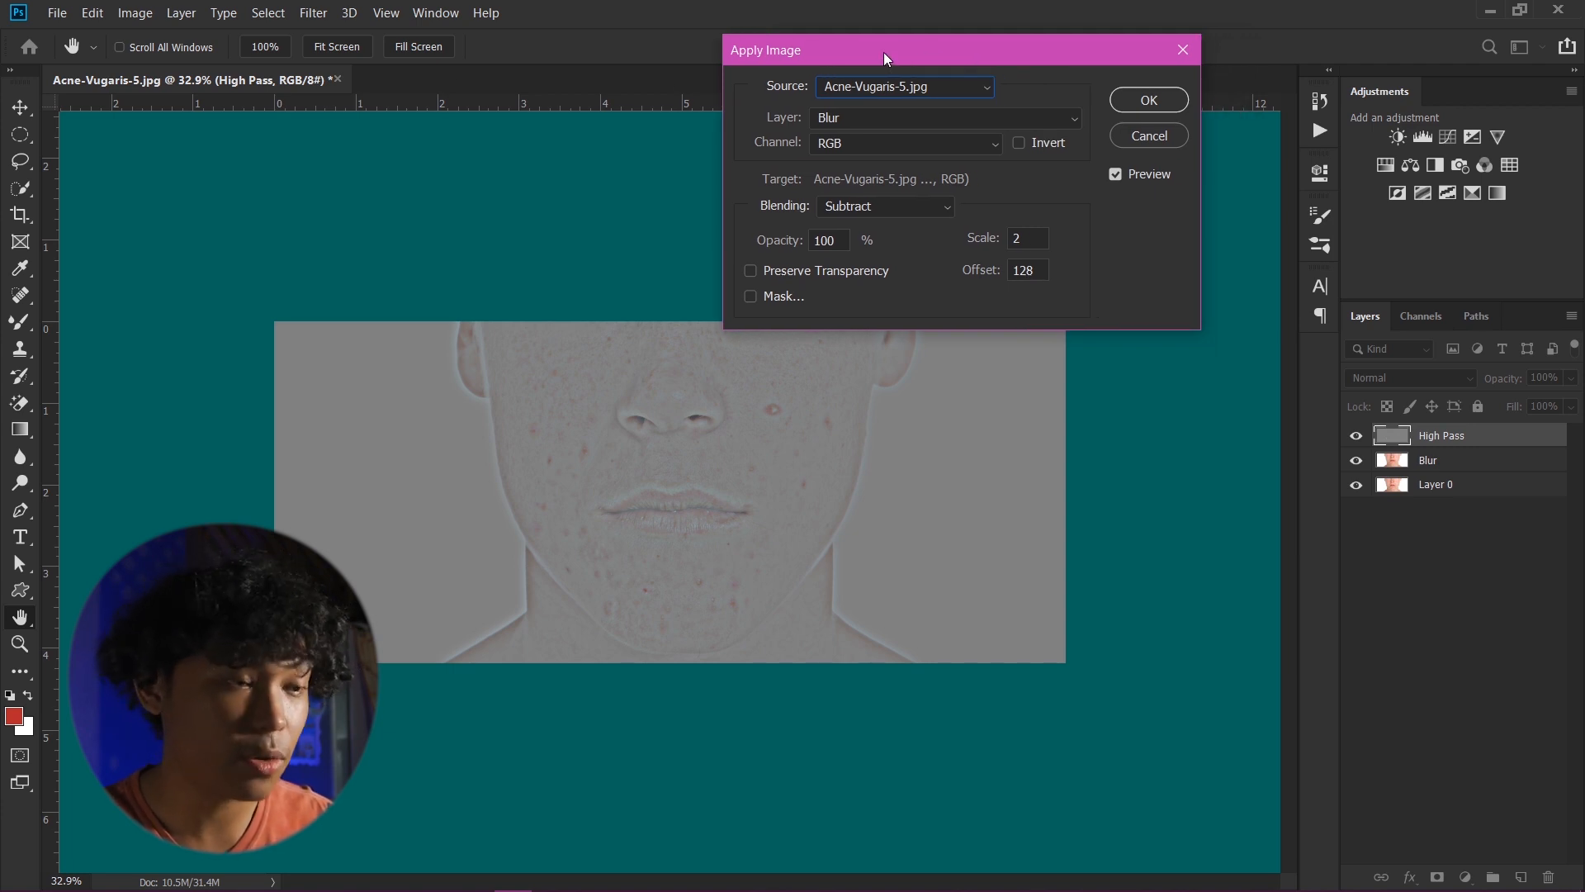
pyautogui.press('alt')
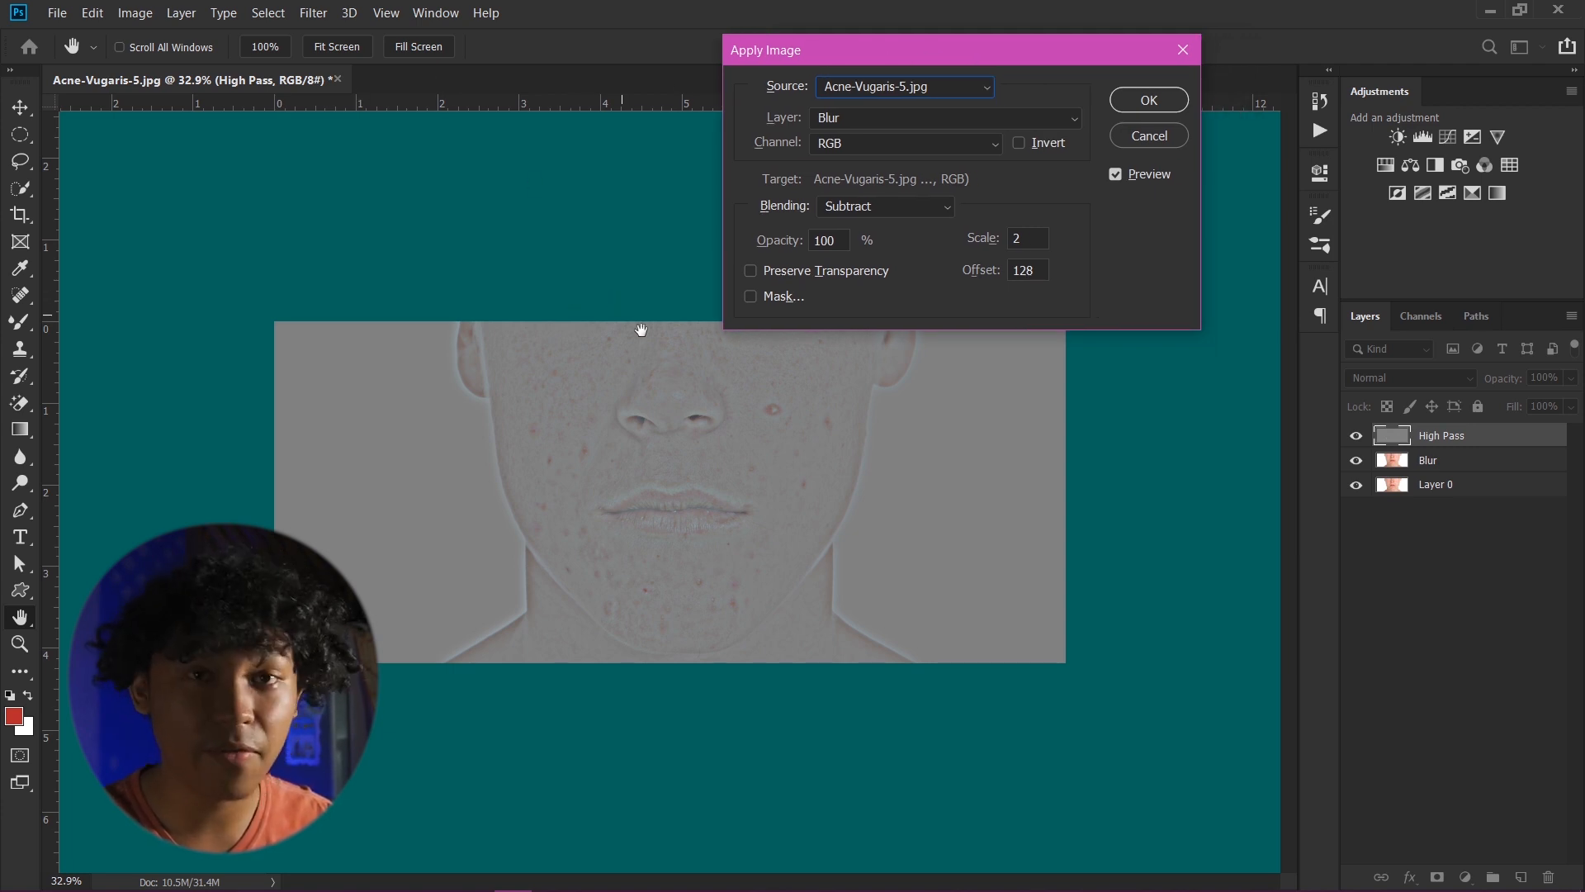
pyautogui.press('alt')
pyautogui.moveTo(870, 48); pyautogui.dragTo(877, 47)
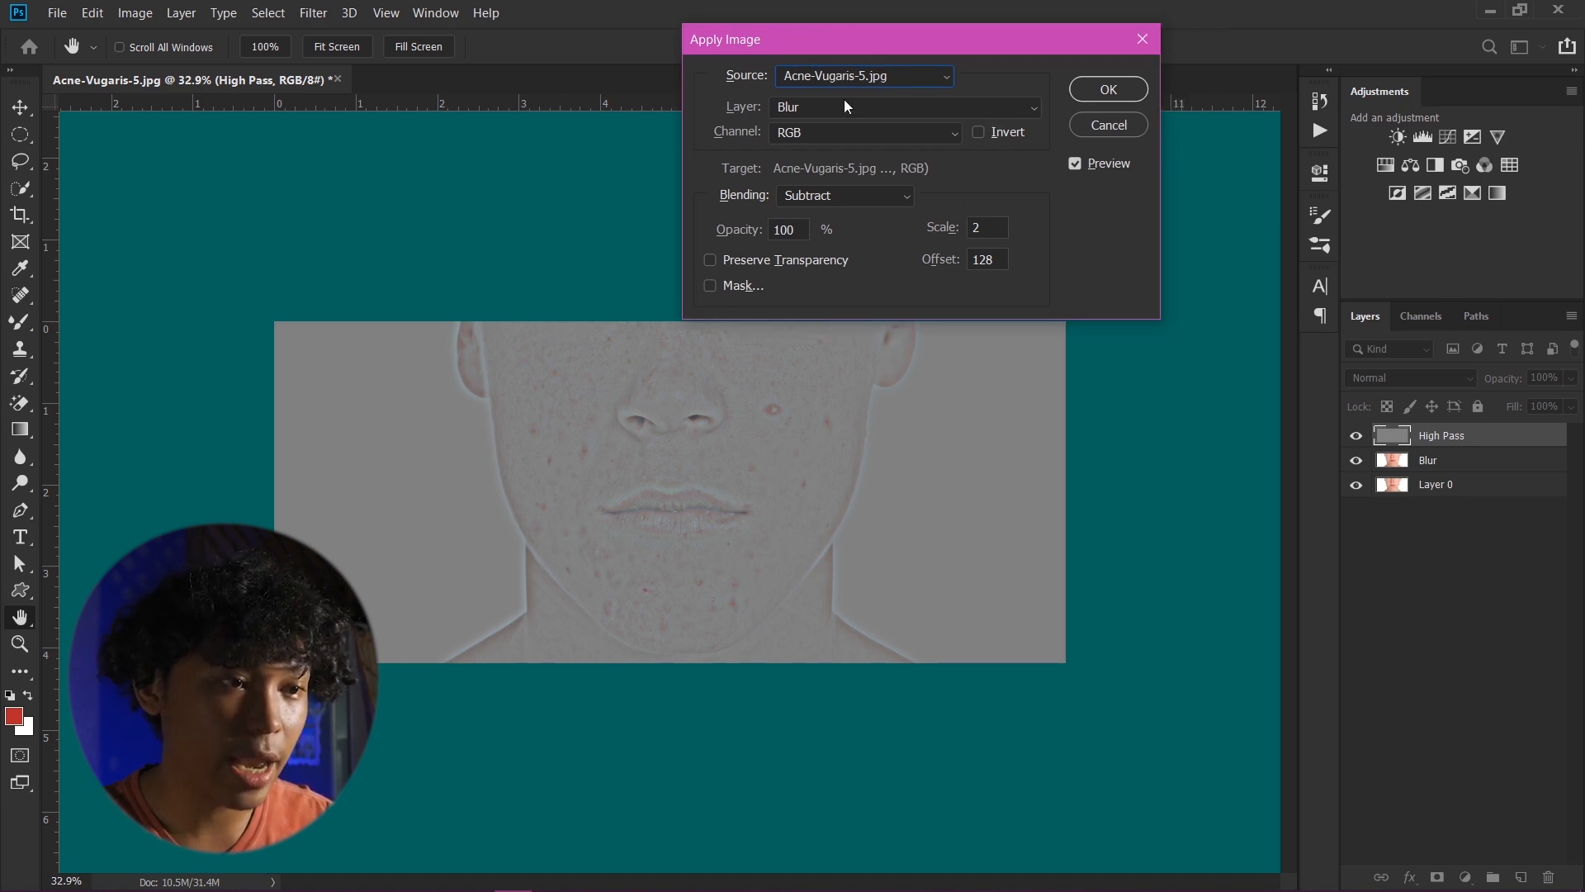
pyautogui.click(845, 100)
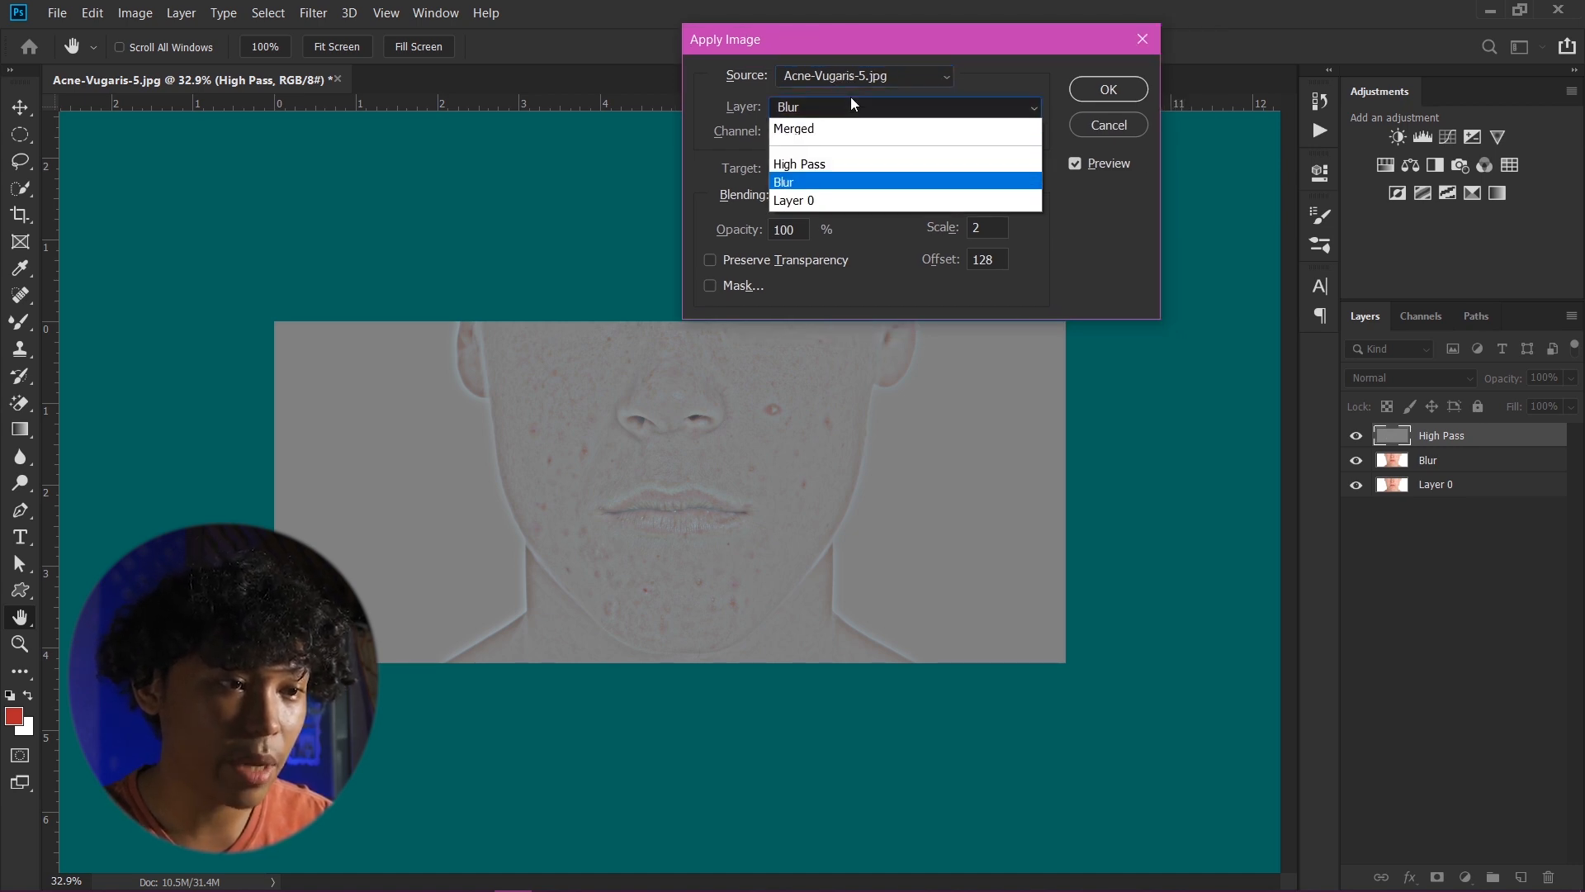
pyautogui.click(823, 183)
pyautogui.moveTo(869, 36); pyautogui.dragTo(848, 37)
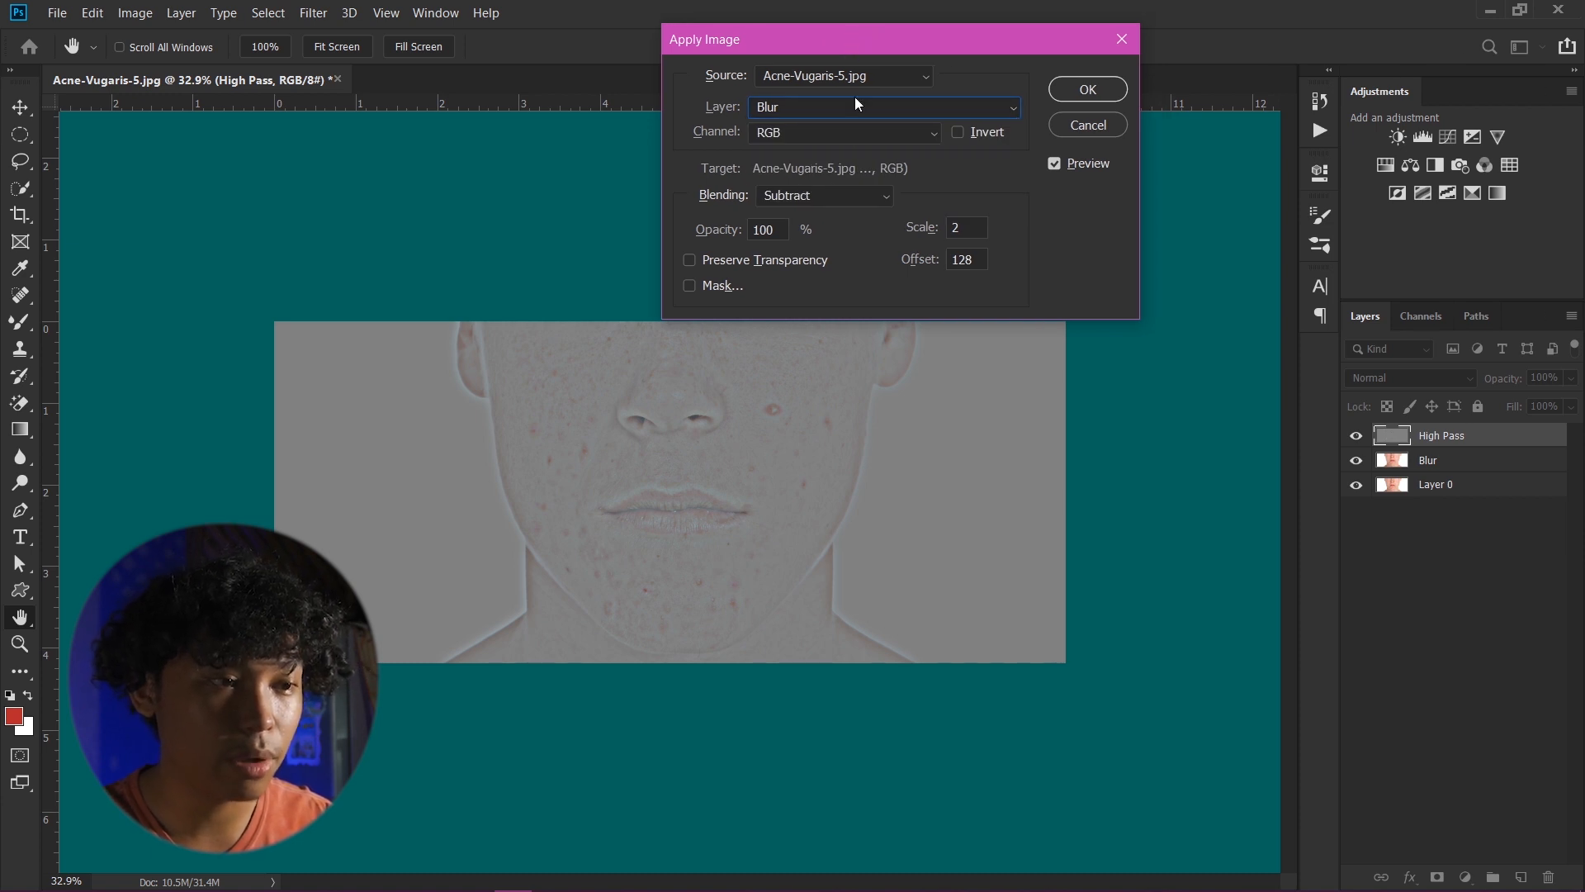
# - Set the Apply Image blending to Subtract with scale 2 and offset 128, and apply it
pyautogui.click(857, 195)
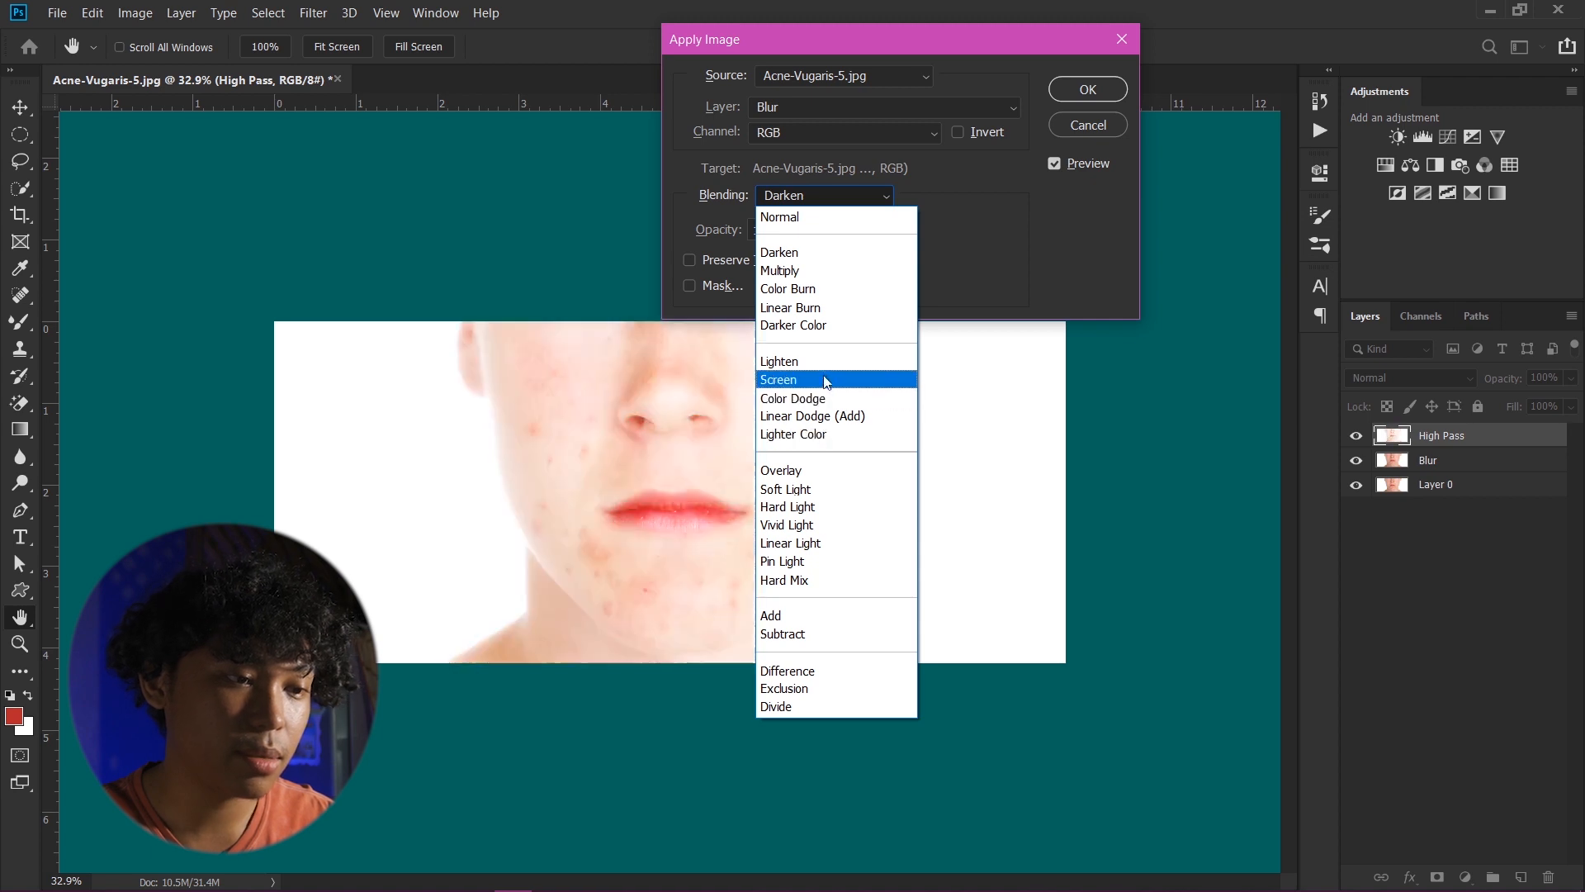
pyautogui.click(809, 270)
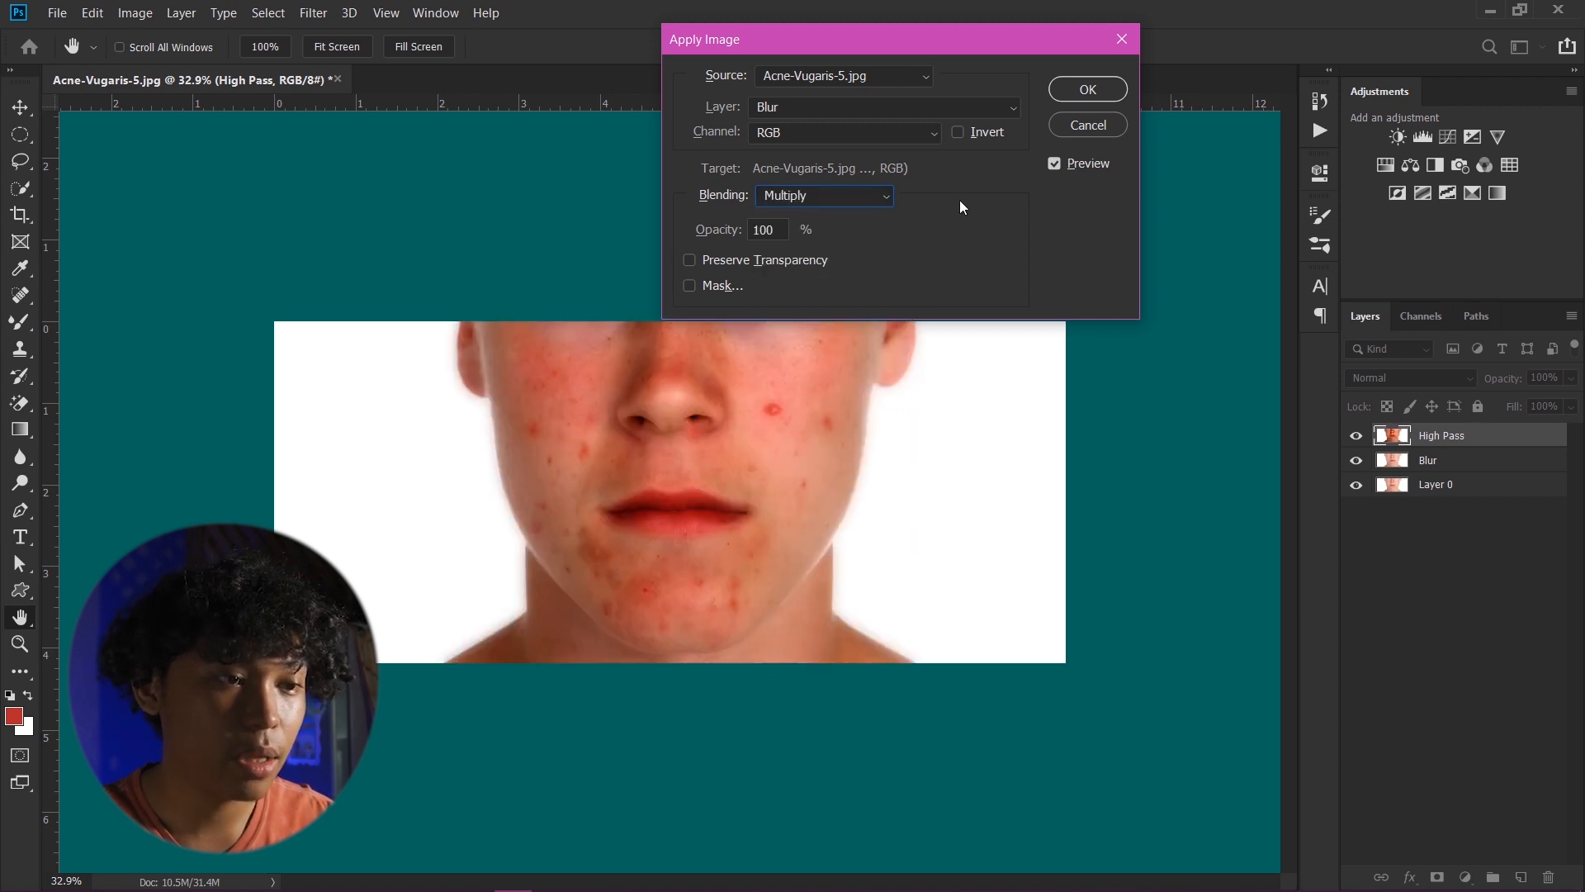
pyautogui.click(859, 196)
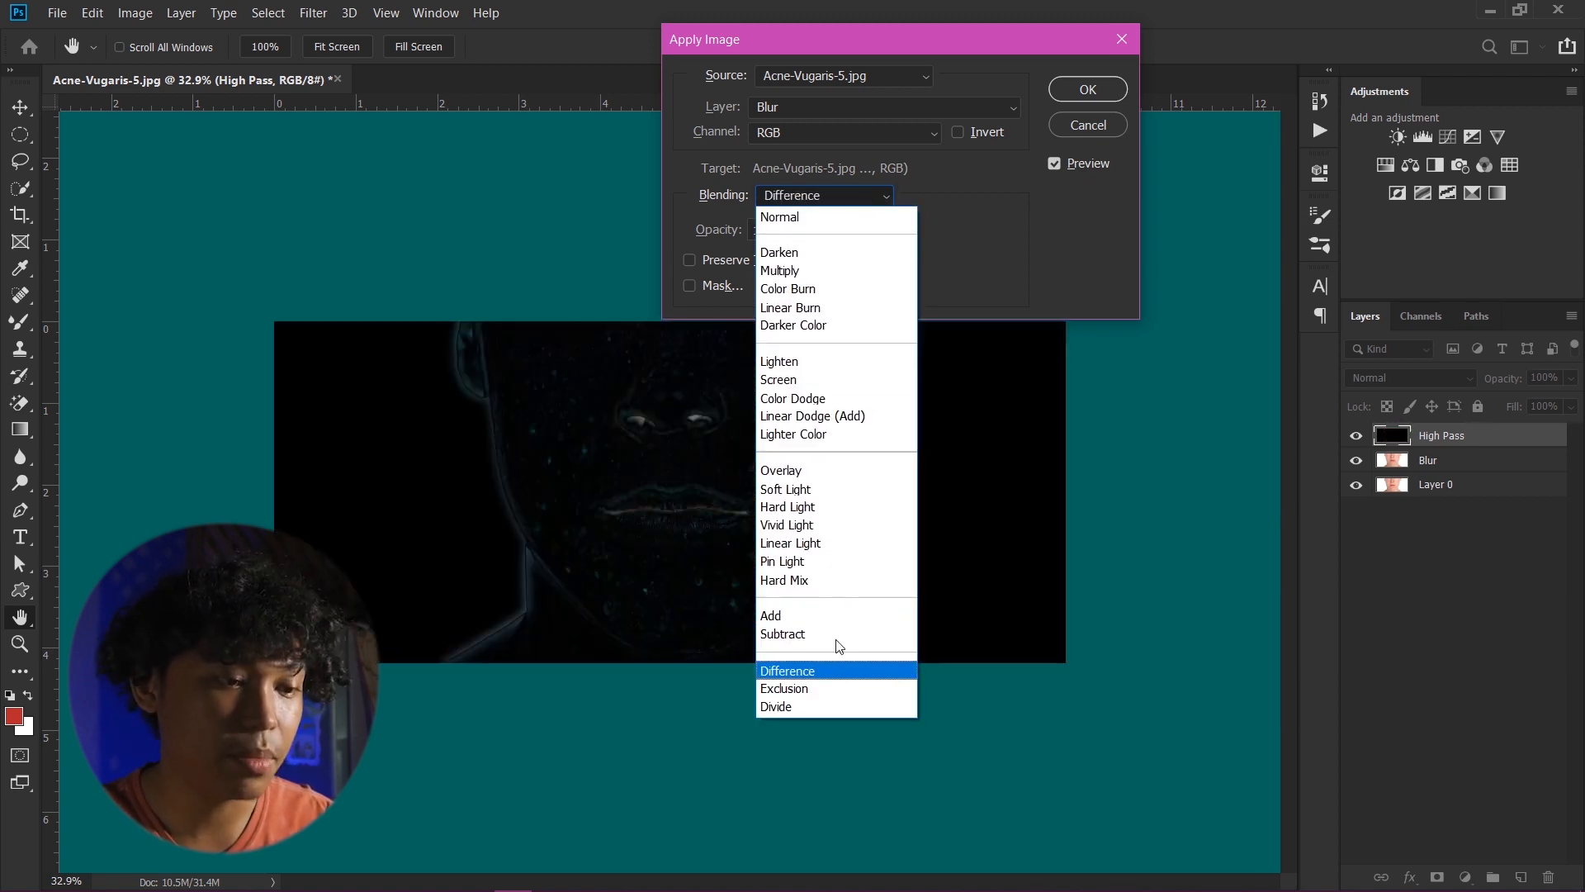
pyautogui.click(830, 634)
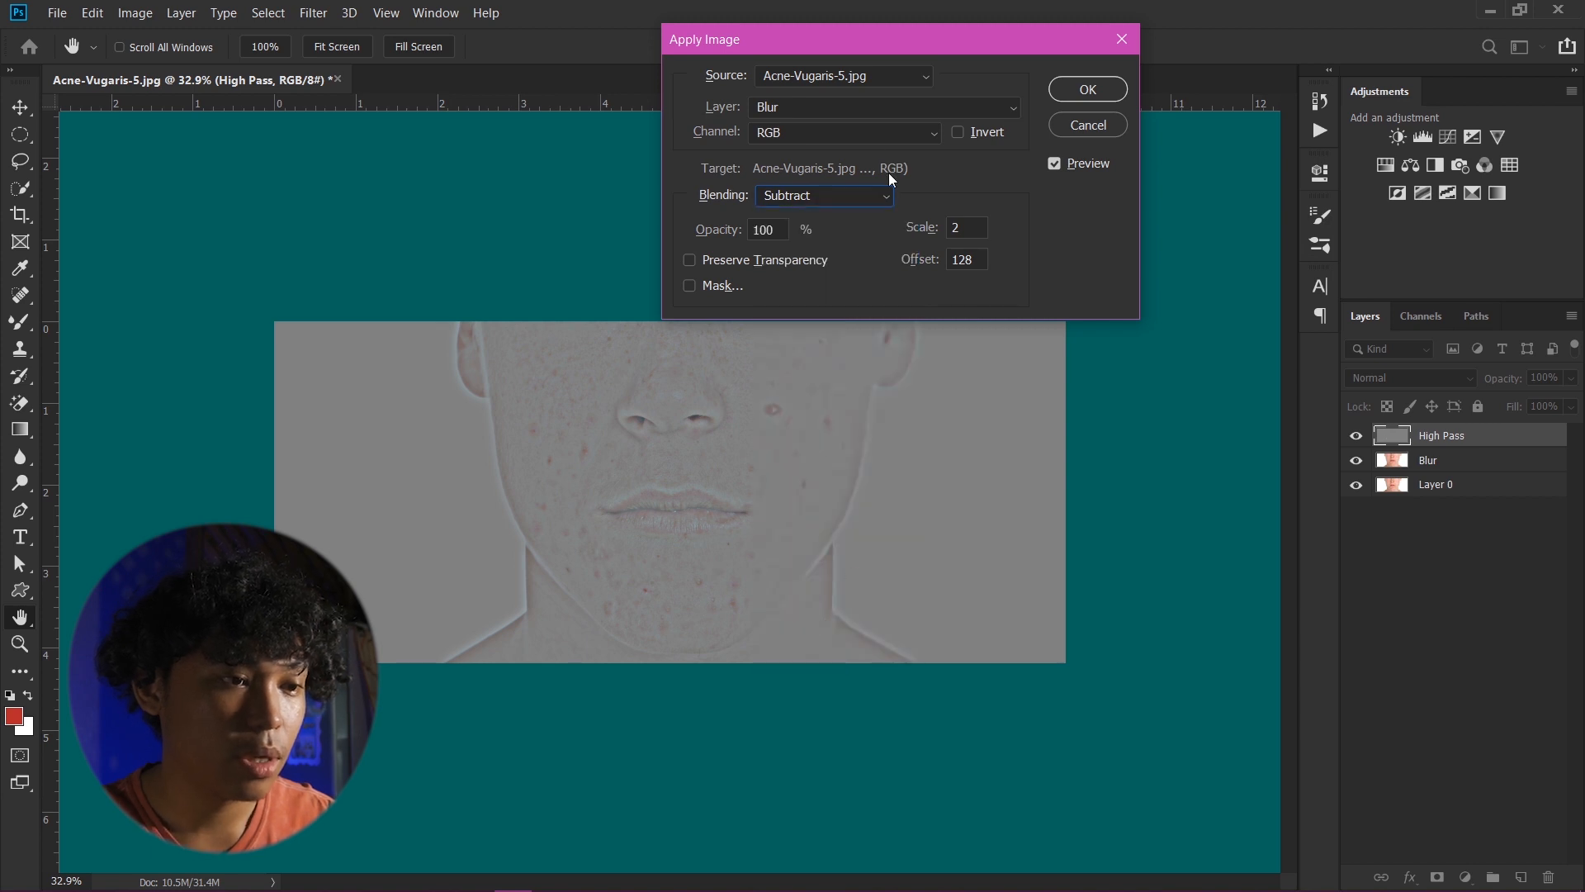
pyautogui.moveTo(727, 238); pyautogui.dragTo(1147, 229)
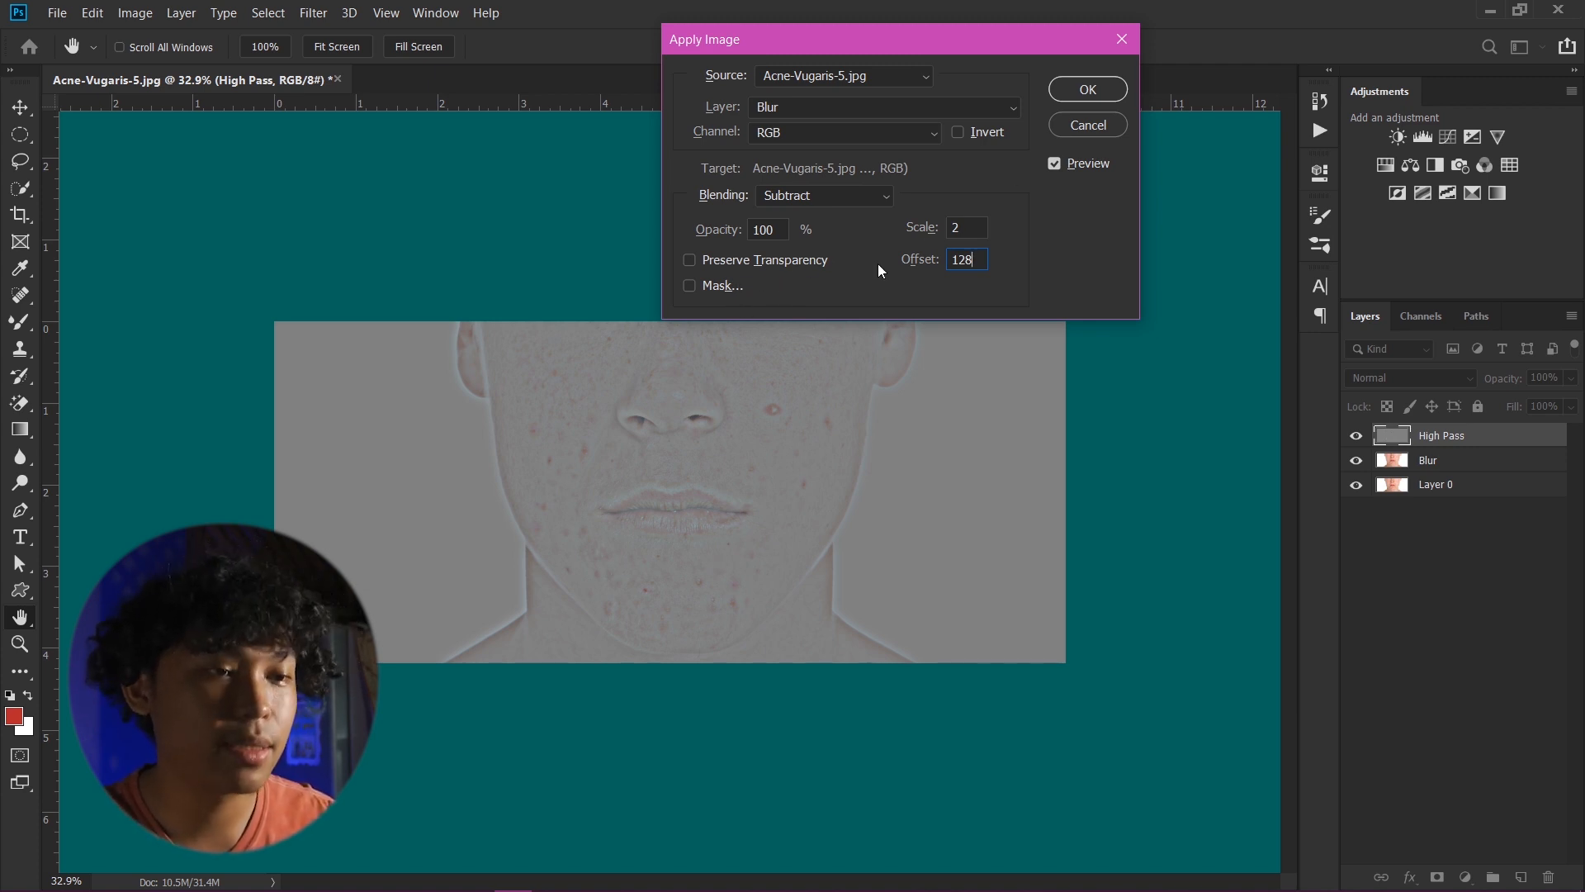
pyautogui.click(1085, 91)
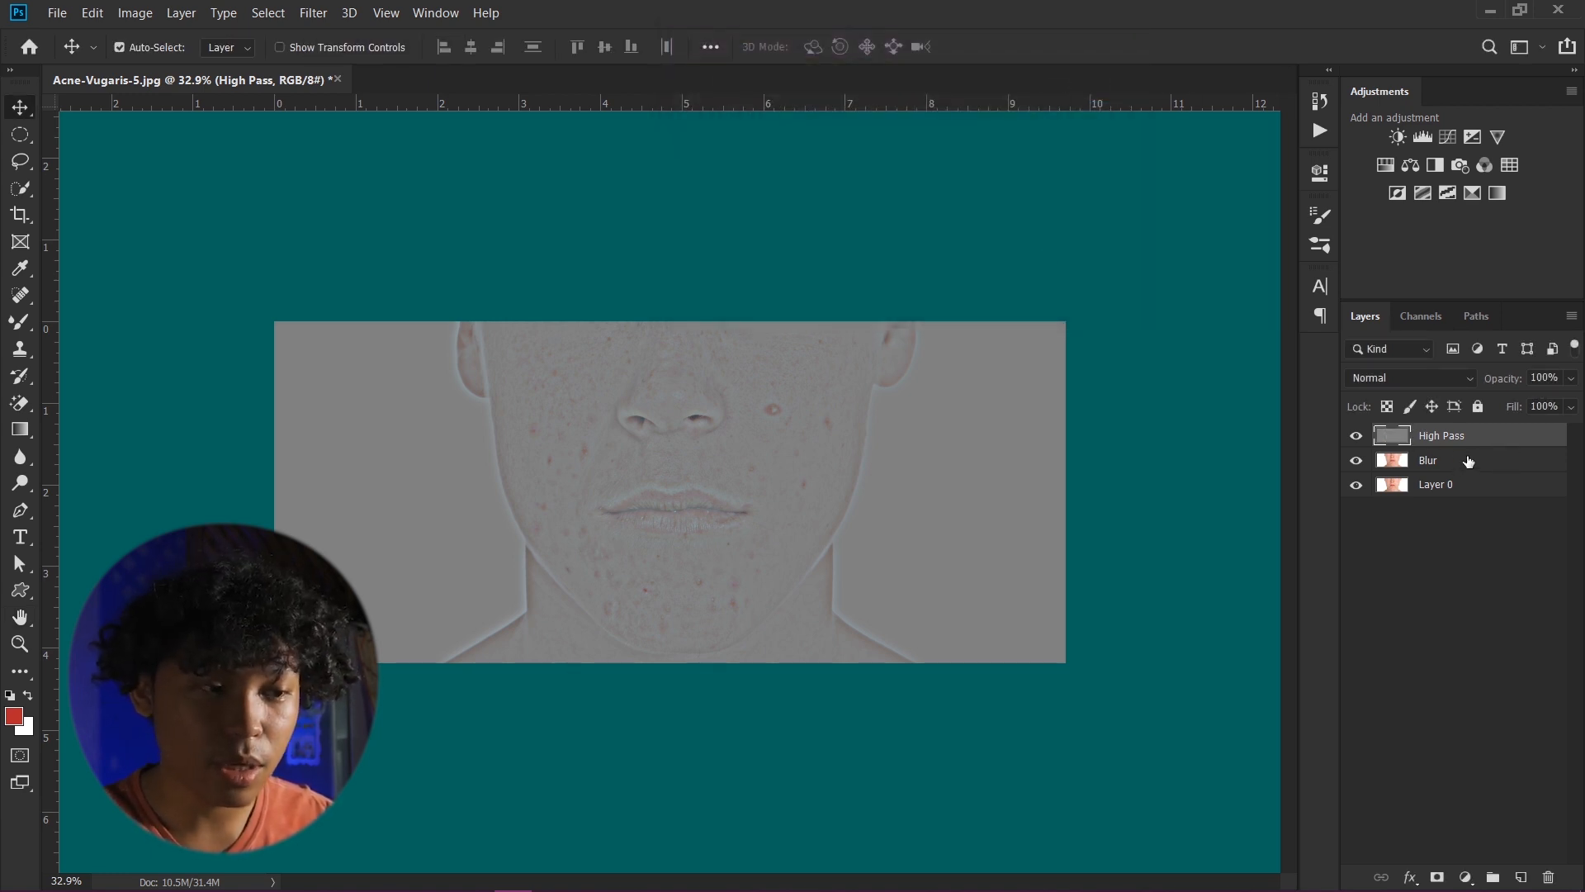
# - Set the High Pass layer's blend mode to Linear Light
pyautogui.click(1440, 463)
pyautogui.click(1433, 435)
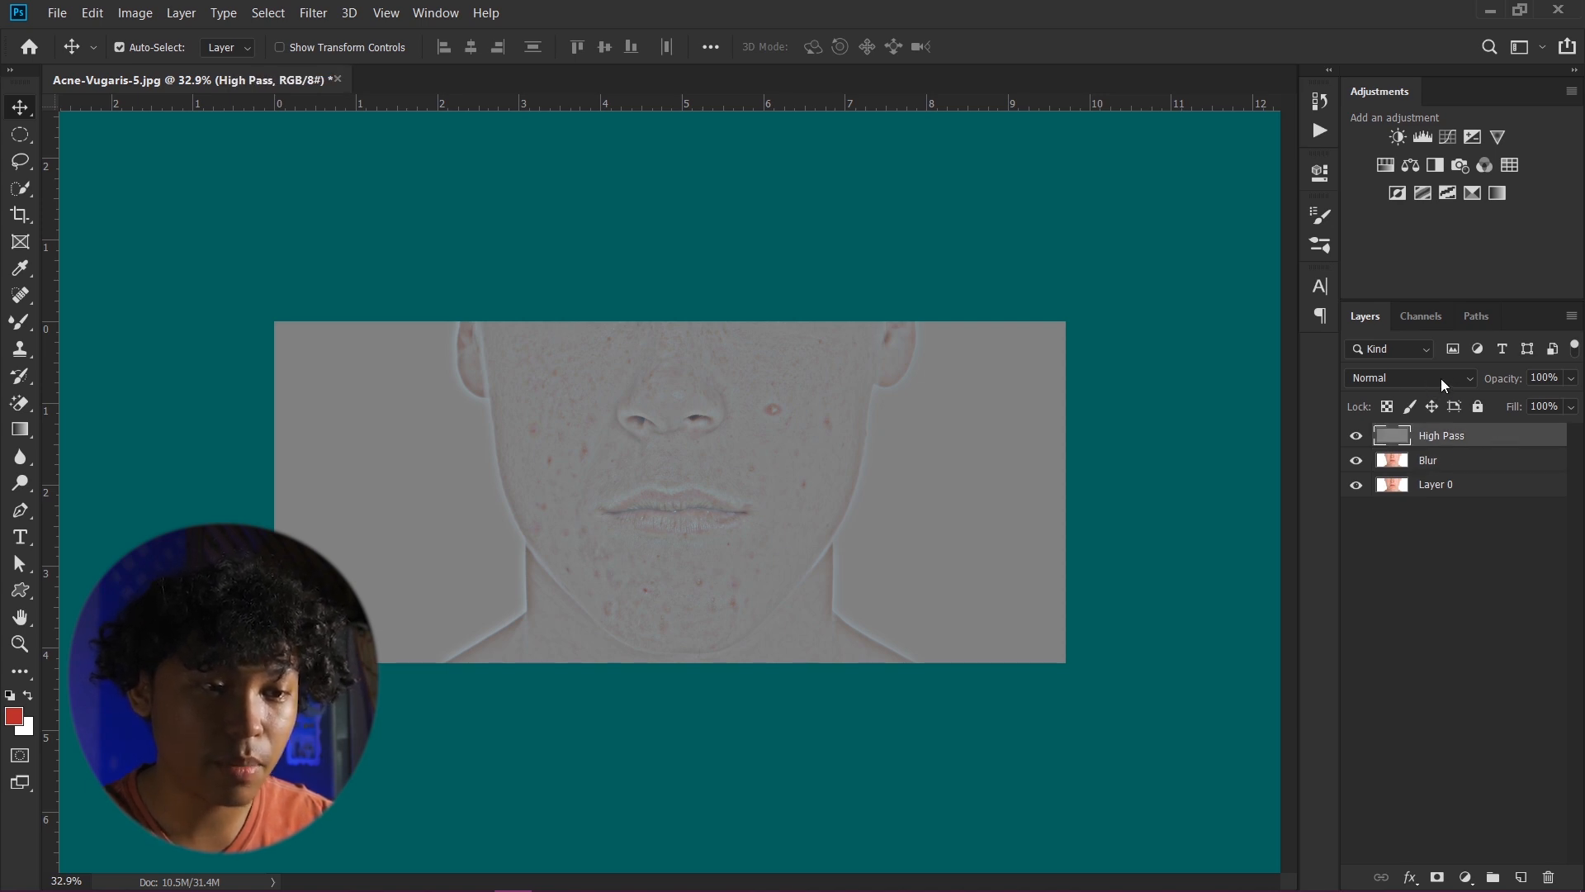
pyautogui.click(1440, 379)
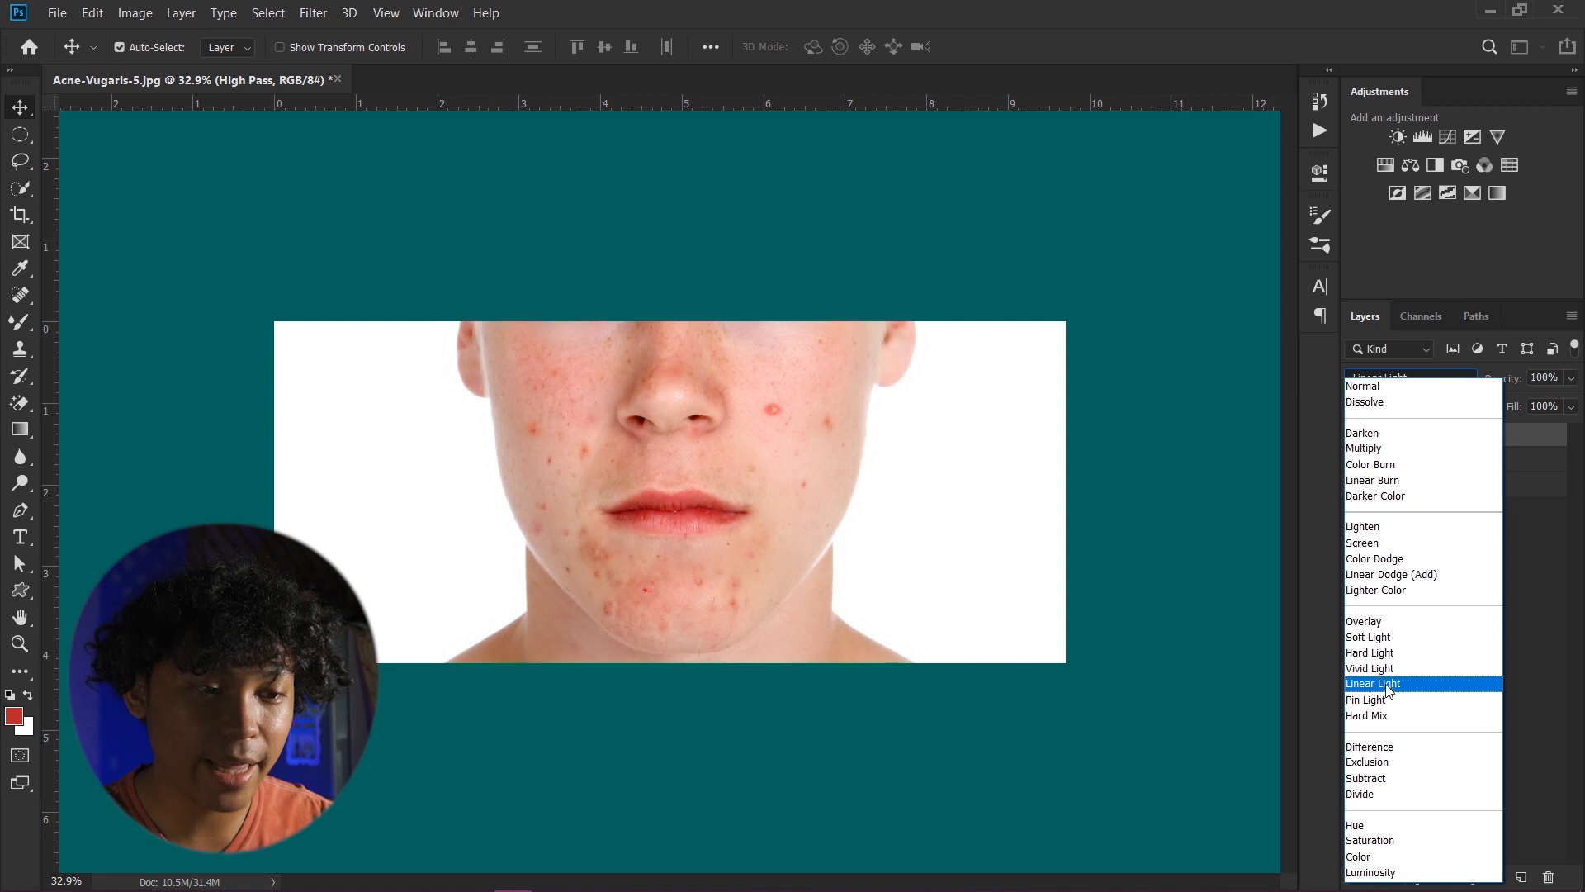
pyautogui.click(1386, 686)
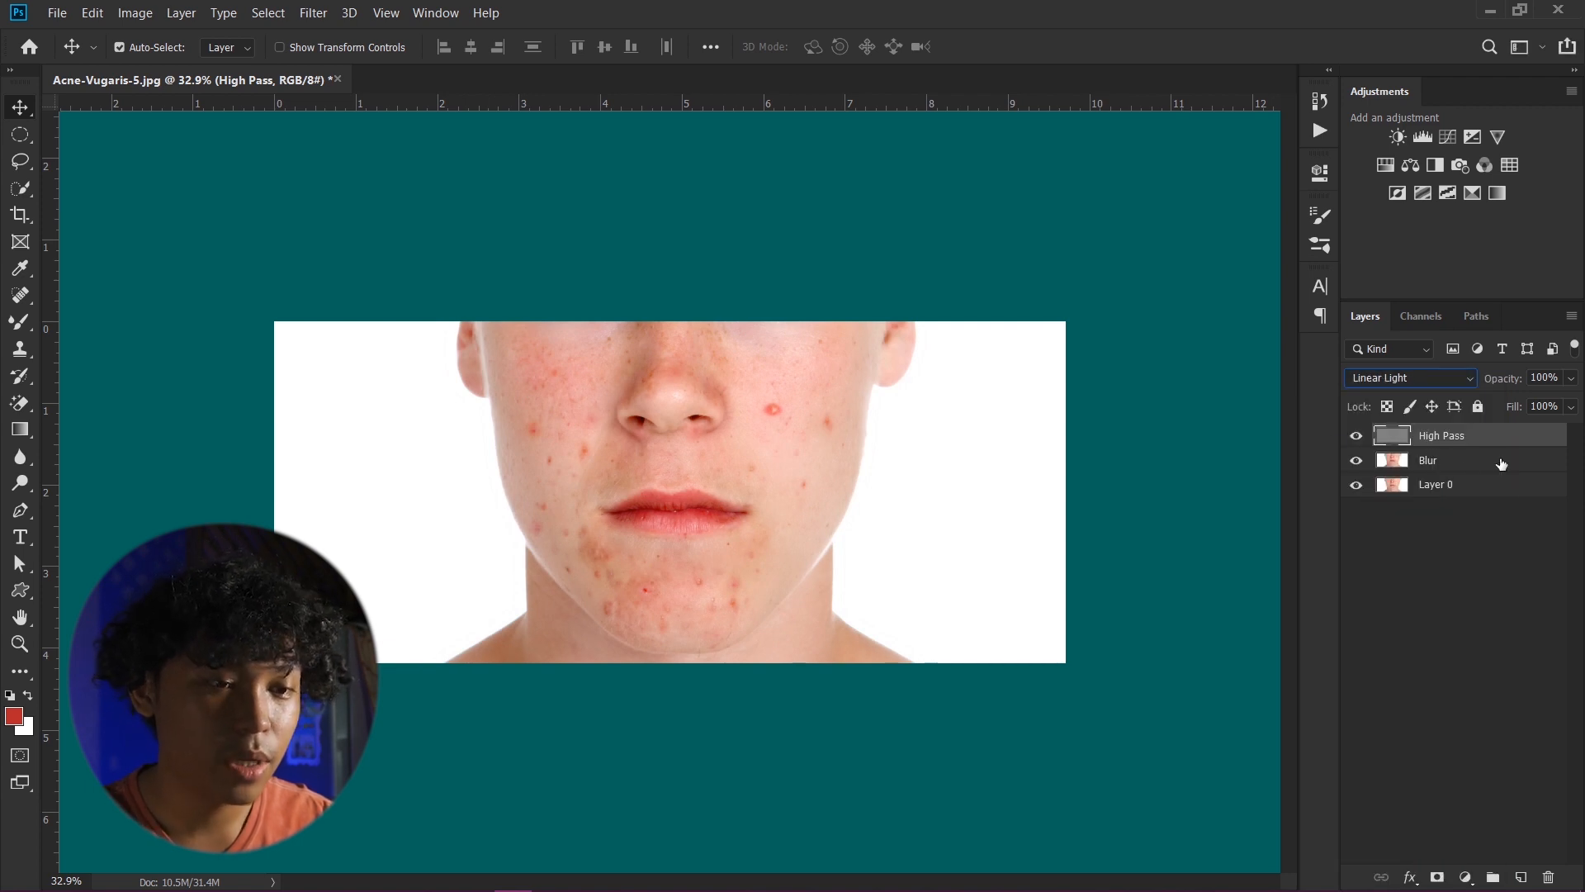
# - Zoom in on the face and inspect the acne while switching between the Blur and High Pass layers
pyautogui.click(1449, 463)
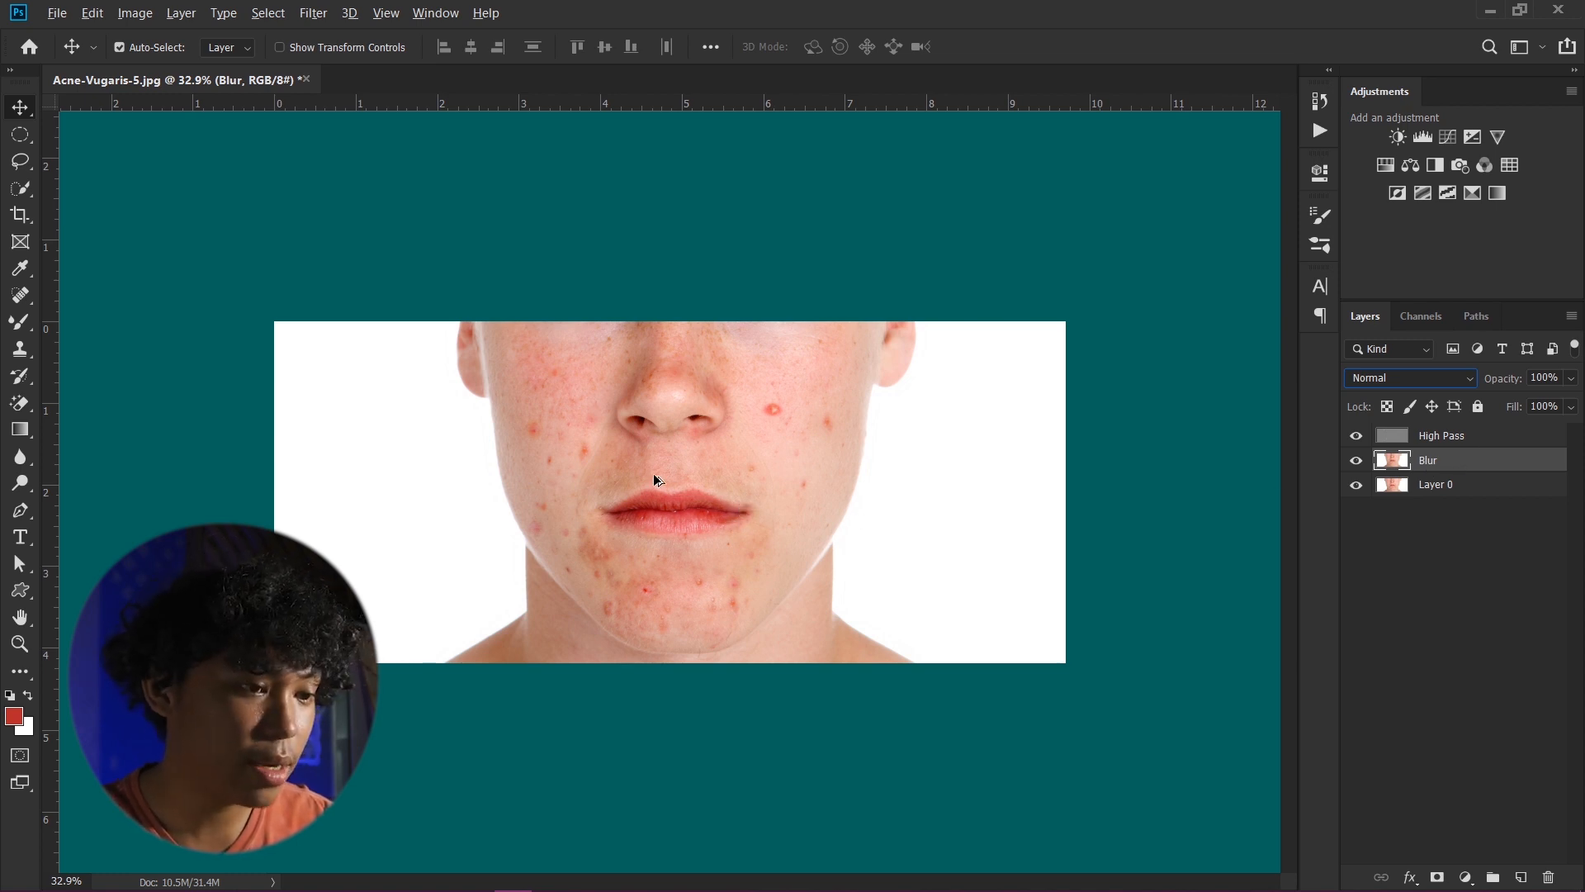
pyautogui.hotkey('alt', ']')
pyautogui.scroll(2, 696, 467)
pyautogui.scroll(2, 711, 456)
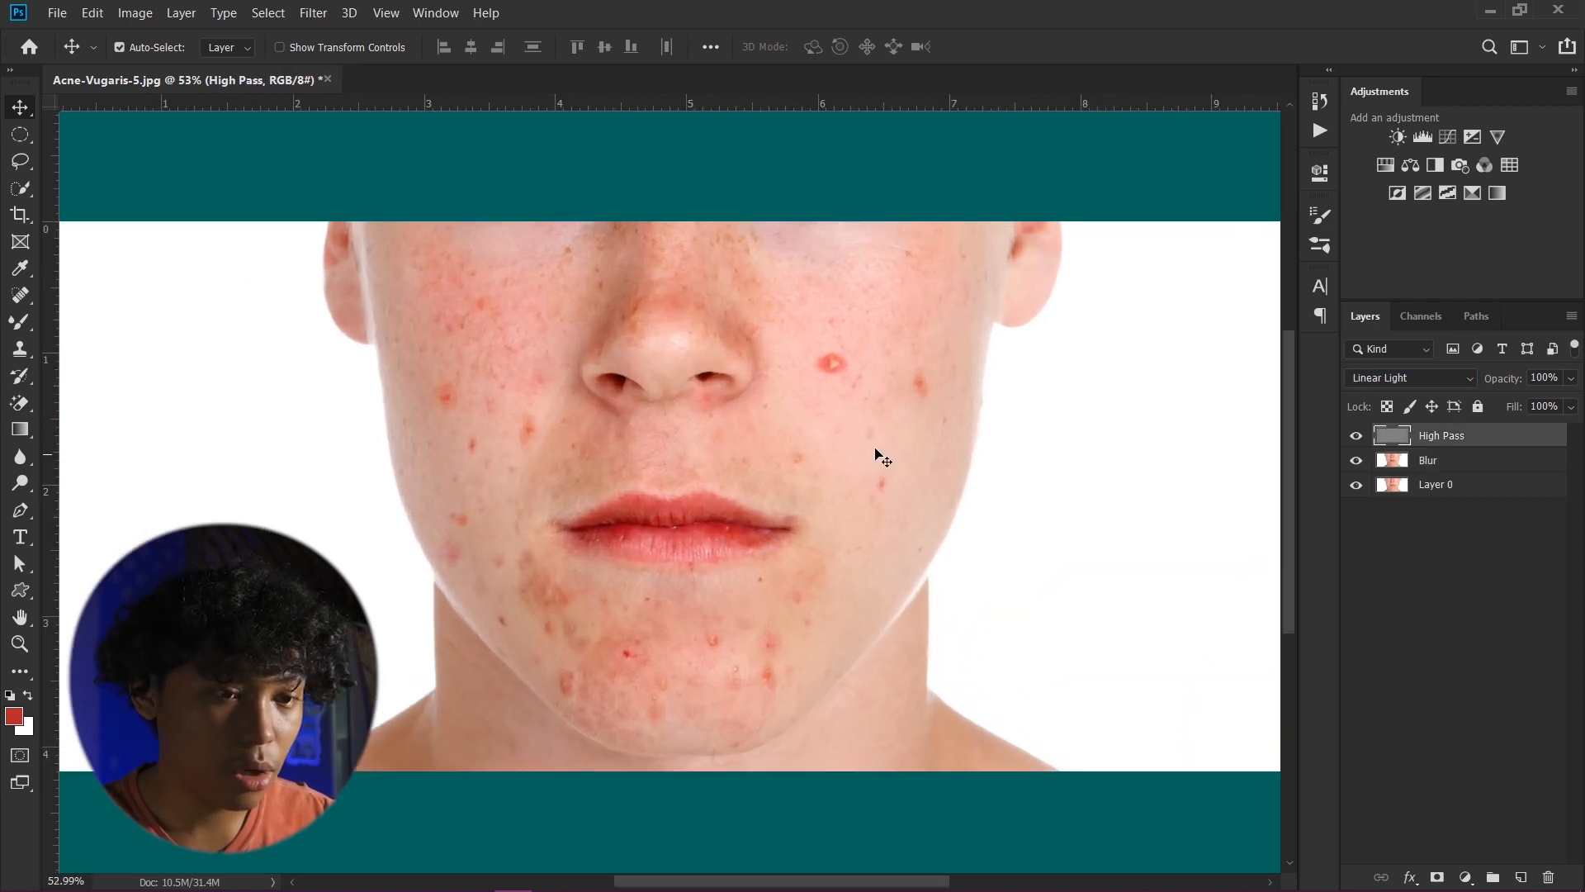
pyautogui.click(1453, 463)
pyautogui.scroll(1, 682, 503)
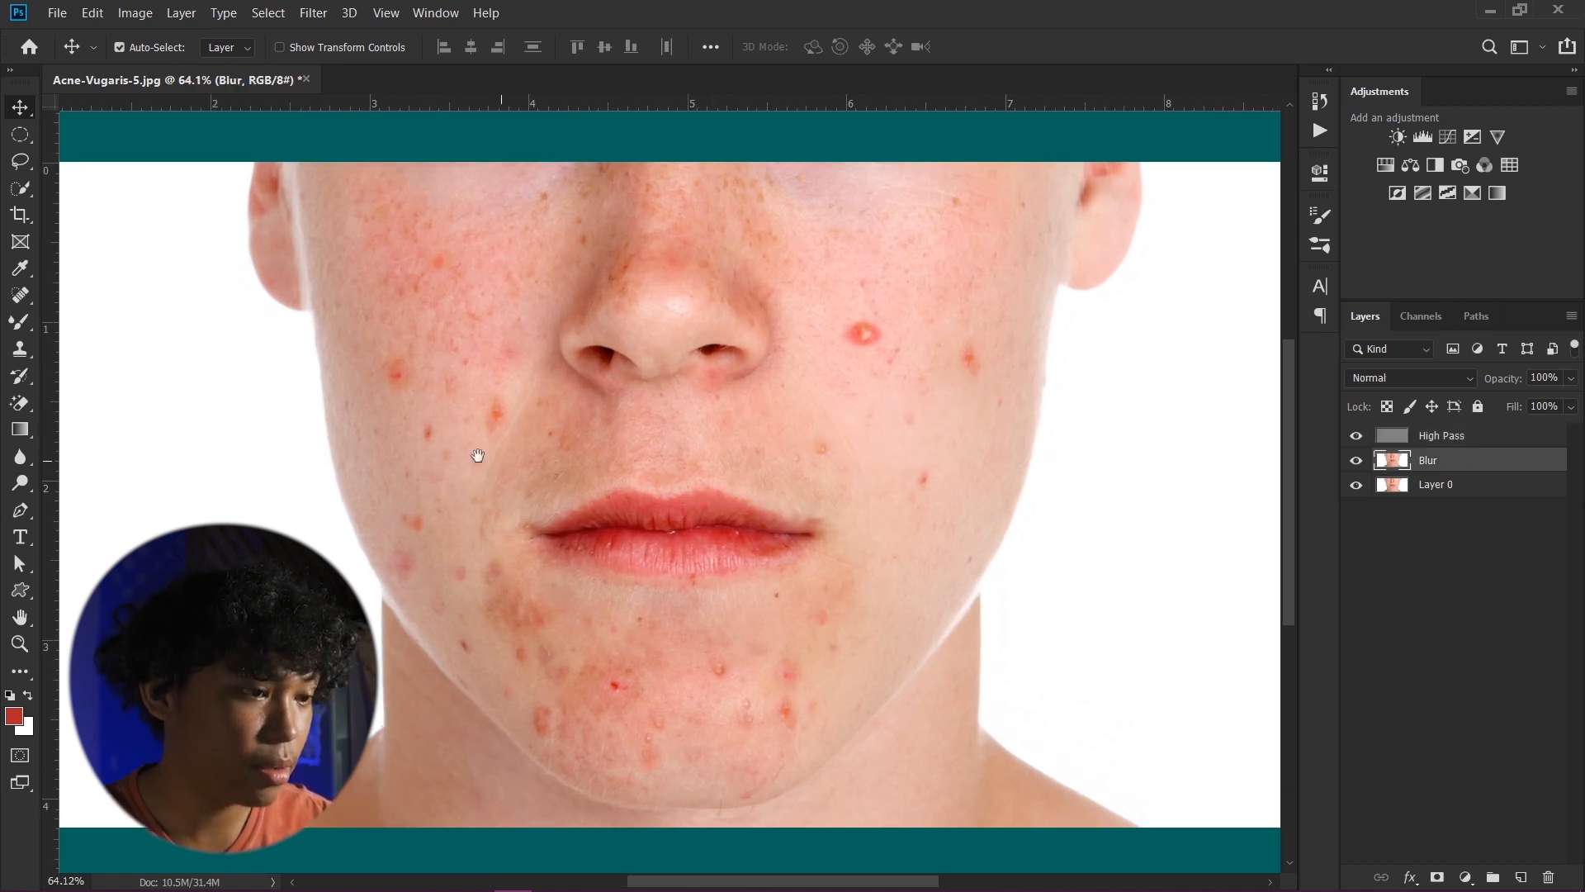
pyautogui.moveTo(478, 455); pyautogui.dragTo(606, 463)
pyautogui.click(713, 383)
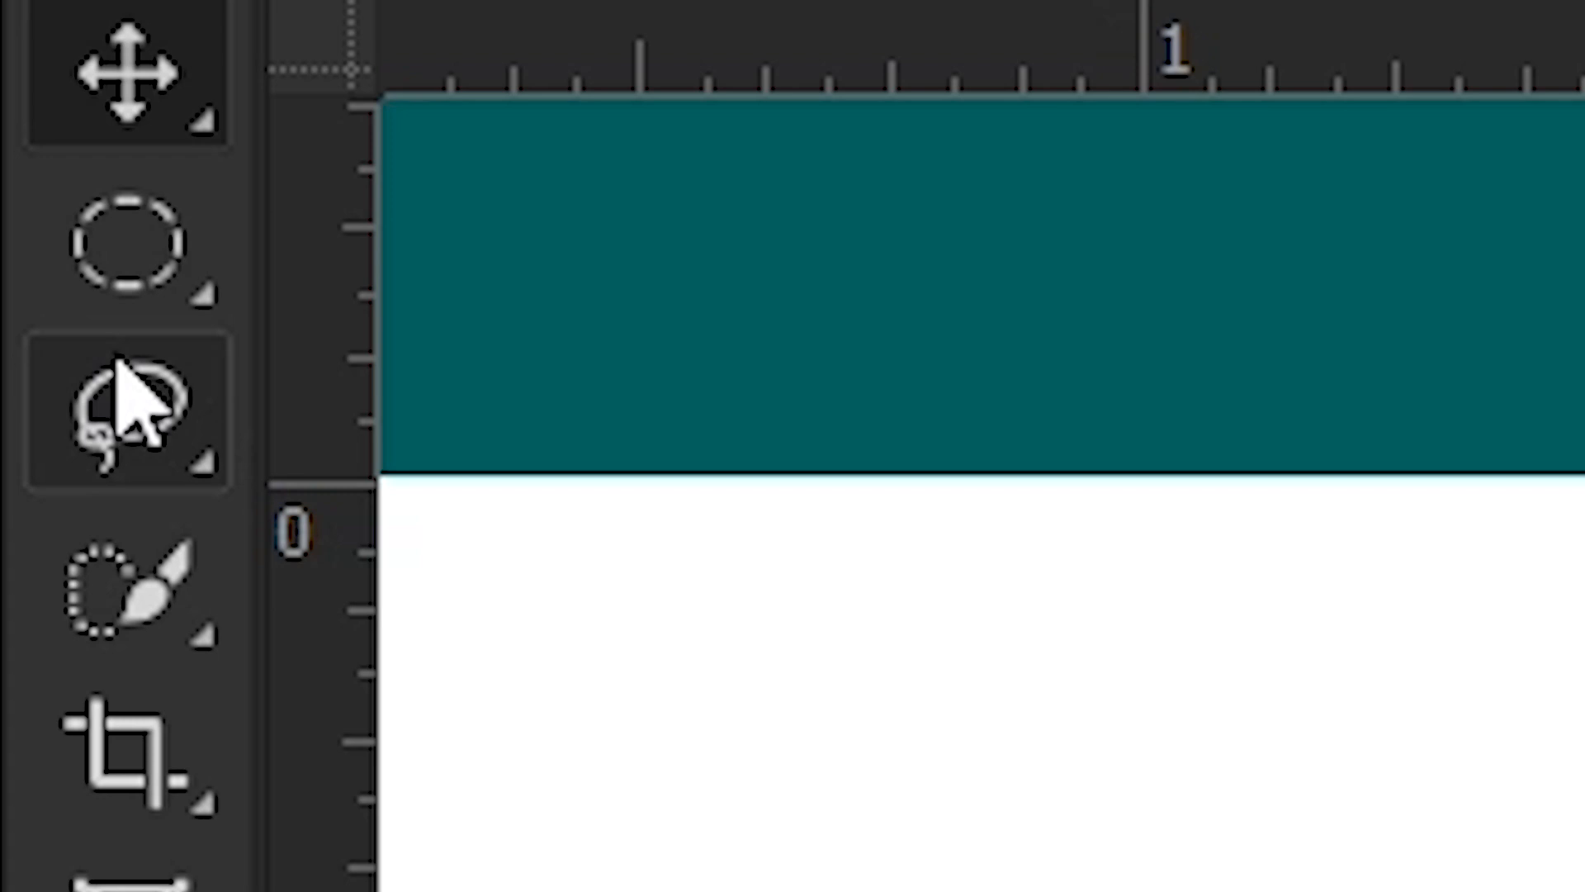
# - Draw a freehand Lasso selection around the blemishes on the cheek at the left of the image
pyautogui.press('l')
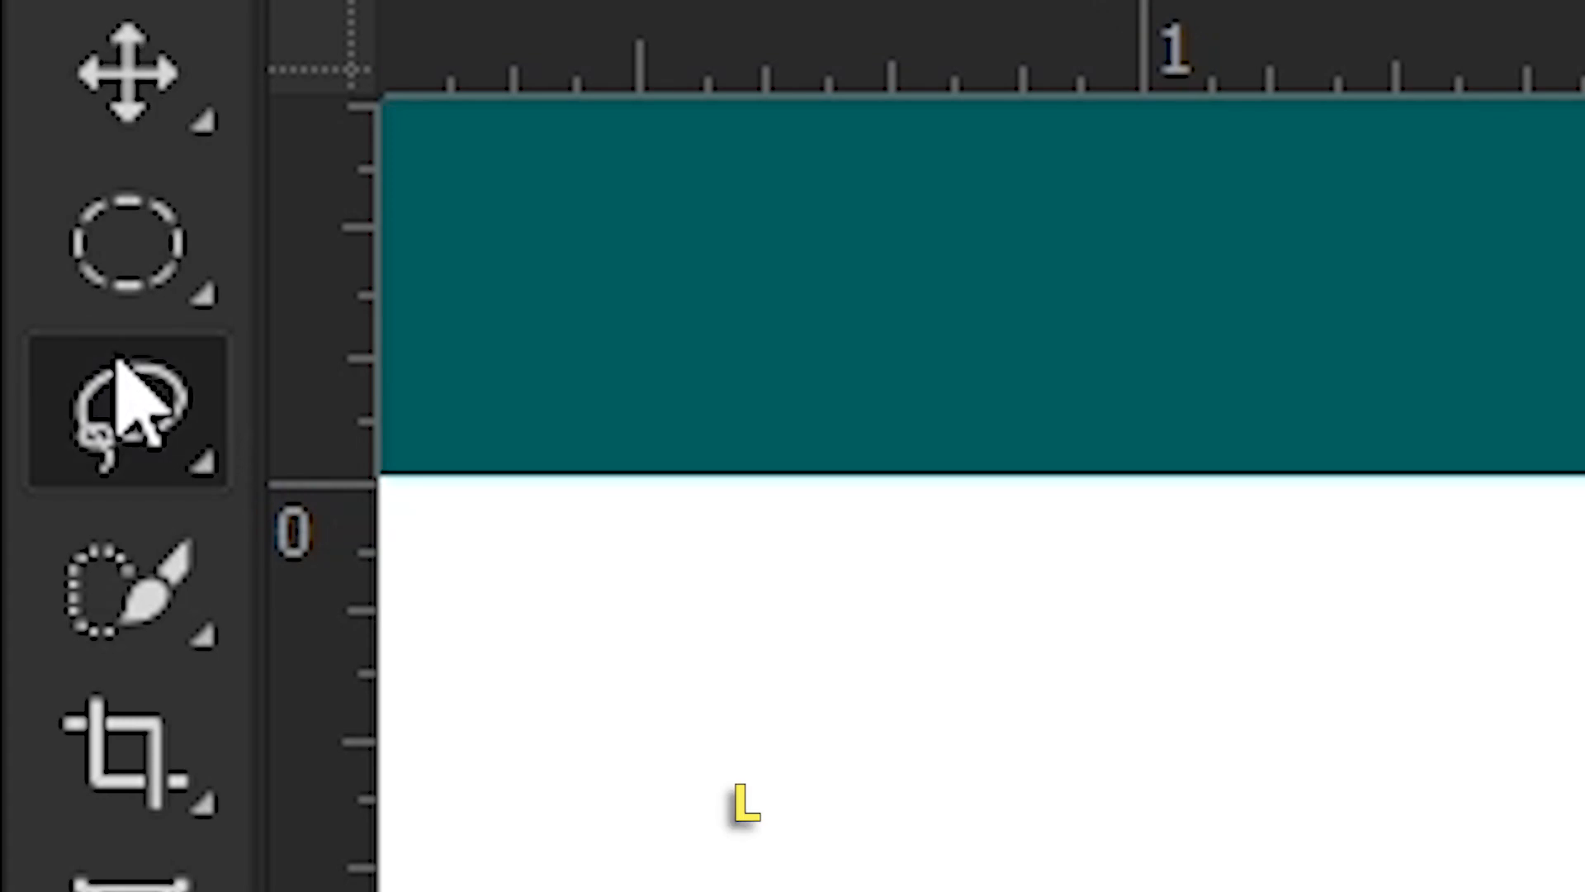
pyautogui.rightClick(112, 431)
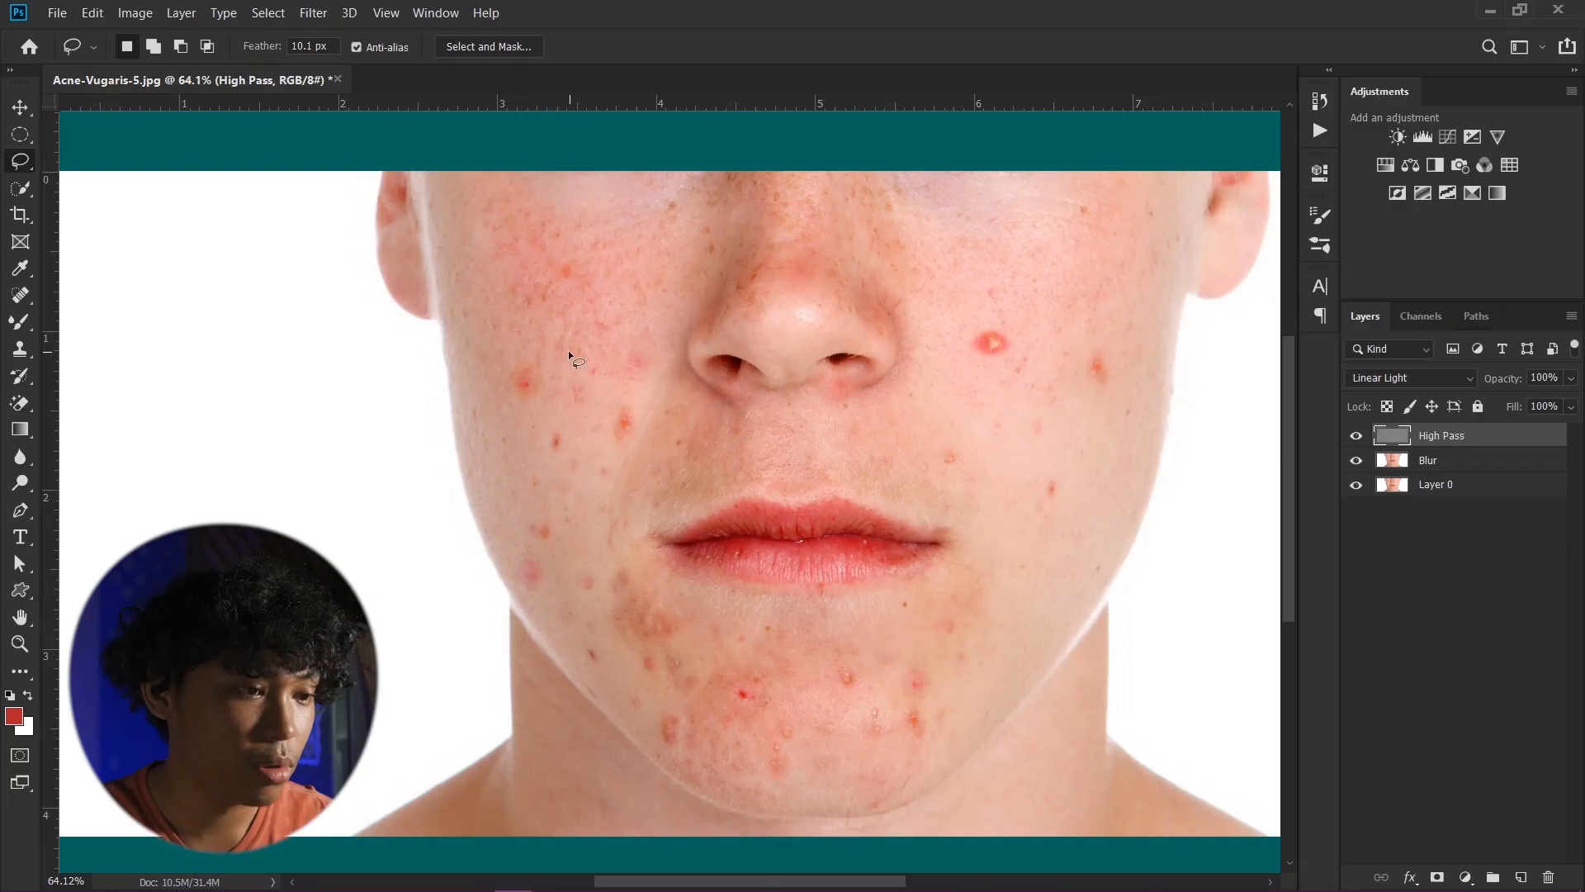
pyautogui.scroll(-3, 558, 356)
pyautogui.scroll(5, 548, 361)
pyautogui.moveTo(553, 369); pyautogui.dragTo(632, 369)
pyautogui.scroll(-2, 583, 368)
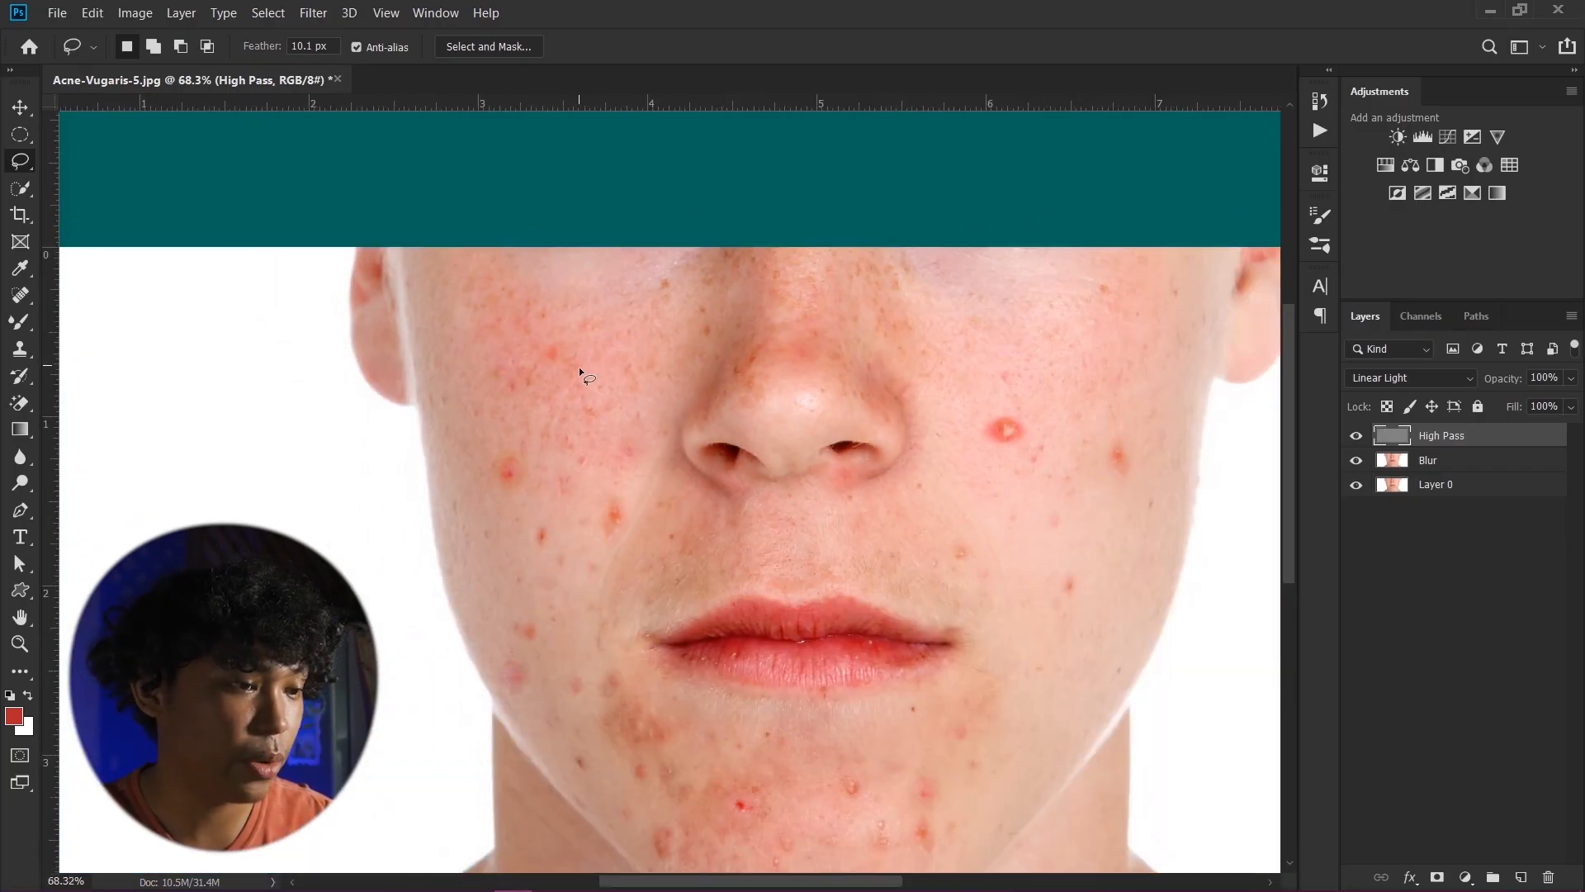
pyautogui.moveTo(612, 463); pyautogui.dragTo(602, 391)
pyautogui.scroll(3, 602, 392)
pyautogui.scroll(-1, 701, 368)
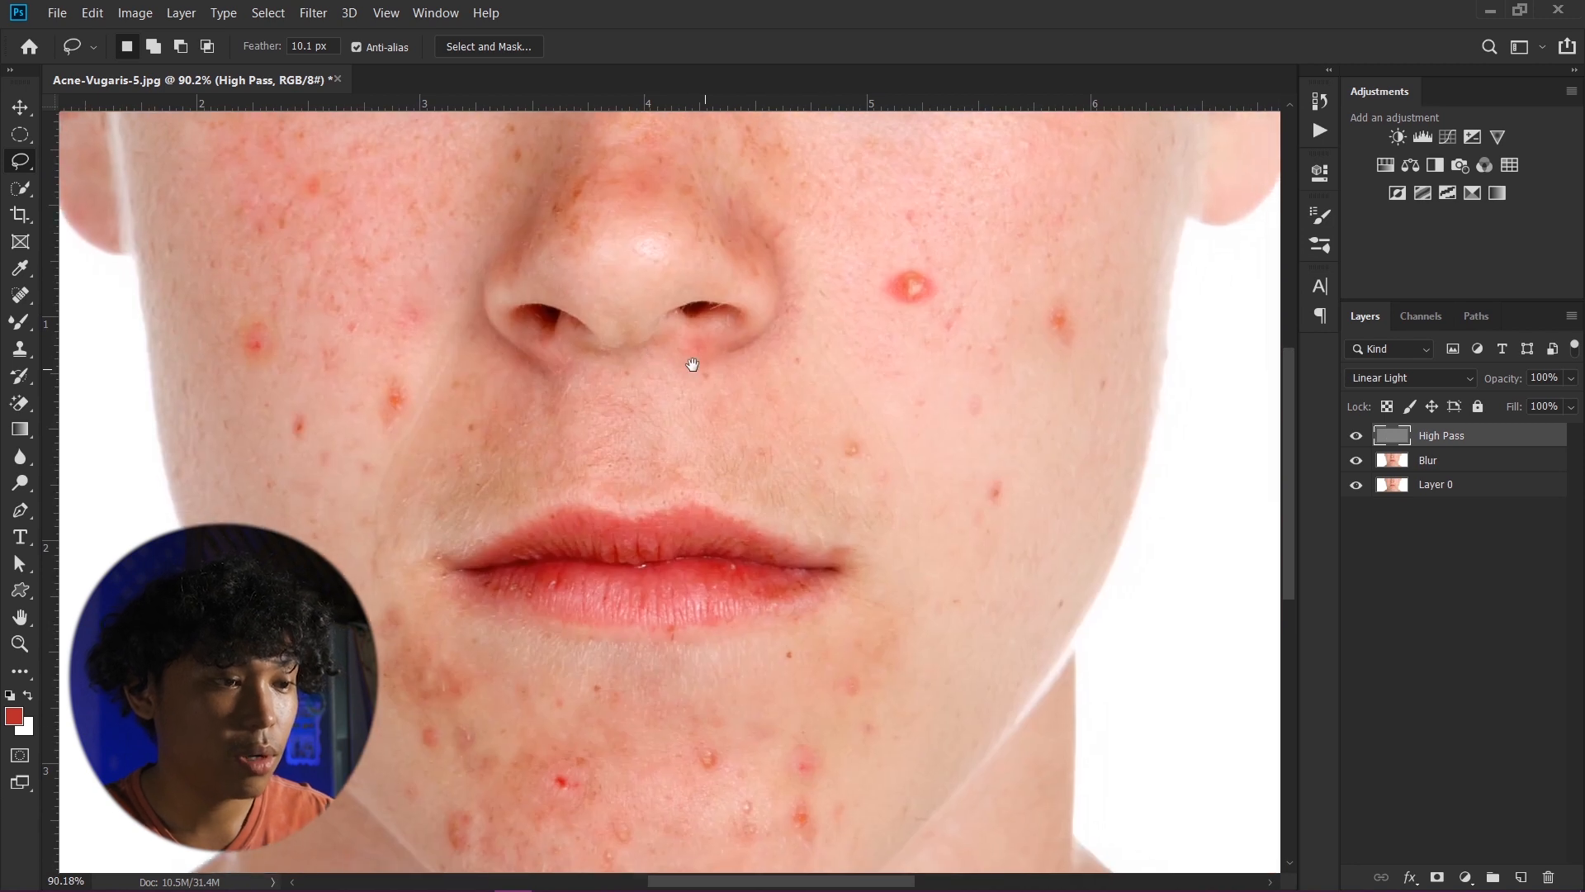
pyautogui.scroll(-1, 633, 332)
pyautogui.moveTo(487, 160)
pyautogui.mouseDown()
pyautogui.moveTo(388, 165)
pyautogui.moveTo(311, 283)
pyautogui.moveTo(399, 442)
pyautogui.moveTo(493, 393)
pyautogui.mouseUp()
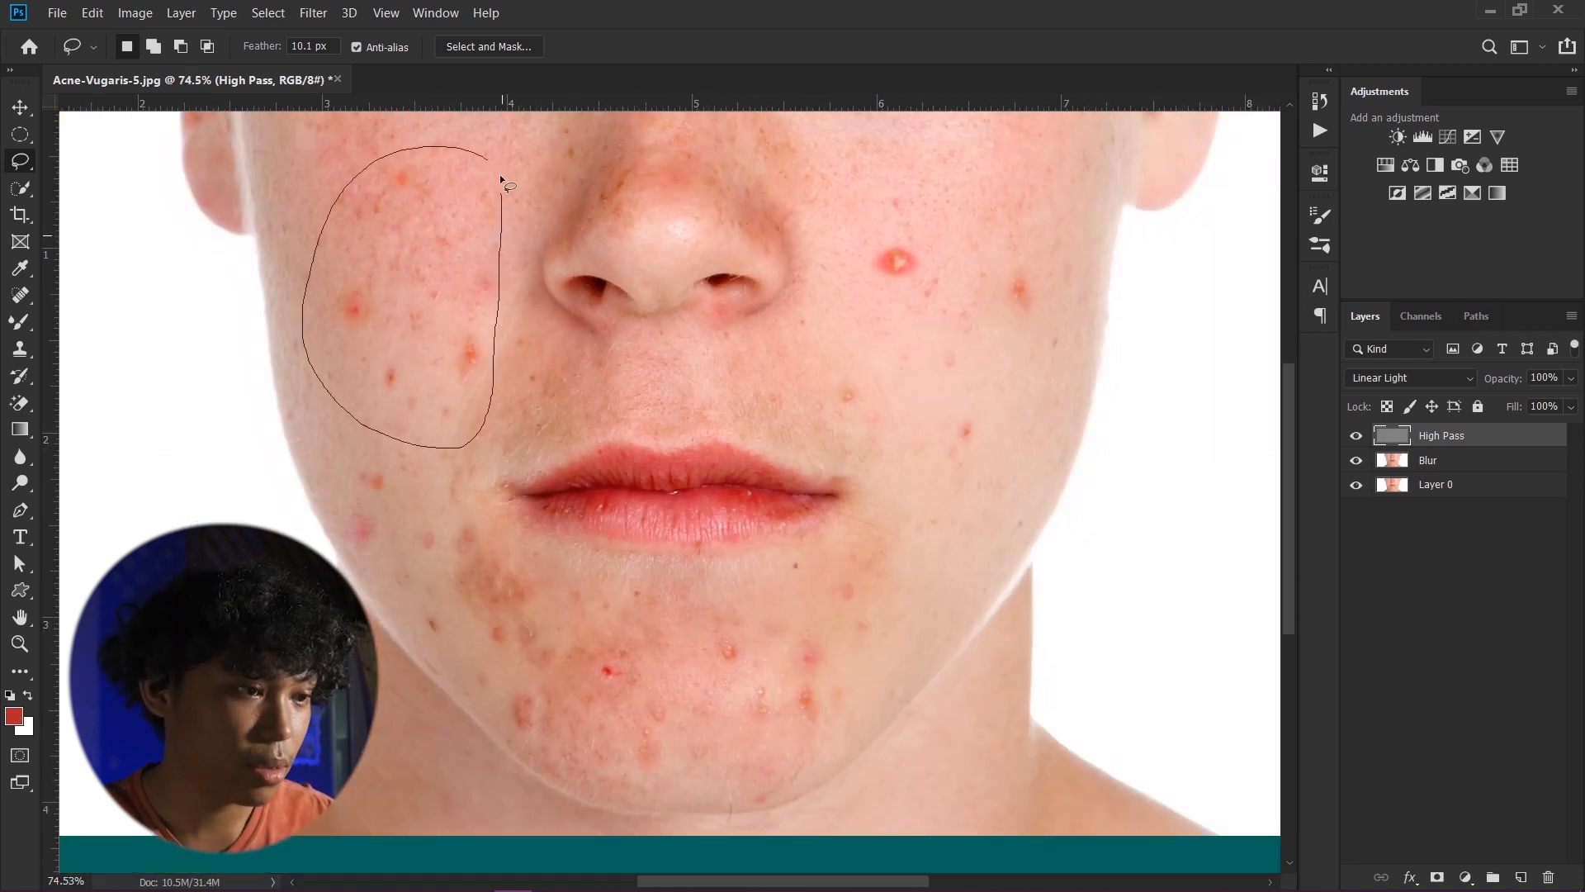
pyautogui.moveTo(502, 180); pyautogui.dragTo(486, 157)
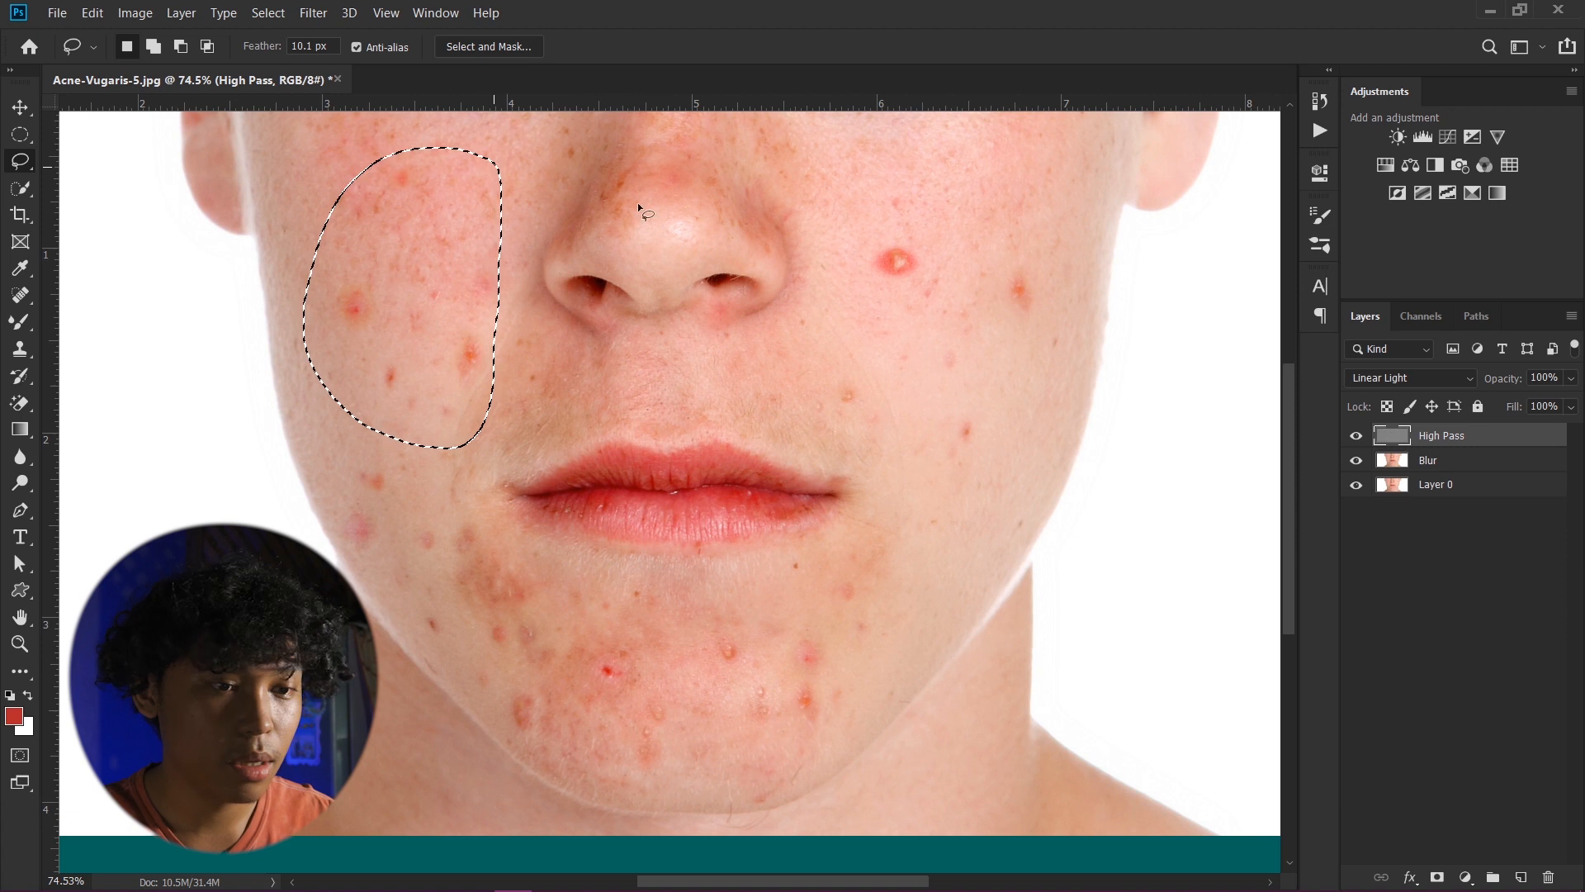
# - Apply a Gaussian Blur with a 44.3 pixel radius to the selected cheek on the Blur layer, then deselect
pyautogui.click(1476, 465)
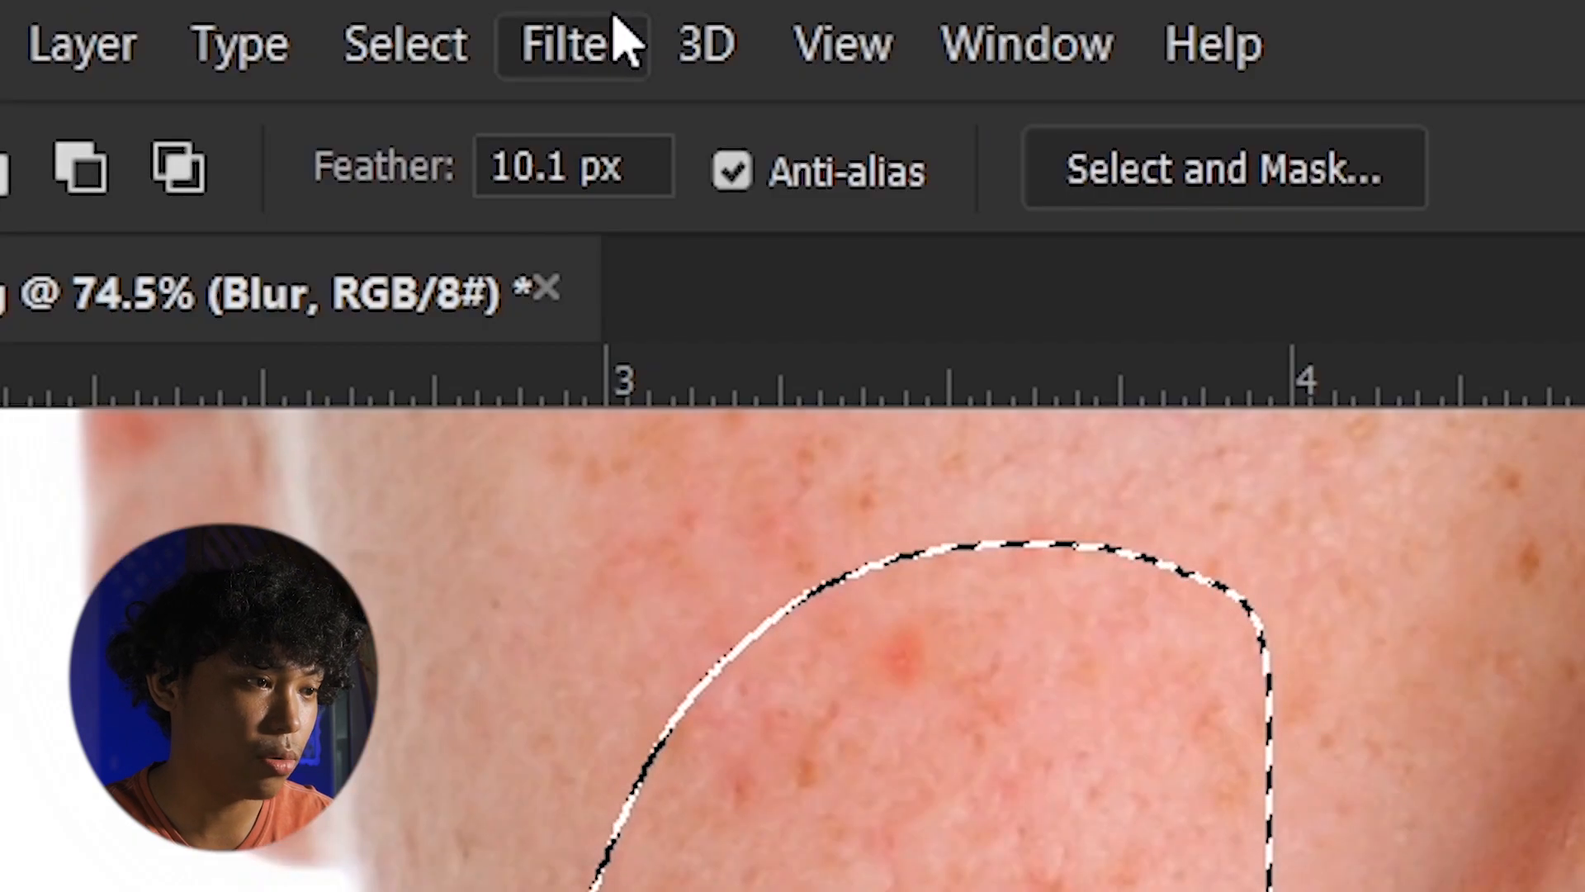
pyautogui.click(318, 12)
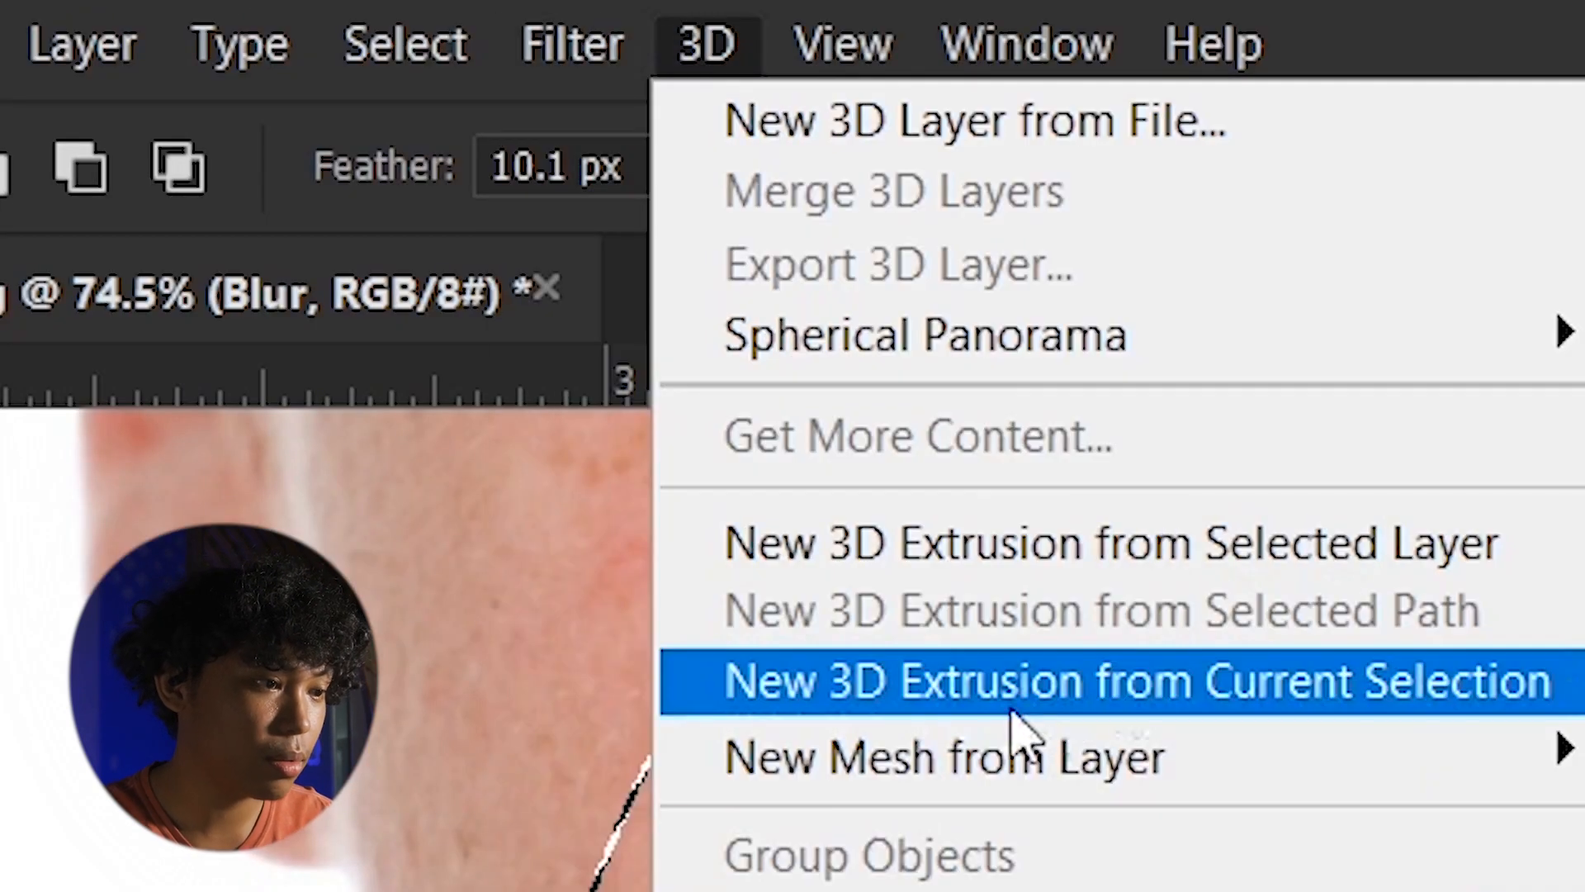
pyautogui.click(710, 25)
pyautogui.click(577, 41)
pyautogui.moveTo(839, 863)
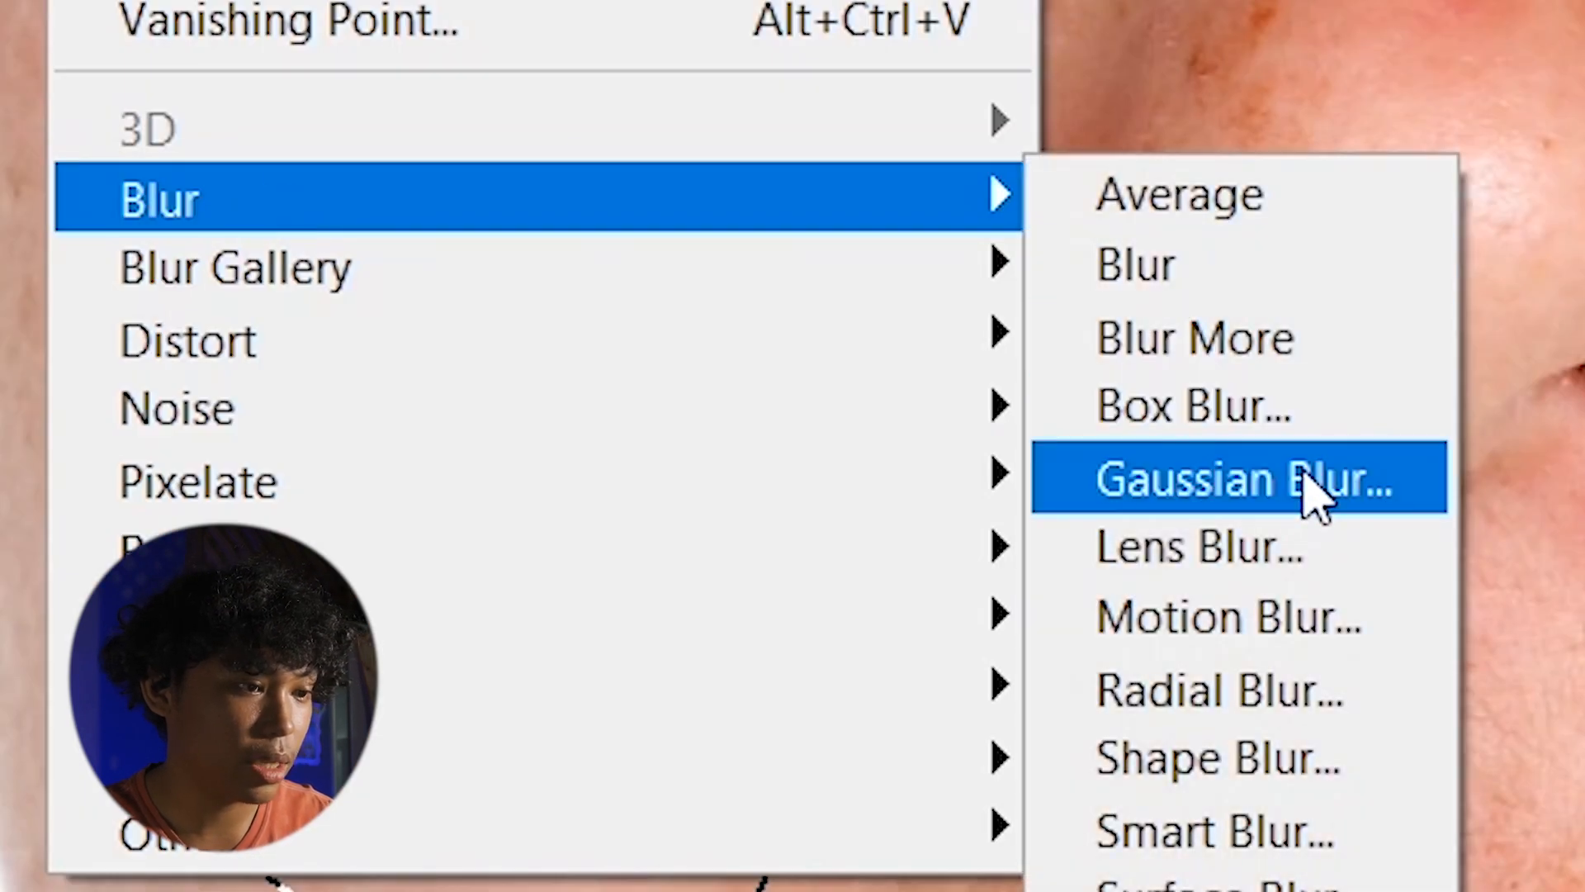
pyautogui.click(1316, 495)
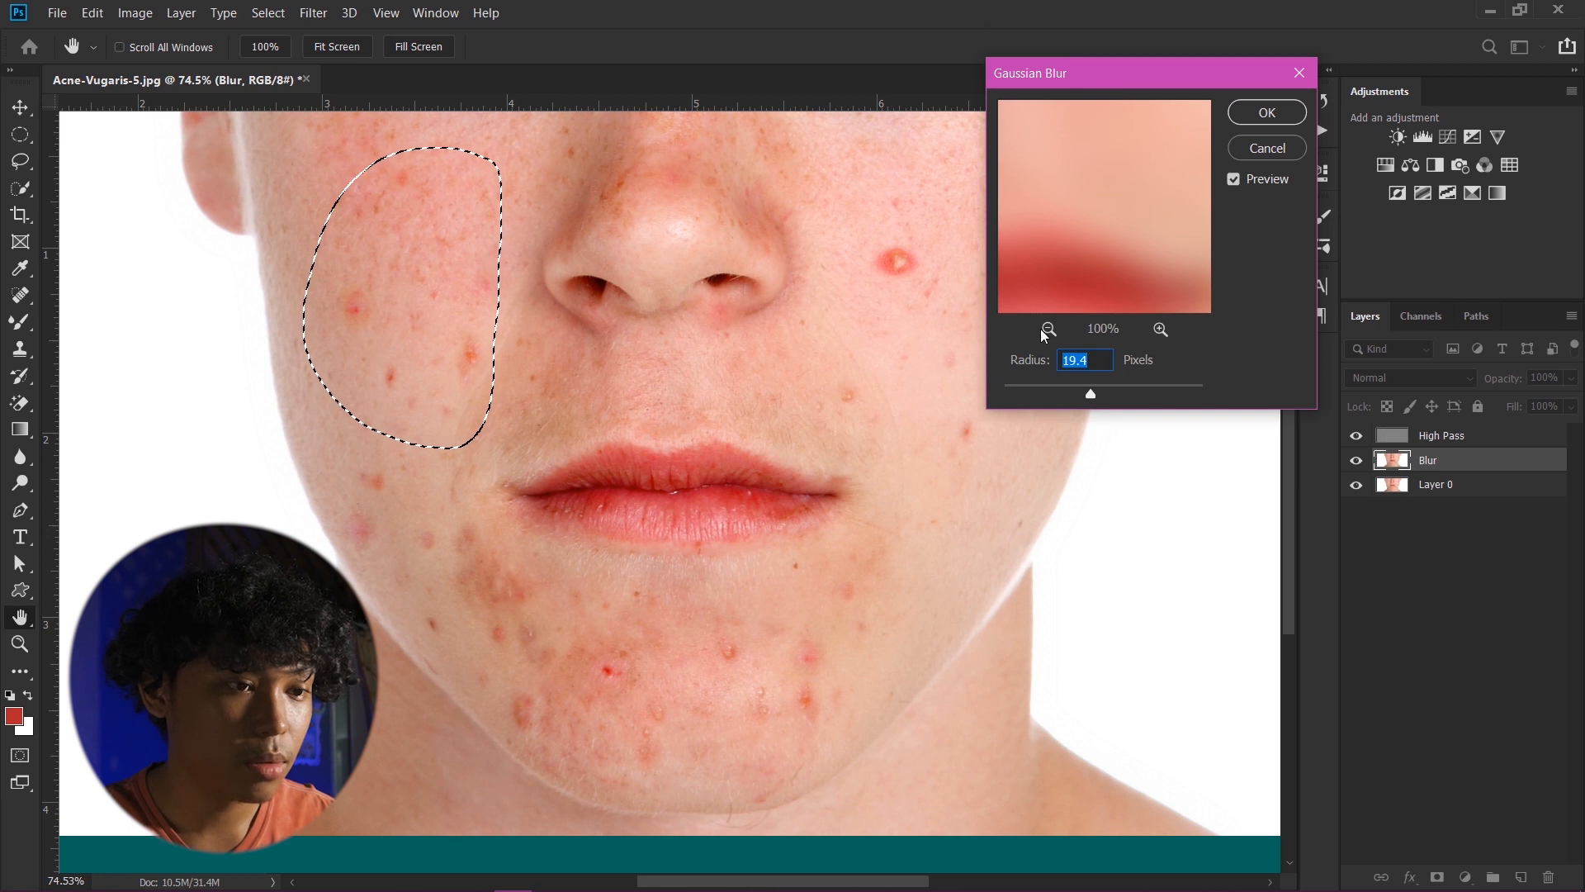
pyautogui.click(1049, 329)
pyautogui.click(1050, 330)
pyautogui.click(1050, 329)
pyautogui.click(1050, 329)
pyautogui.click(1050, 330)
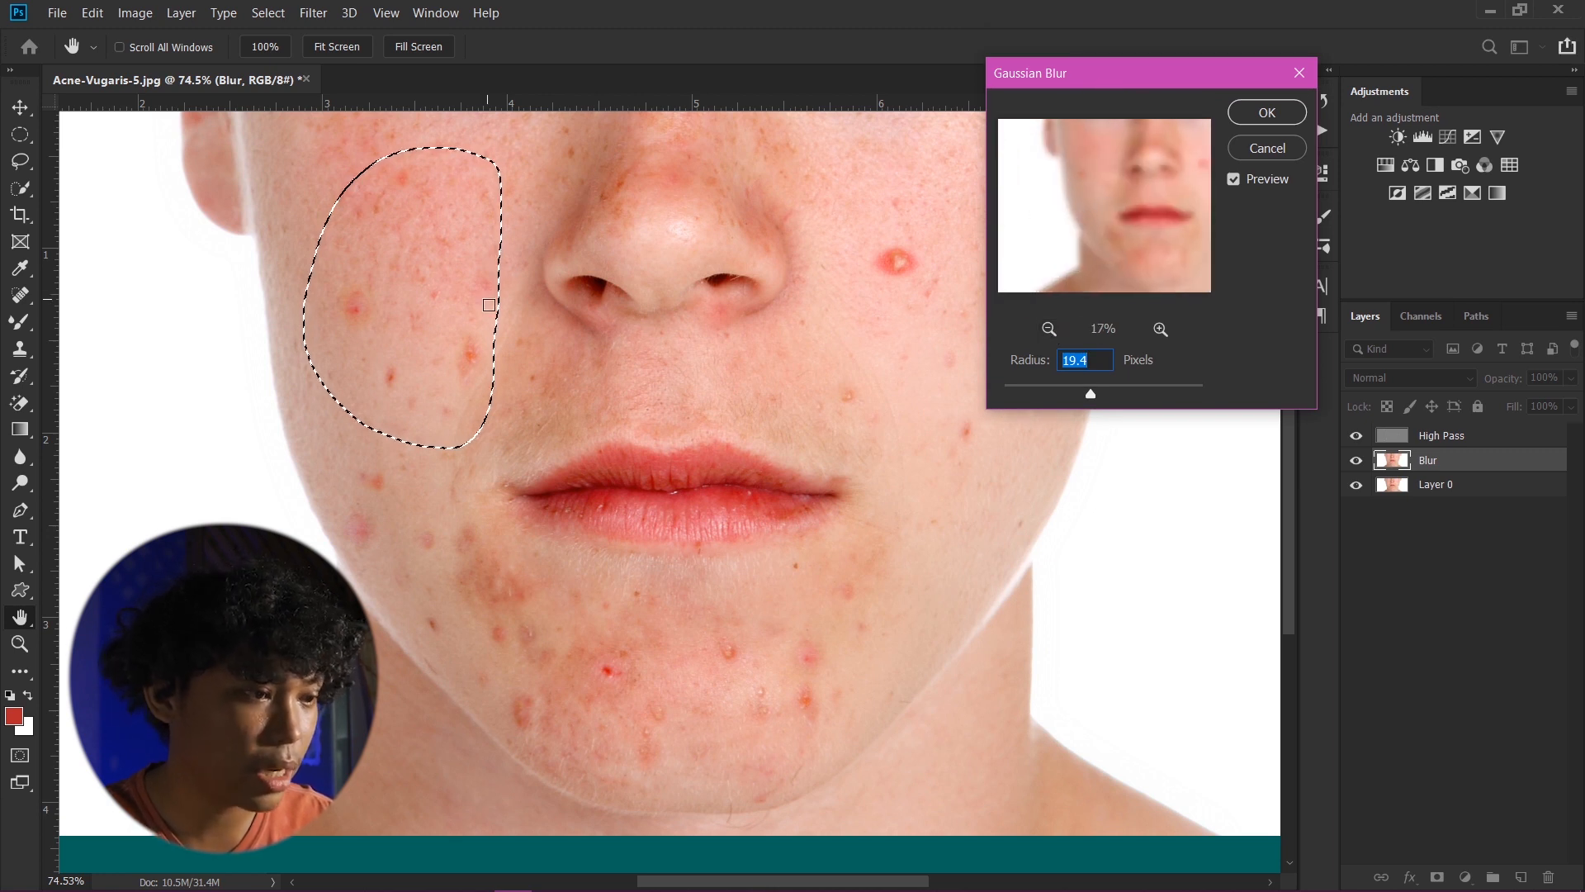
pyautogui.moveTo(1090, 394); pyautogui.dragTo(1110, 392)
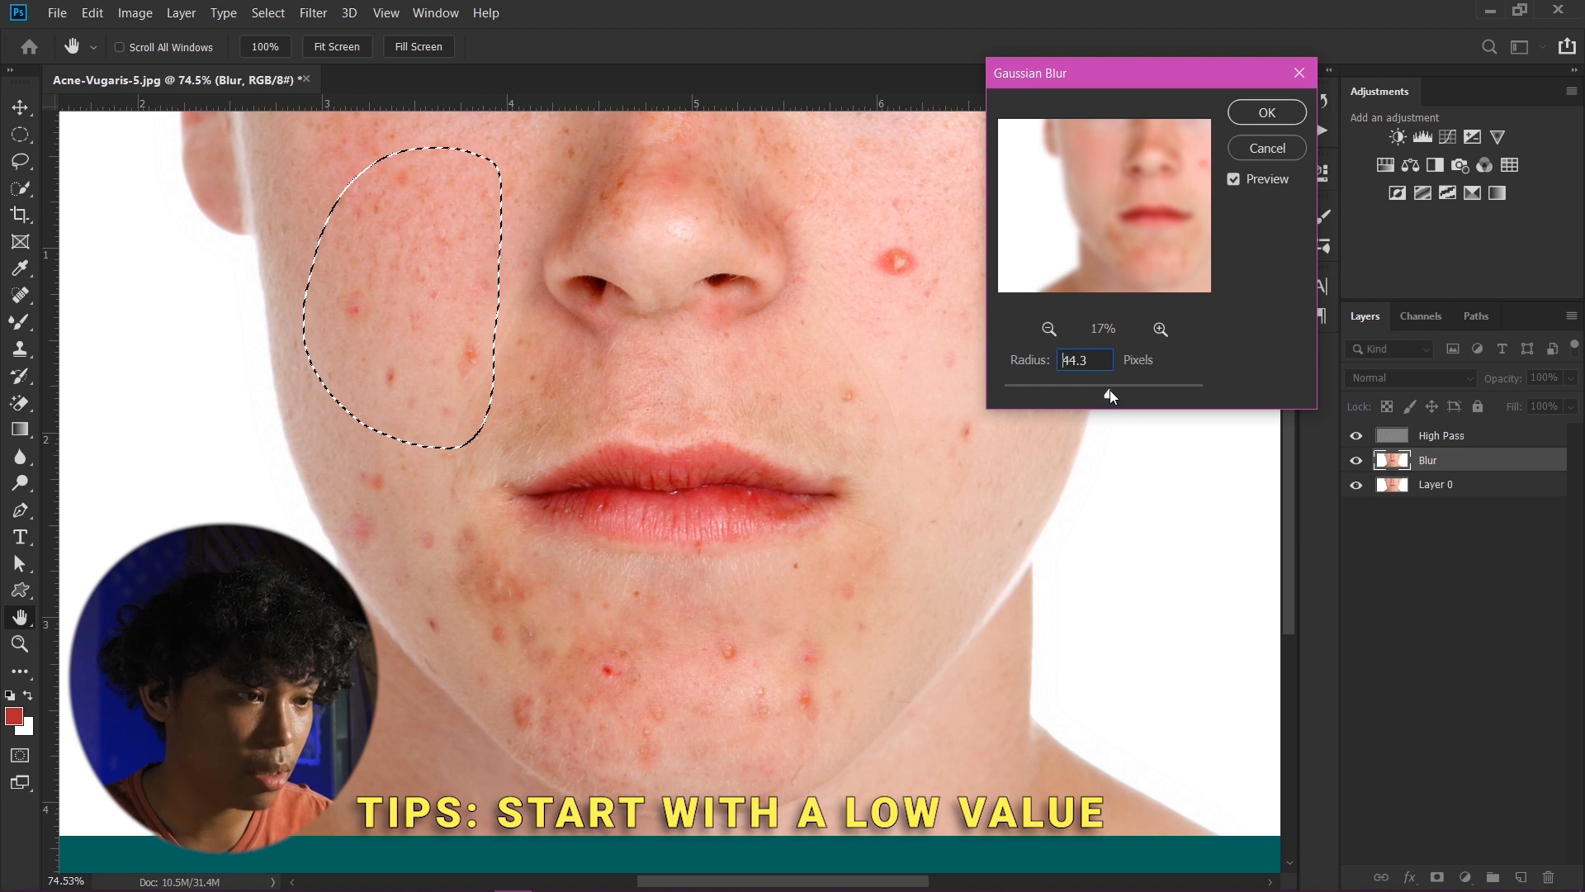
pyautogui.click(1267, 112)
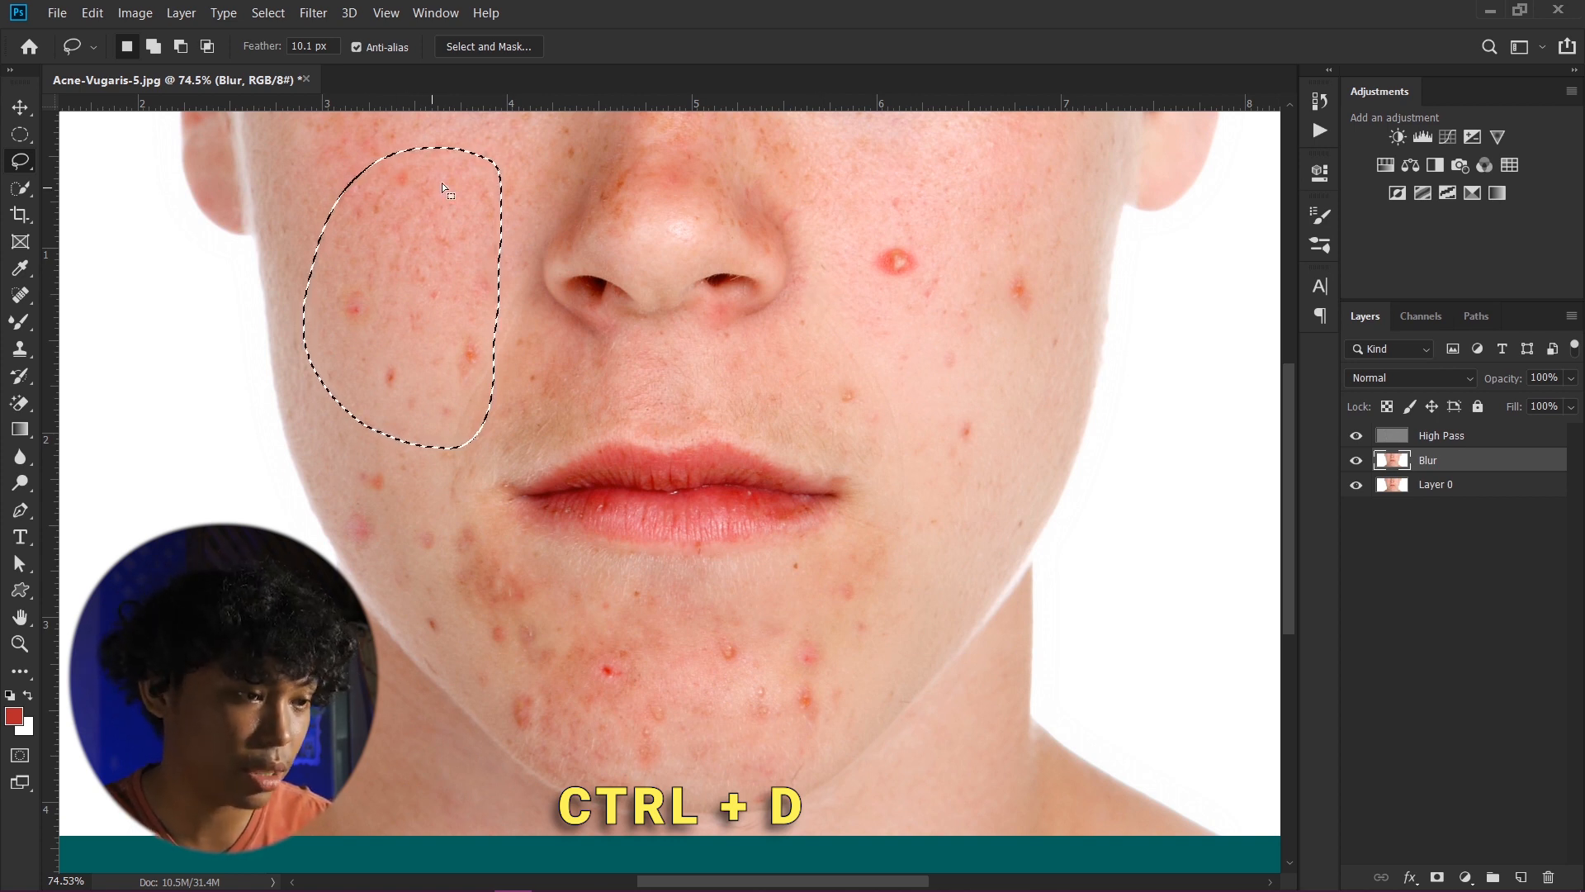
pyautogui.hotkey('ctrl', 'd')
pyautogui.scroll(1, 527, 389)
pyautogui.scroll(-1, 581, 491)
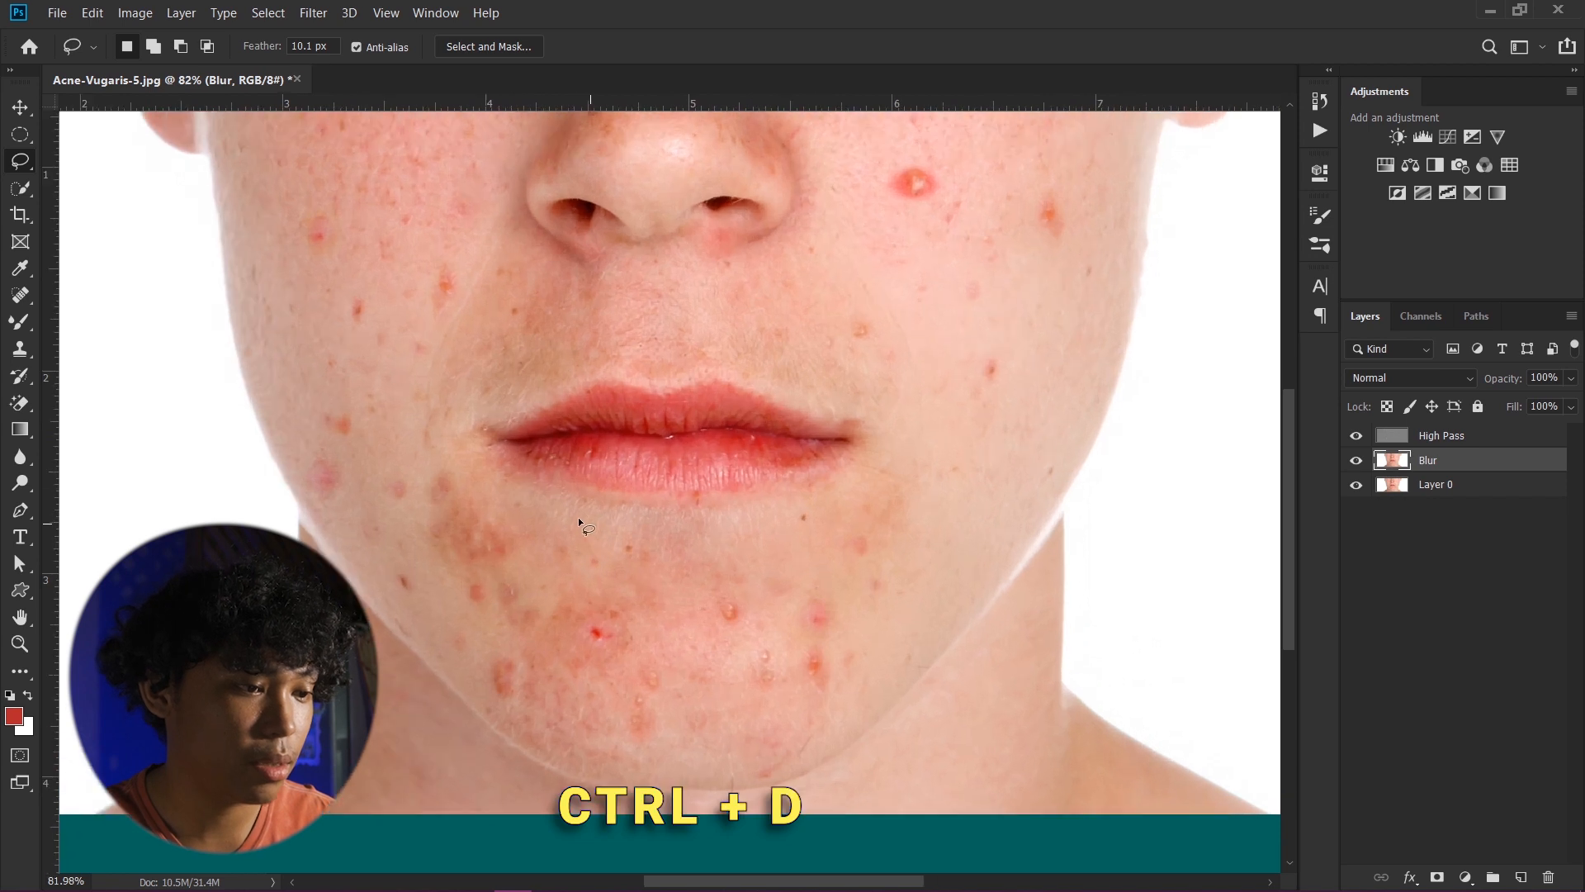
pyautogui.scroll(-2, 578, 517)
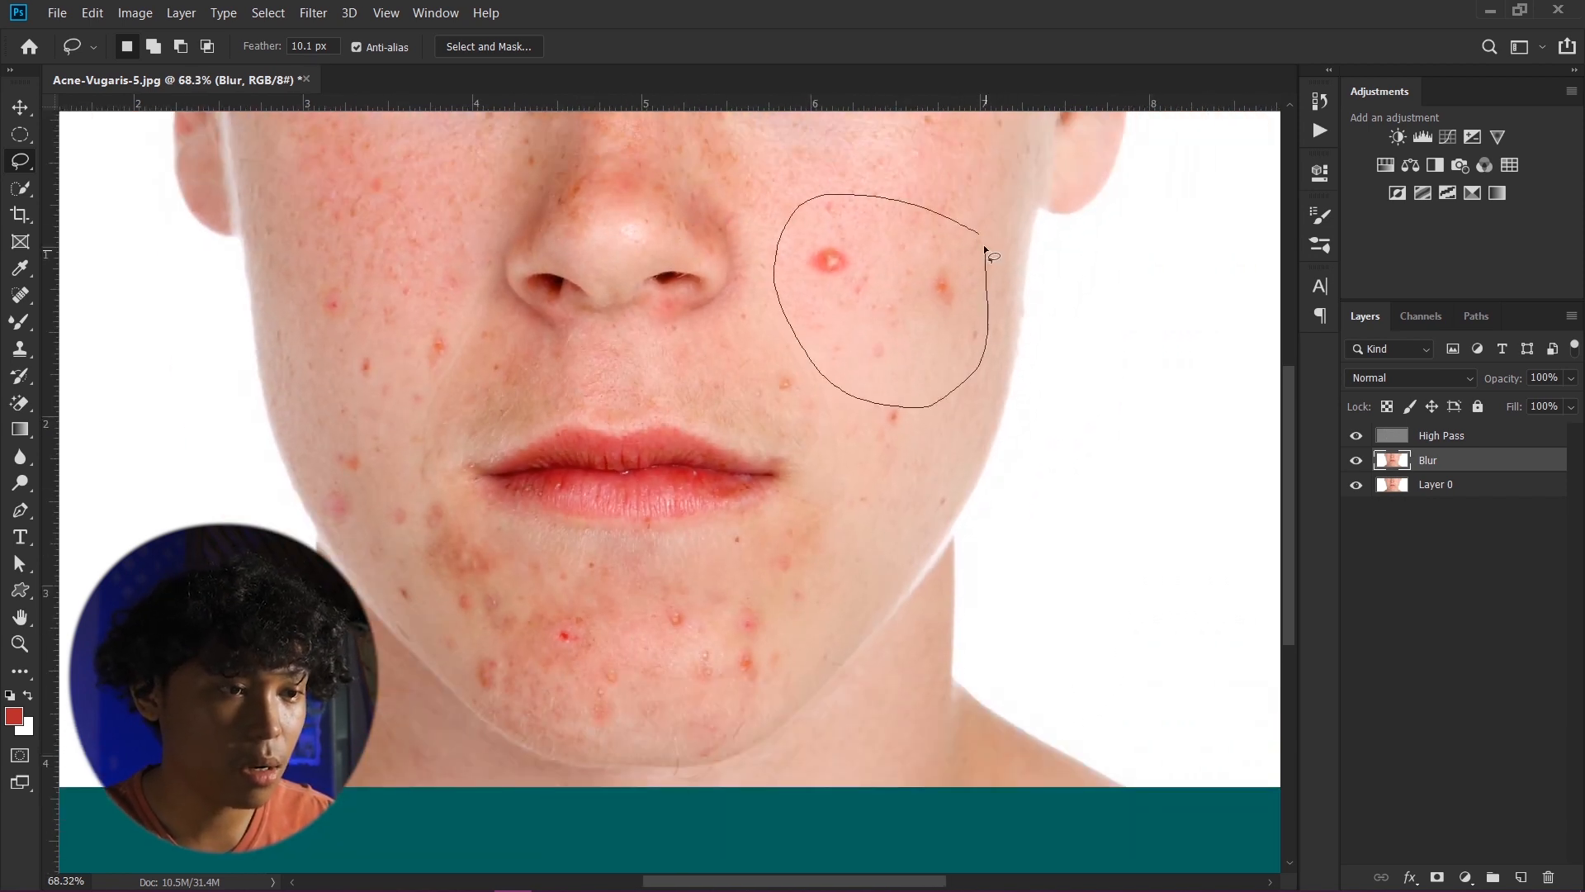
# - Close the Lasso selection around the blemishes on the right cheek, reapply the Gaussian Blur to it, and deselect
pyautogui.moveTo(985, 249)
pyautogui.mouseDown()
pyautogui.moveTo(917, 211)
pyautogui.moveTo(831, 196)
pyautogui.moveTo(765, 302)
pyautogui.moveTo(819, 402)
pyautogui.moveTo(928, 391)
pyautogui.moveTo(992, 266)
pyautogui.mouseUp()
pyautogui.moveTo(960, 229); pyautogui.dragTo(960, 230)
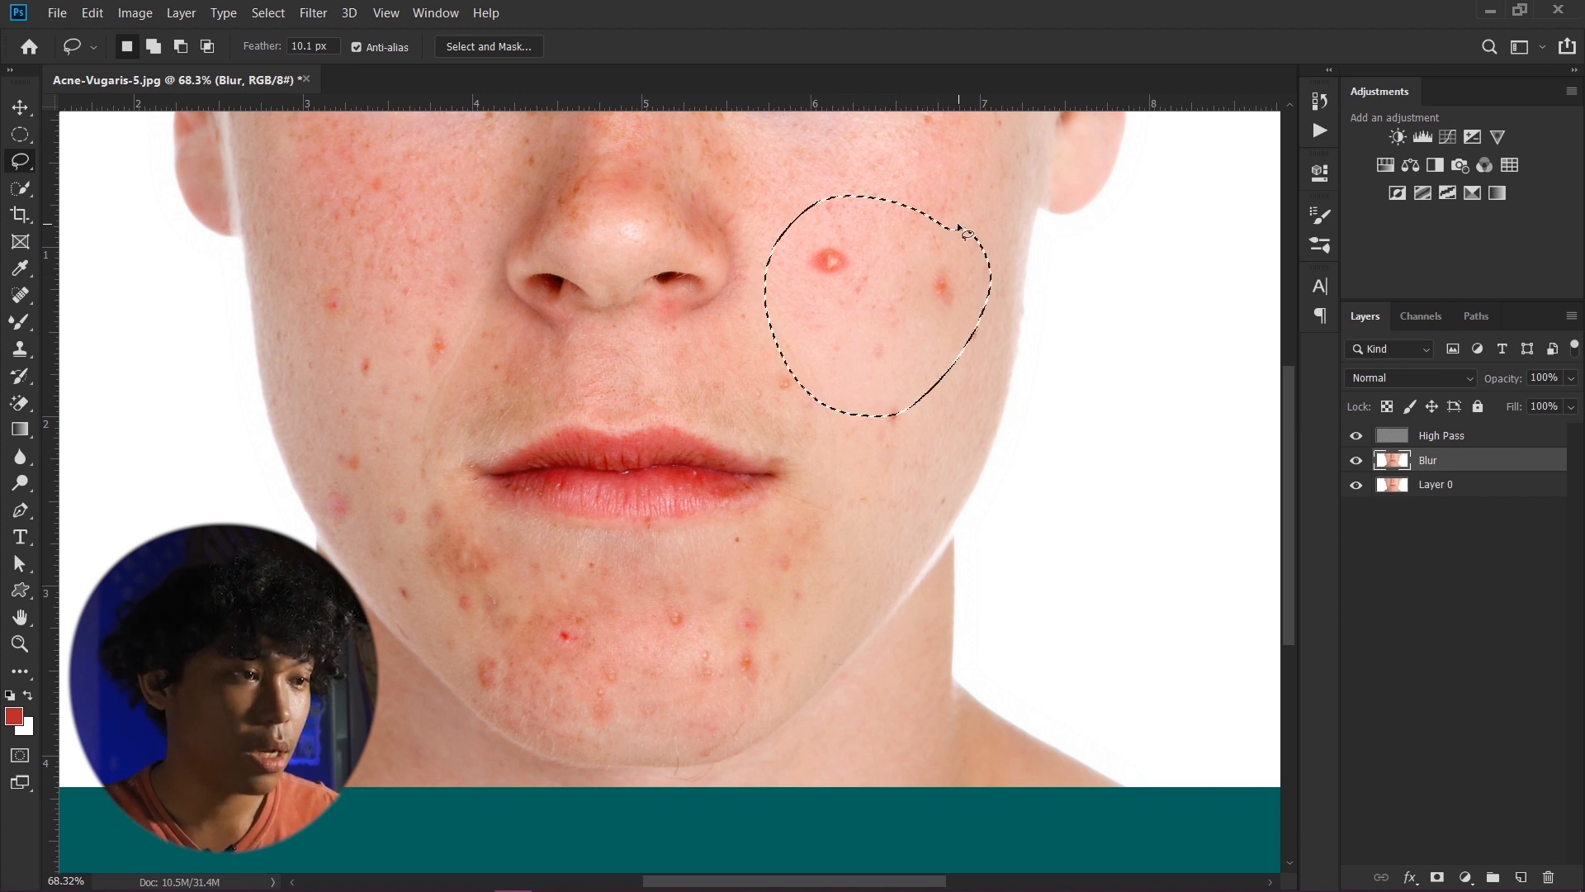
pyautogui.click(318, 14)
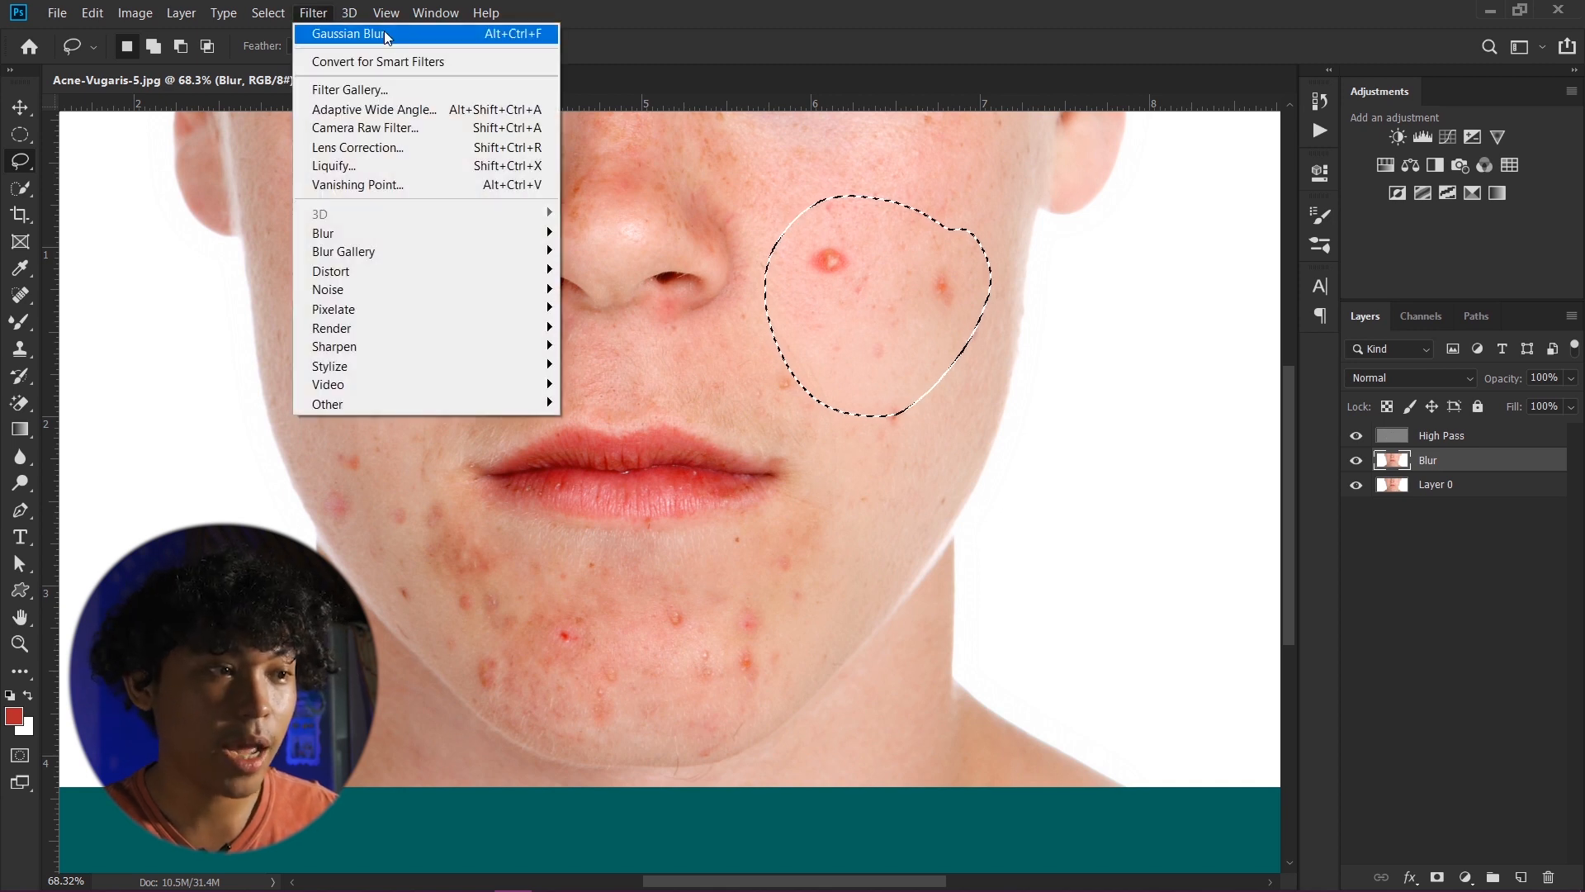
pyautogui.click(511, 37)
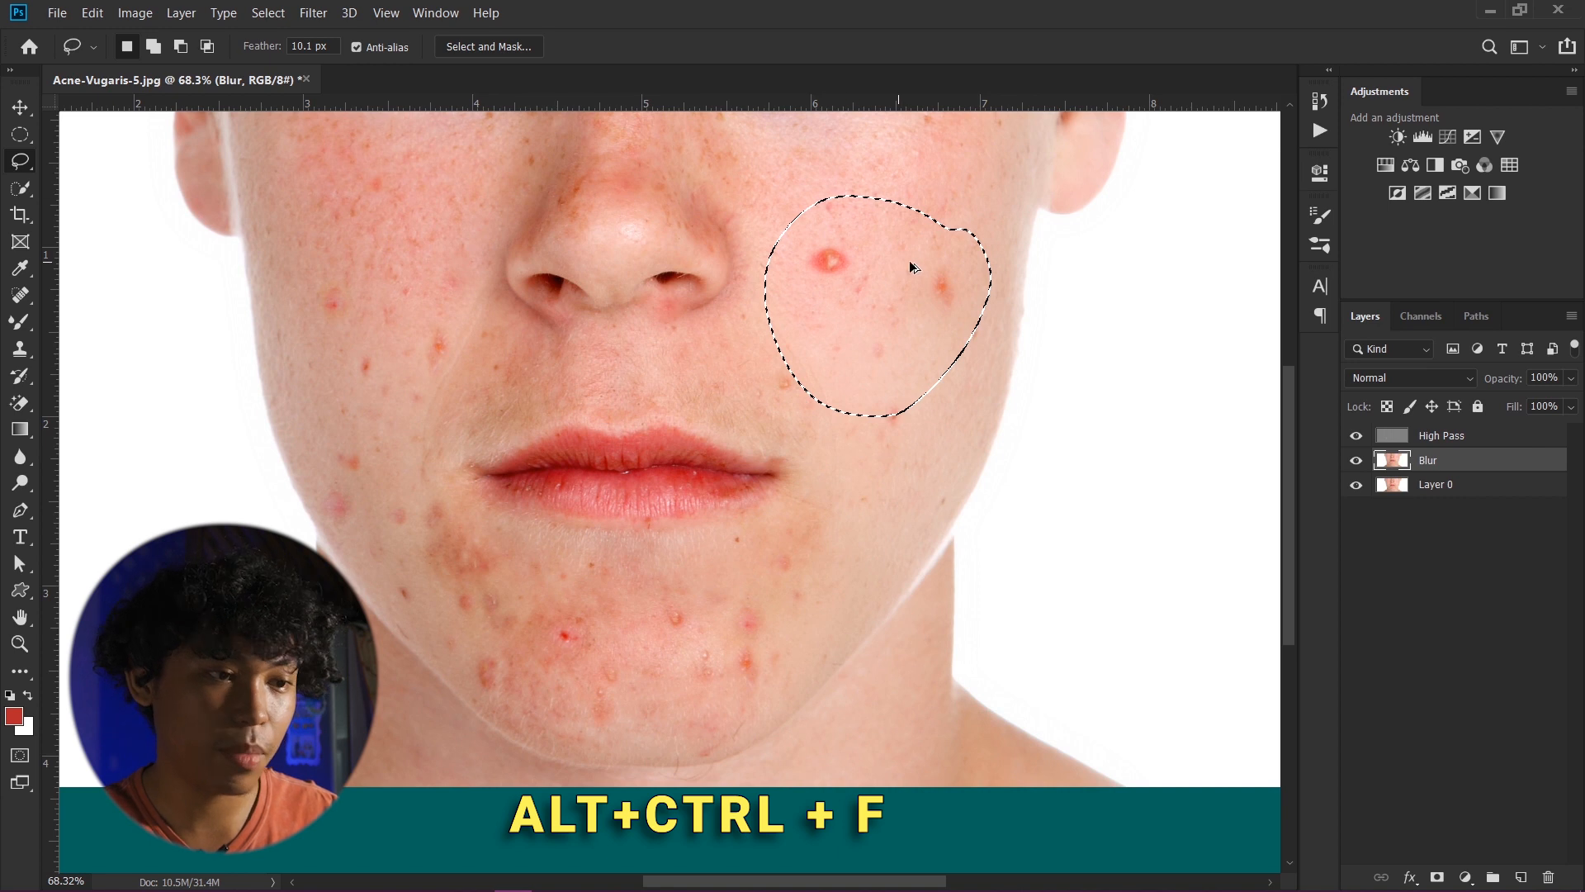
pyautogui.hotkey('ctrl', 'alt', 'f')
pyautogui.hotkey('ctrl', 'd')
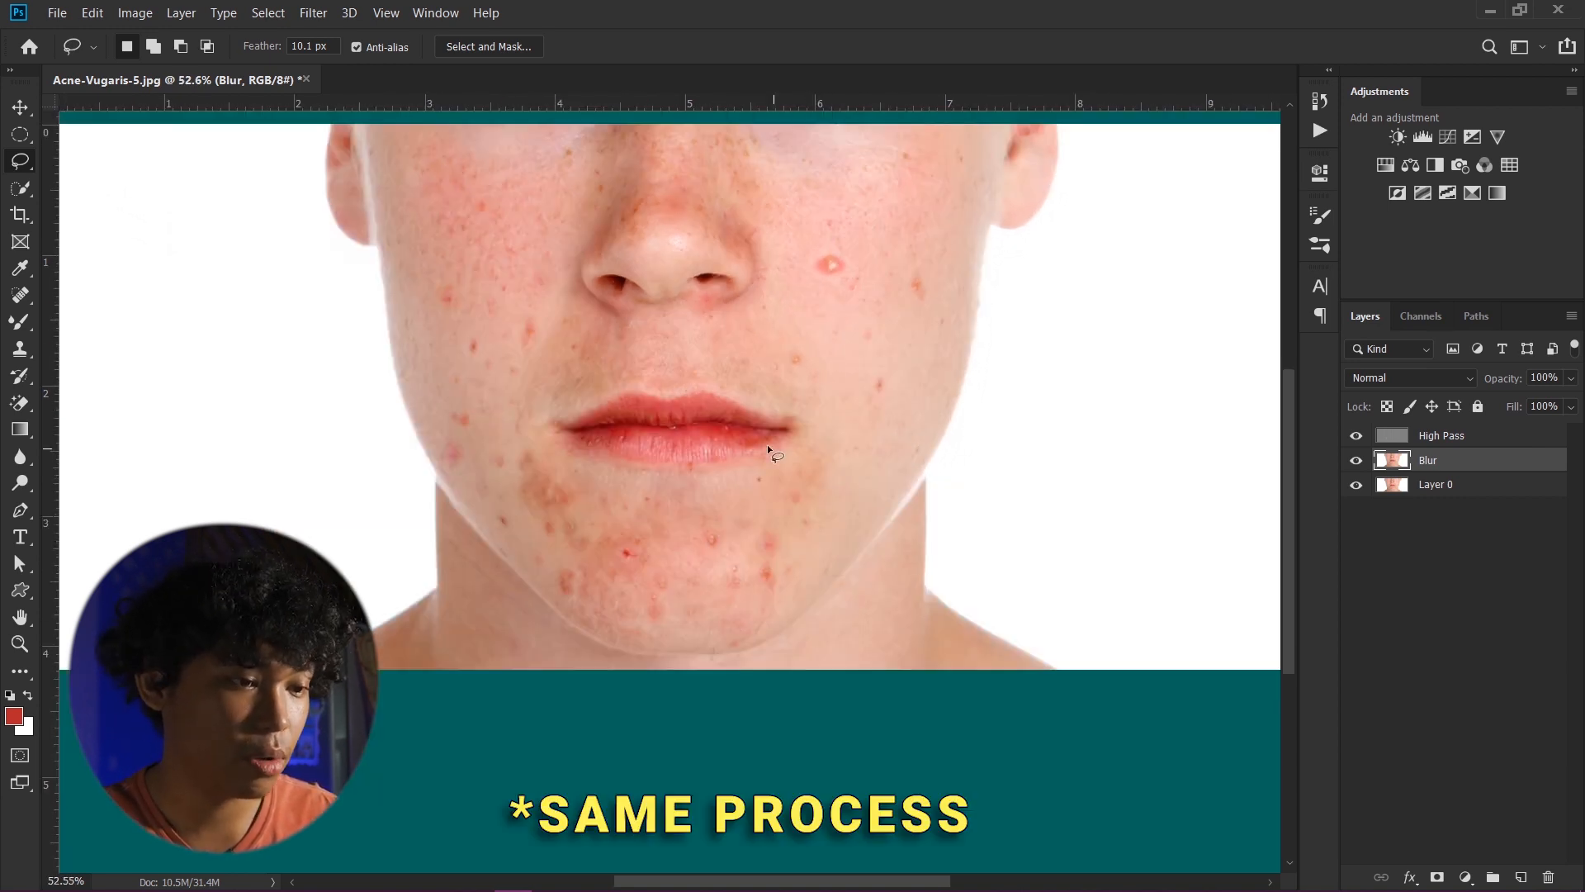
# - Lasso around the blemishes on the chin and apply a Gaussian Blur with a 78.4 pixel radius, then deselect
pyautogui.moveTo(808, 490)
pyautogui.mouseDown()
pyautogui.moveTo(573, 487)
pyautogui.moveTo(805, 492)
pyautogui.mouseUp()
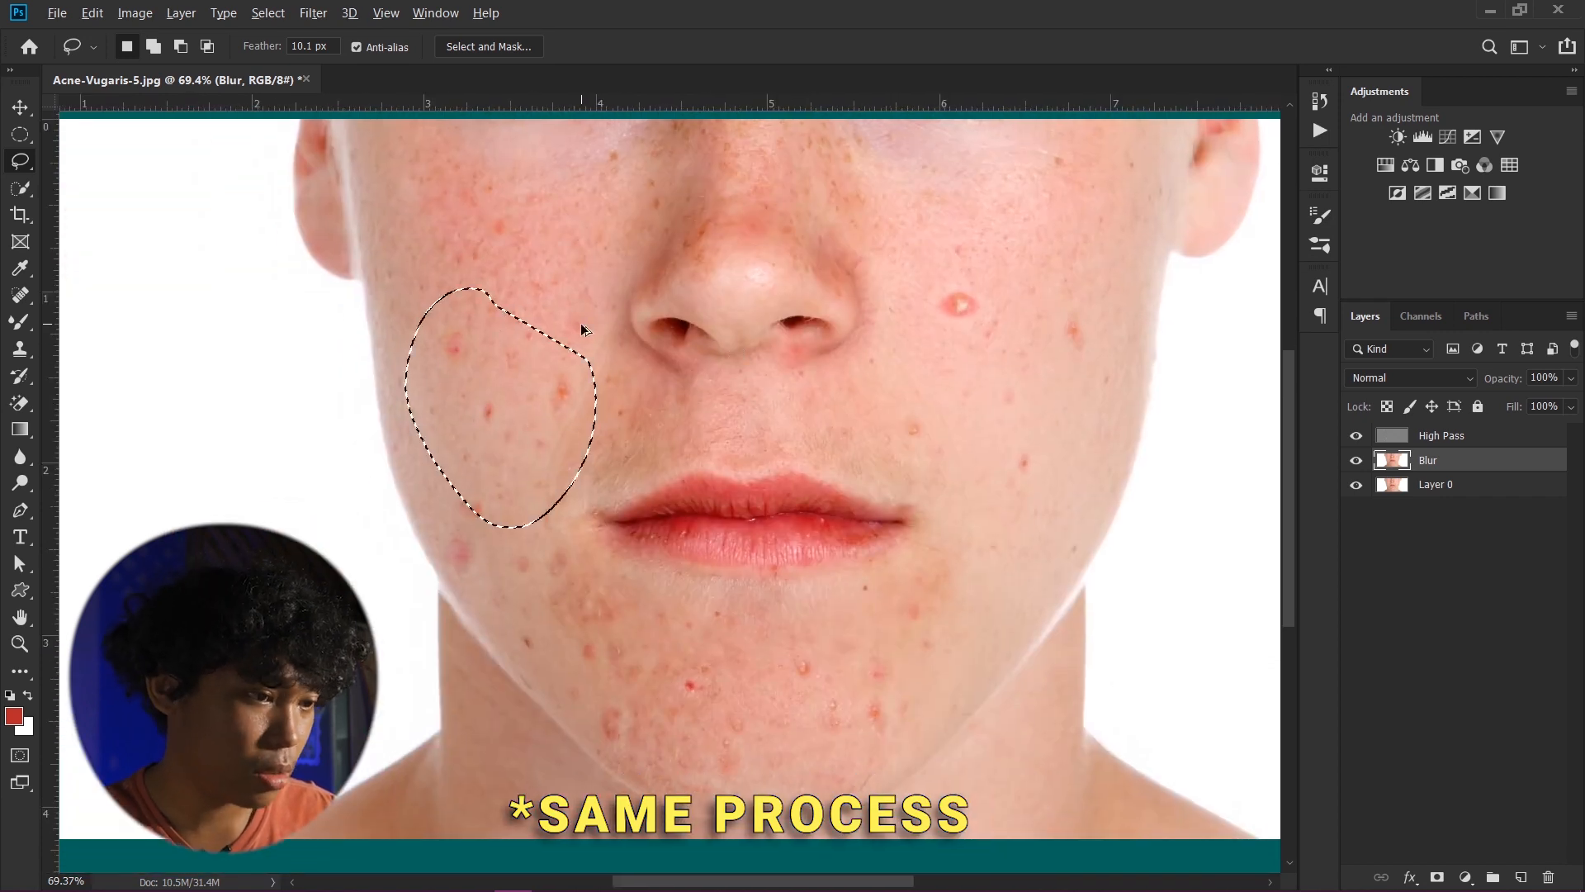
pyautogui.hotkey('ctrl', 'd')
pyautogui.scroll(-4, 506, 517)
pyautogui.scroll(5, 809, 493)
pyautogui.moveTo(580, 627); pyautogui.dragTo(689, 487)
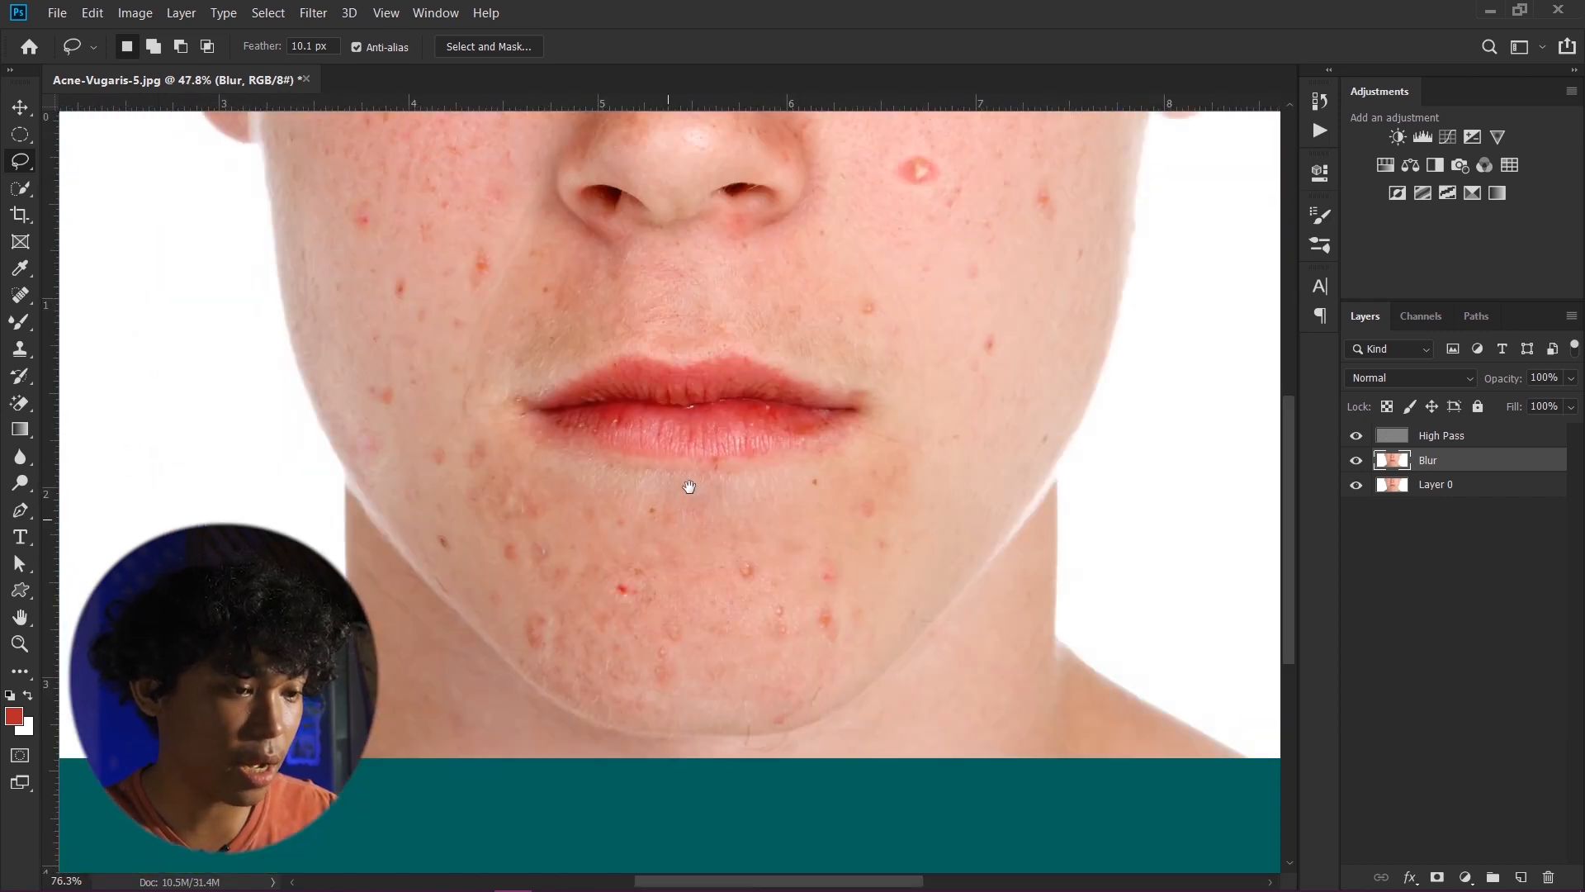
pyautogui.moveTo(819, 651); pyautogui.dragTo(822, 542)
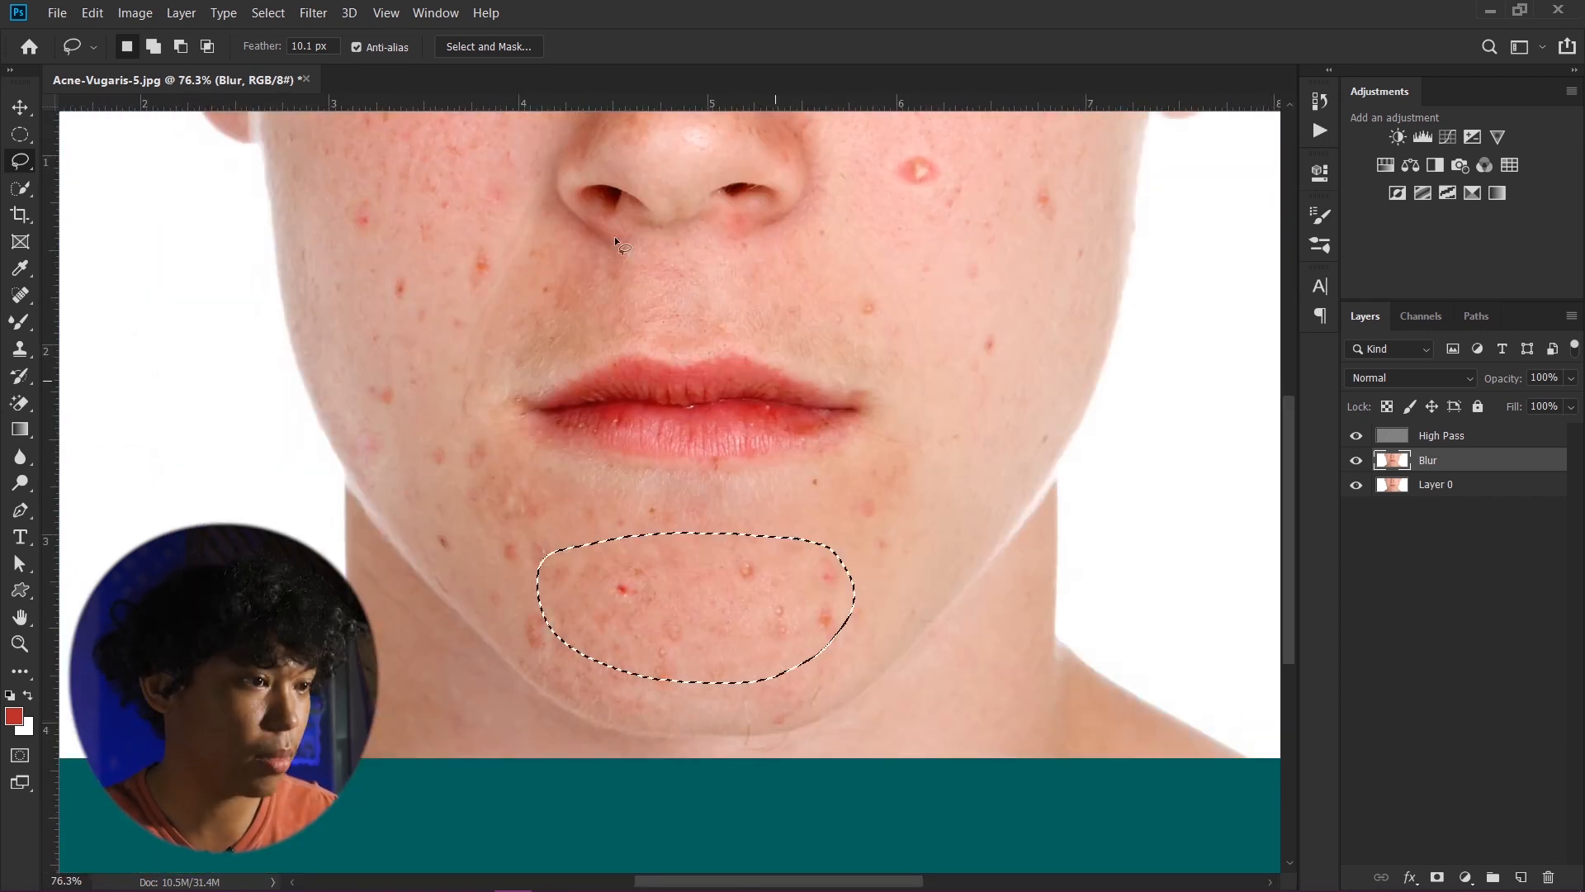
pyautogui.click(306, 13)
pyautogui.moveTo(326, 228)
pyautogui.click(637, 305)
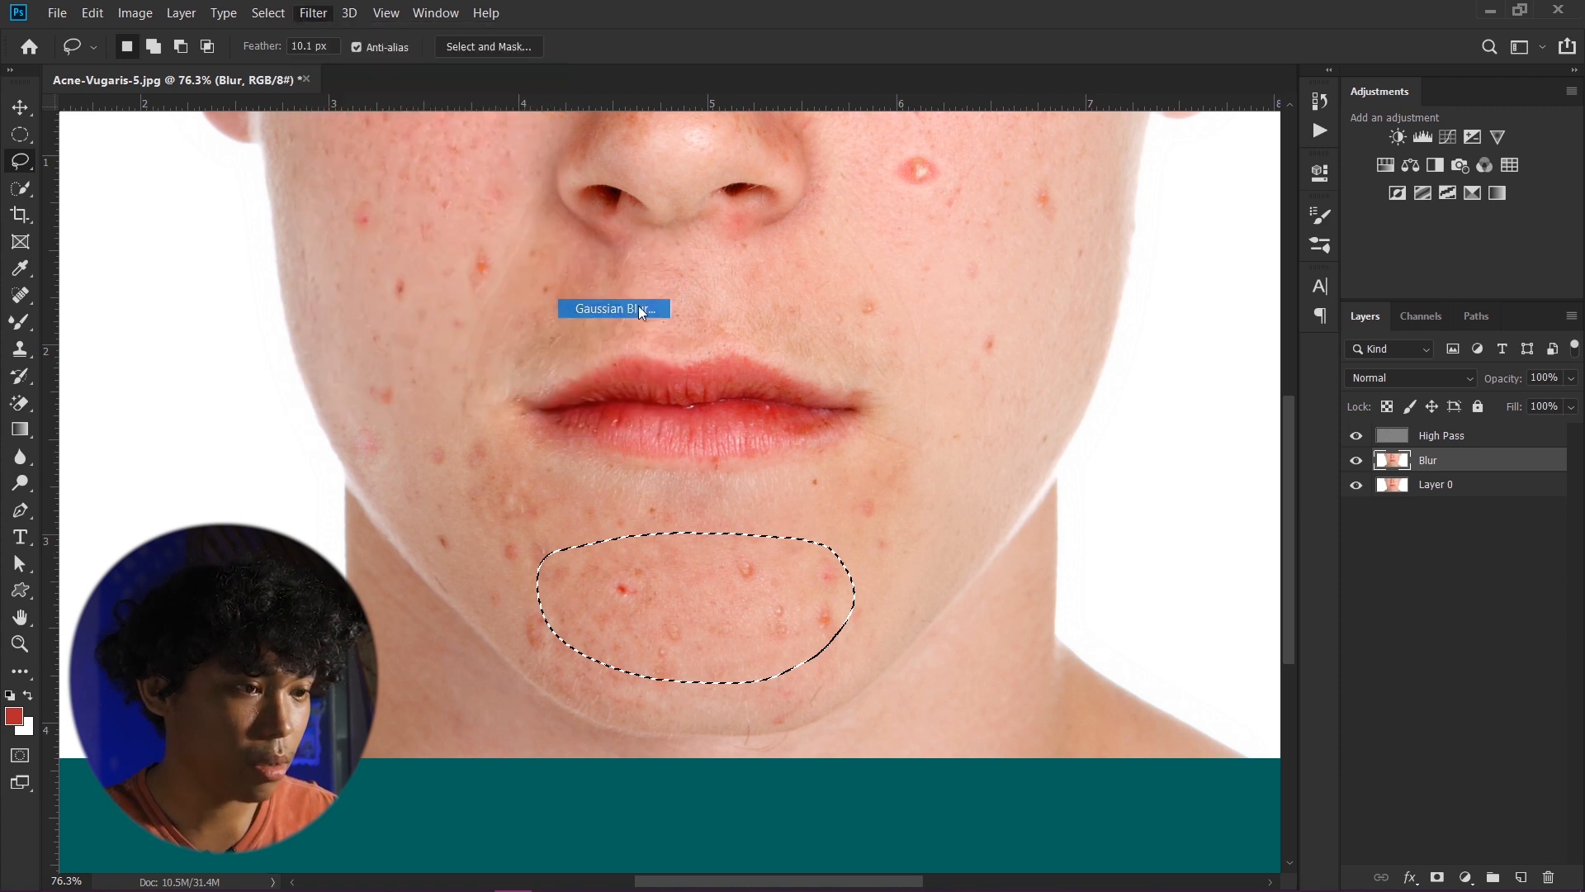
pyautogui.moveTo(1109, 393)
pyautogui.mouseDown()
pyautogui.moveTo(1139, 395)
pyautogui.moveTo(1077, 384)
pyautogui.moveTo(1148, 386)
pyautogui.moveTo(1125, 385)
pyautogui.mouseUp()
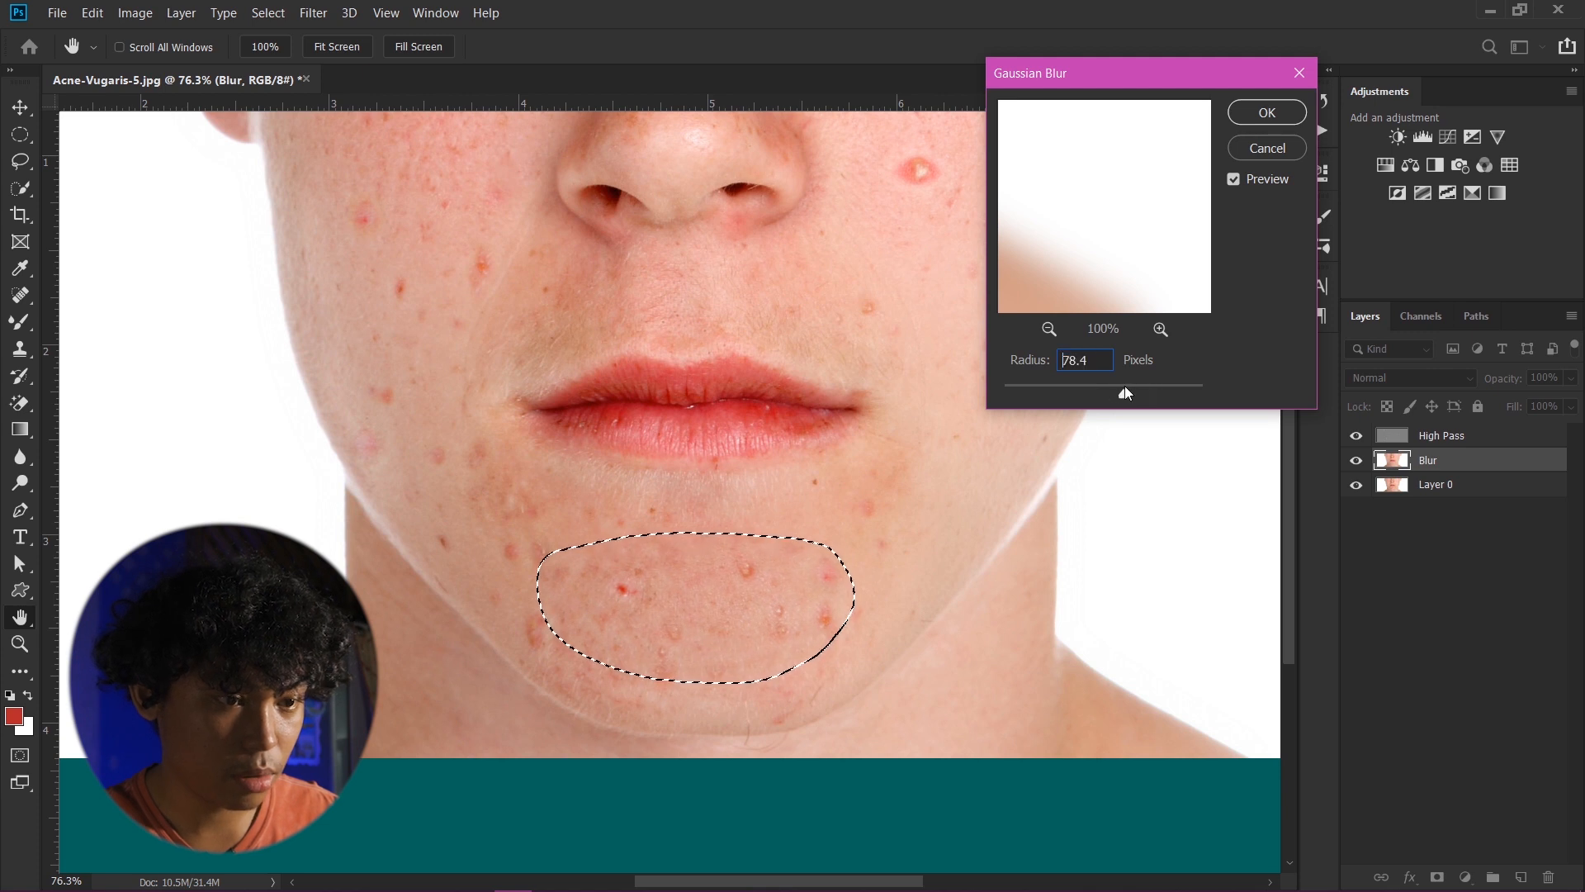
pyautogui.click(1267, 111)
pyautogui.hotkey('ctrl', 'd')
# - Lasso the blemishes on the outer right cheek, reapply the Gaussian Blur, and deselect
pyautogui.moveTo(687, 331); pyautogui.dragTo(697, 443)
pyautogui.moveTo(1030, 246)
pyautogui.mouseDown()
pyautogui.moveTo(1040, 287)
pyautogui.moveTo(966, 295)
pyautogui.mouseUp()
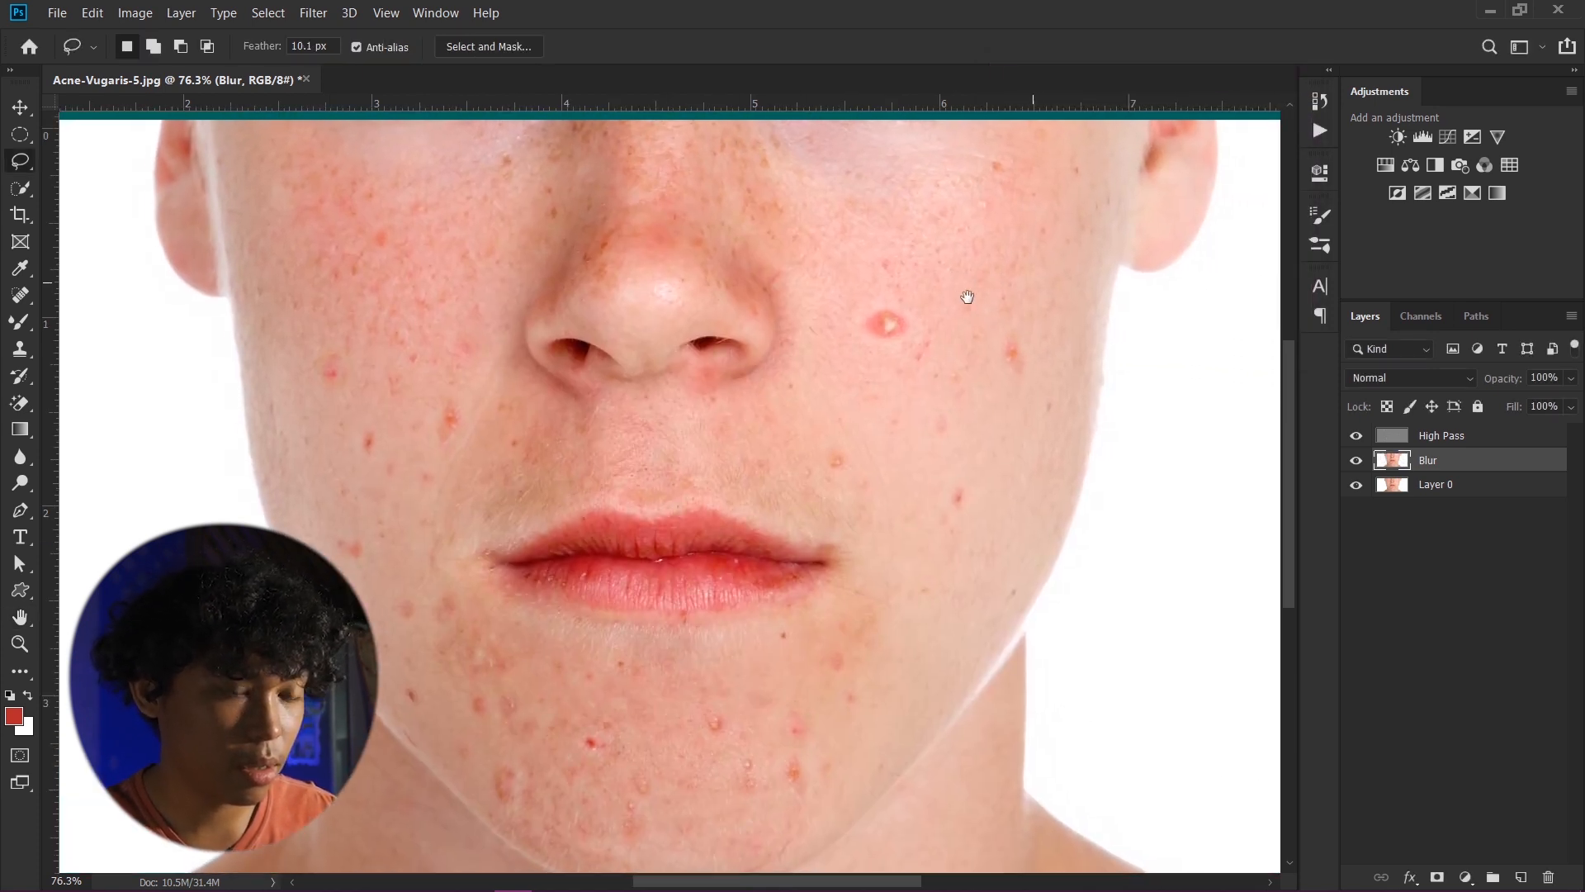
pyautogui.moveTo(1000, 405); pyautogui.dragTo(993, 348)
pyautogui.hotkey('ctrl', 'alt', 'f')
pyautogui.hotkey('ctrl', 'd')
# - Lasso the blemishes on the lower left cheek, reapply the Gaussian Blur, and deselect
pyautogui.moveTo(411, 300); pyautogui.dragTo(513, 273)
pyautogui.moveTo(491, 457)
pyautogui.mouseDown()
pyautogui.moveTo(523, 343)
pyautogui.moveTo(571, 521)
pyautogui.mouseUp()
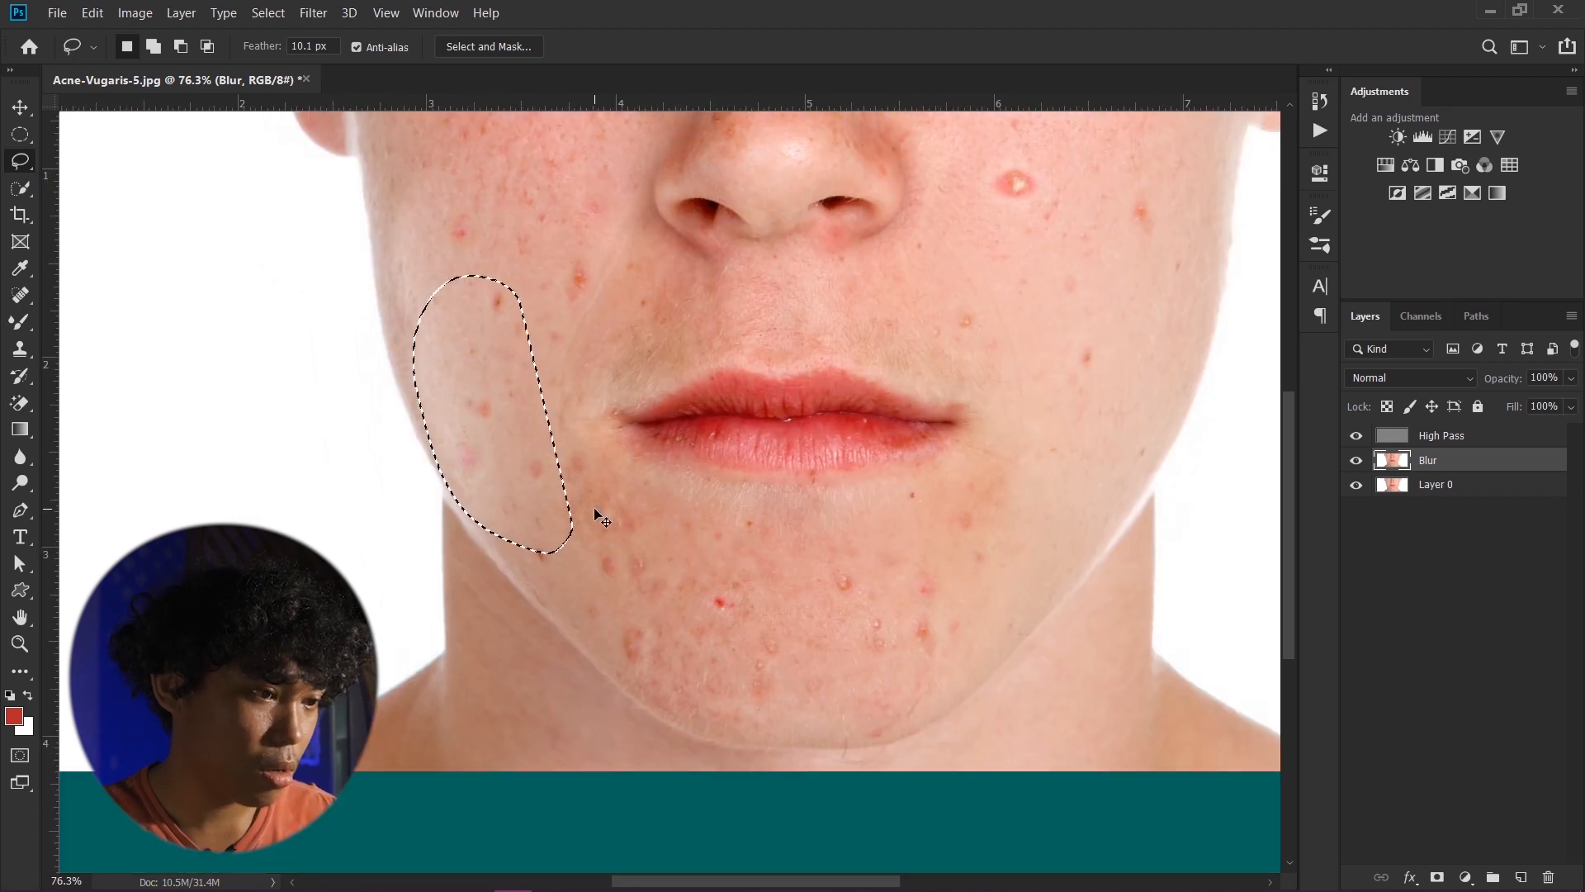
pyautogui.hotkey('ctrl', 'alt', 'f')
pyautogui.hotkey('ctrl', 'd')
# - Set the Lasso tool's feather to 10 px
pyautogui.scroll(-2, 566, 408)
pyautogui.moveTo(527, 261); pyautogui.dragTo(538, 339)
pyautogui.moveTo(593, 181); pyautogui.dragTo(613, 350)
pyautogui.click(336, 49)
pyautogui.press('BackSpace')
pyautogui.press('BackSpace')
pyautogui.press('BackSpace')
pyautogui.press('BackSpace')
pyautogui.press('BackSpace')
pyautogui.press('BackSpace')
pyautogui.press('BackSpace')
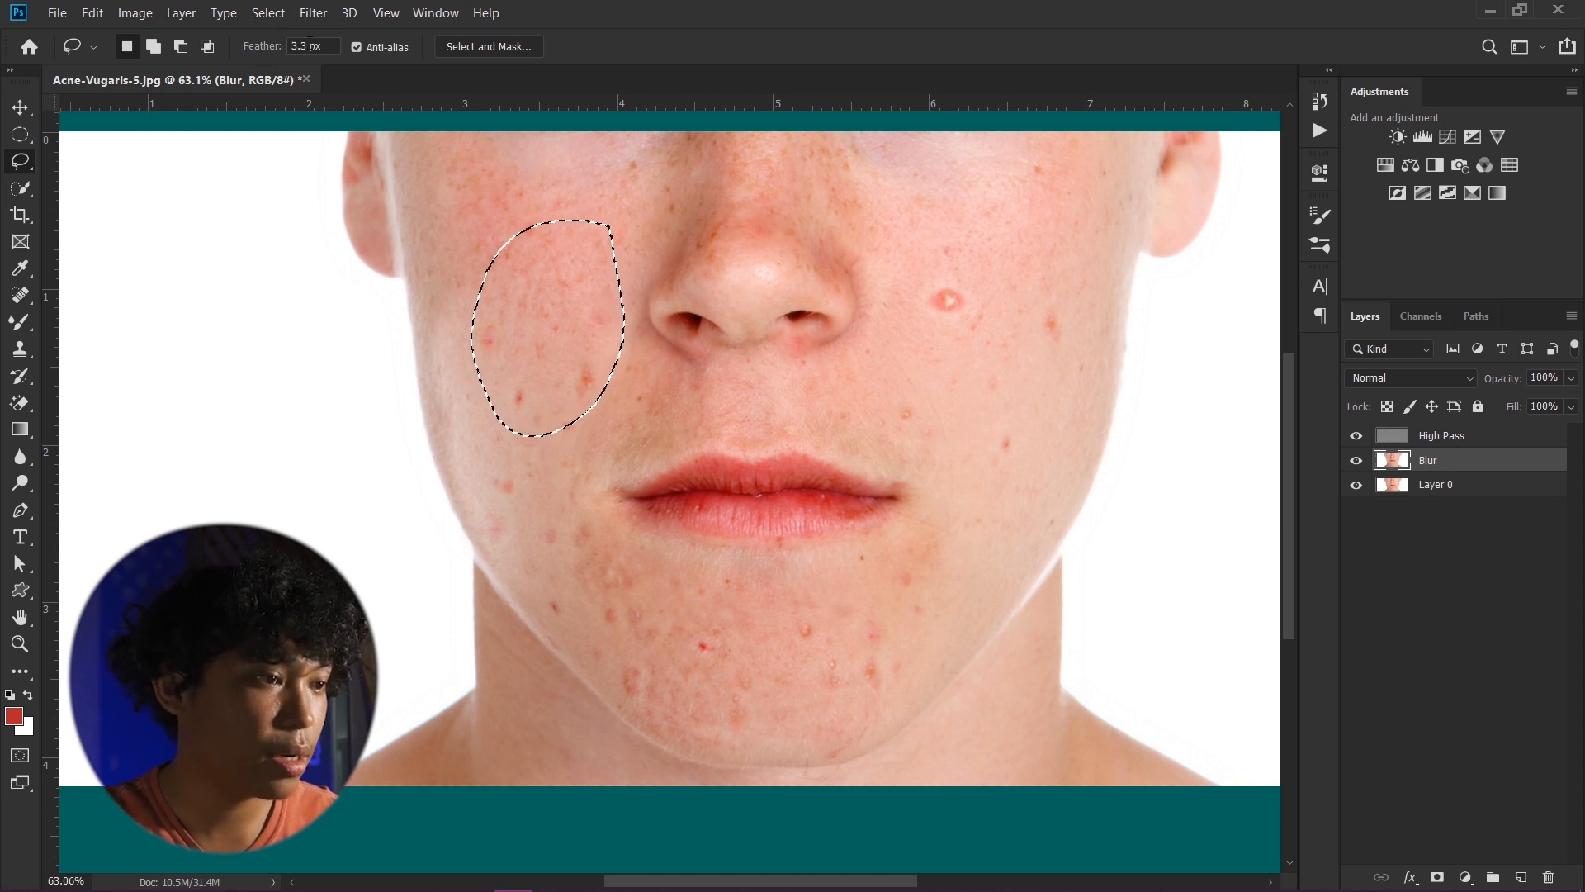
pyautogui.click(321, 47)
pyautogui.moveTo(315, 46); pyautogui.dragTo(183, 47)
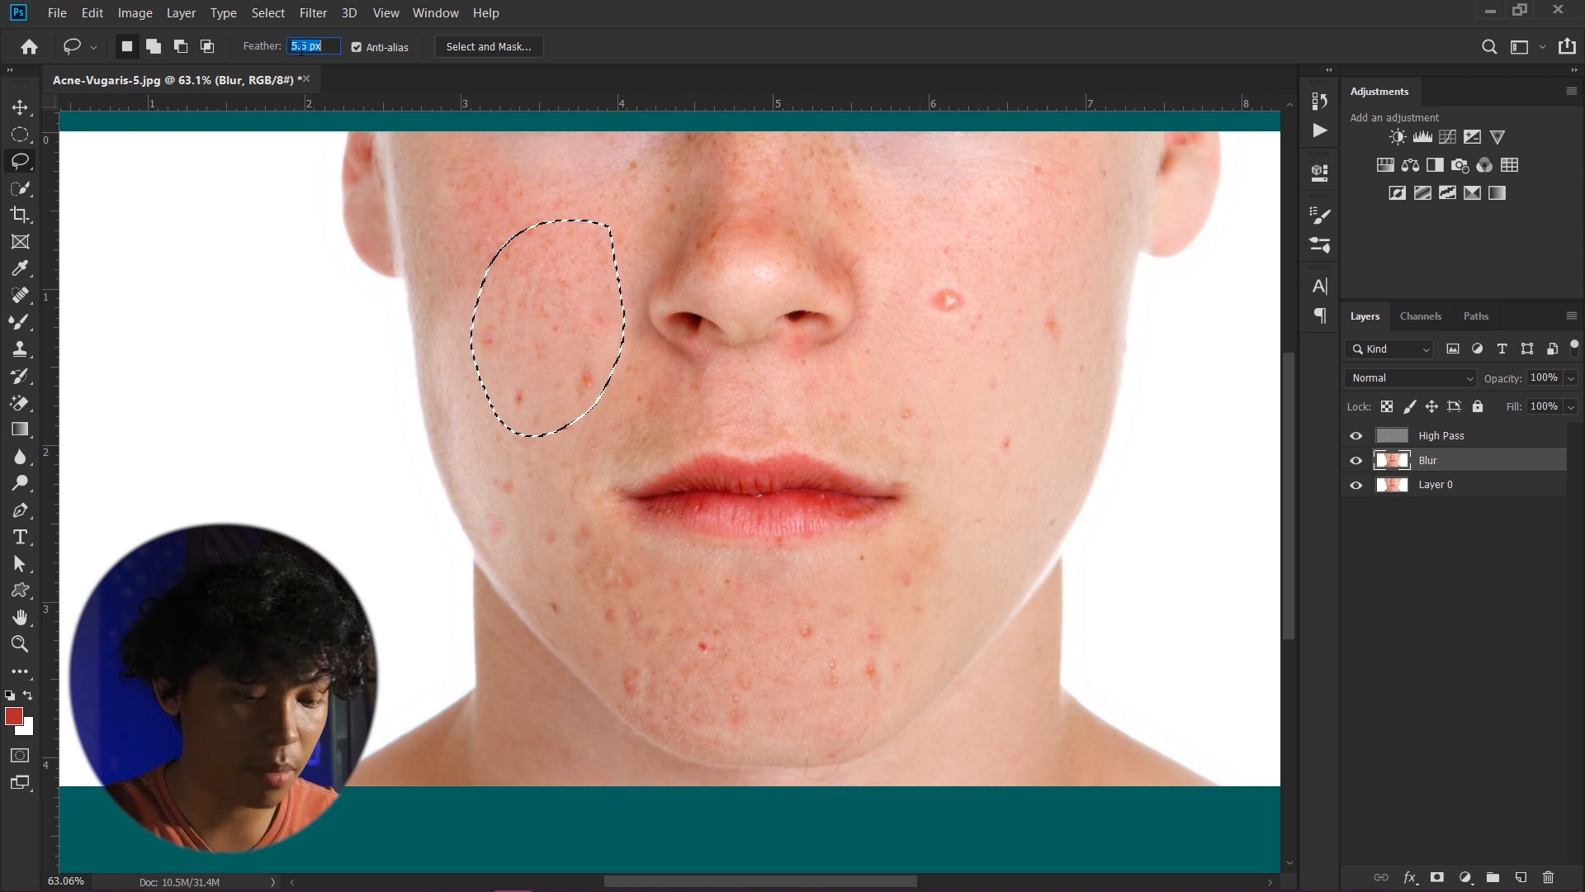
pyautogui.write('10')
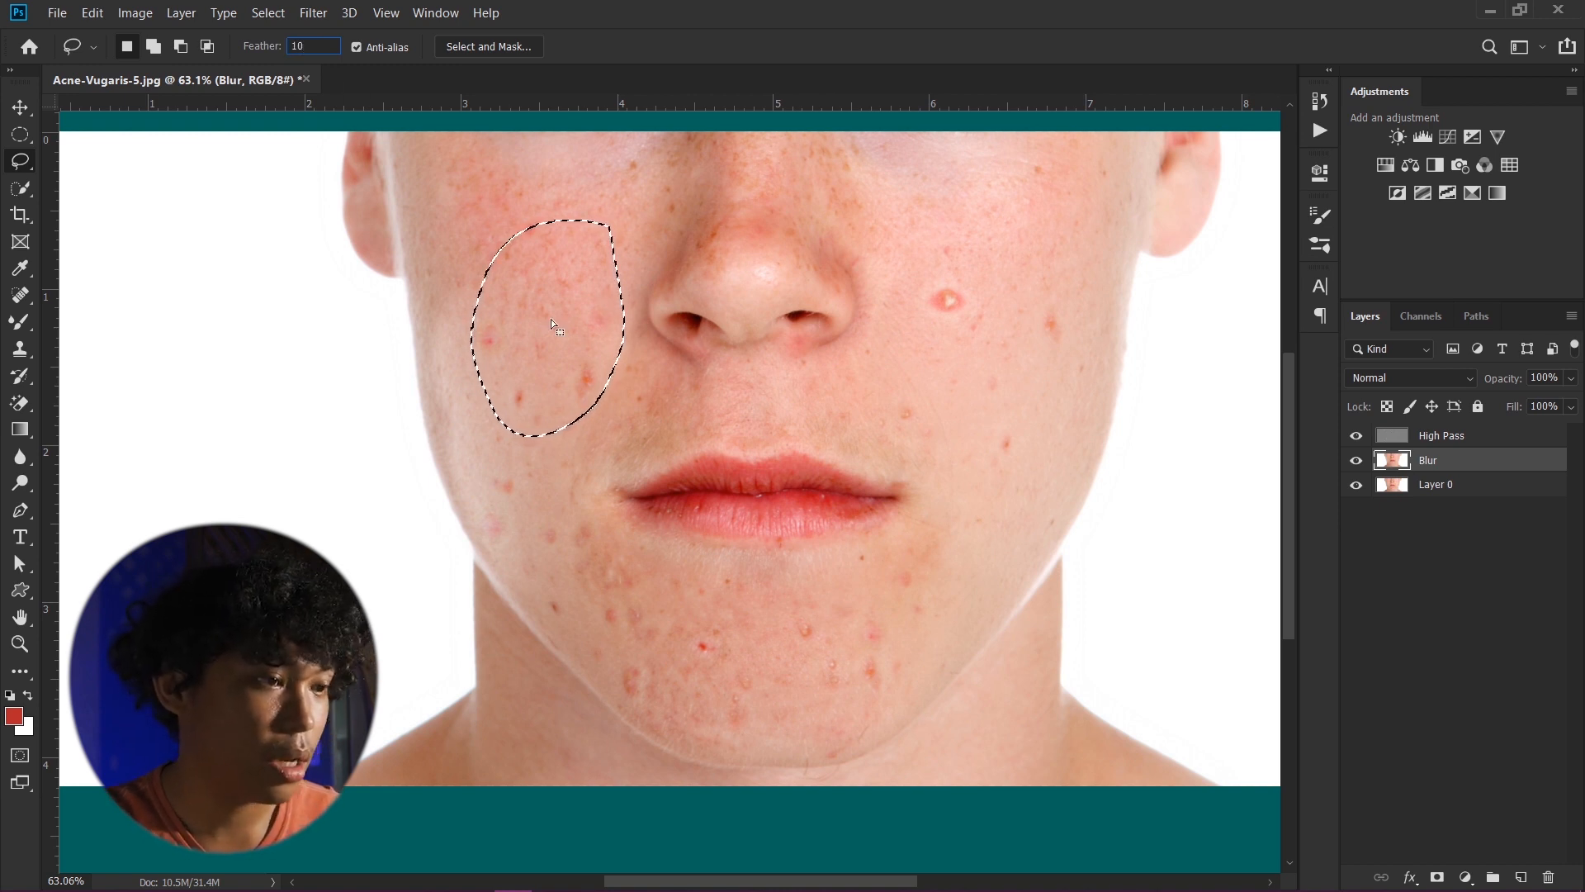
pyautogui.click(560, 316)
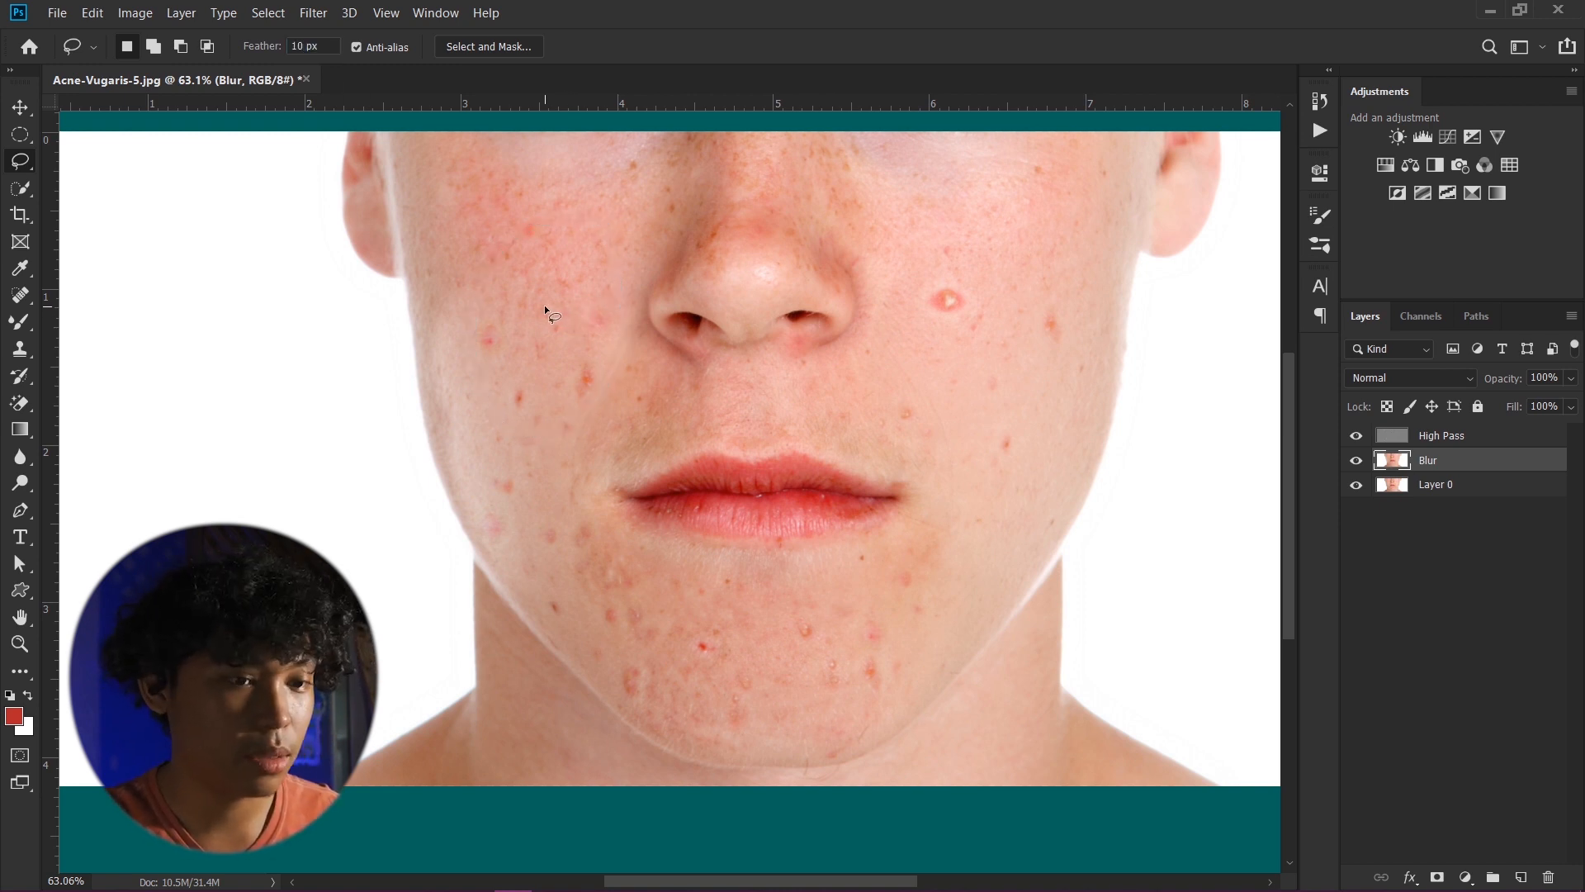
# - Lasso around the raised bump on the right cheek and apply a Gaussian Blur to it
pyautogui.moveTo(560, 194)
pyautogui.mouseDown()
pyautogui.moveTo(452, 389)
pyautogui.moveTo(615, 347)
pyautogui.mouseUp()
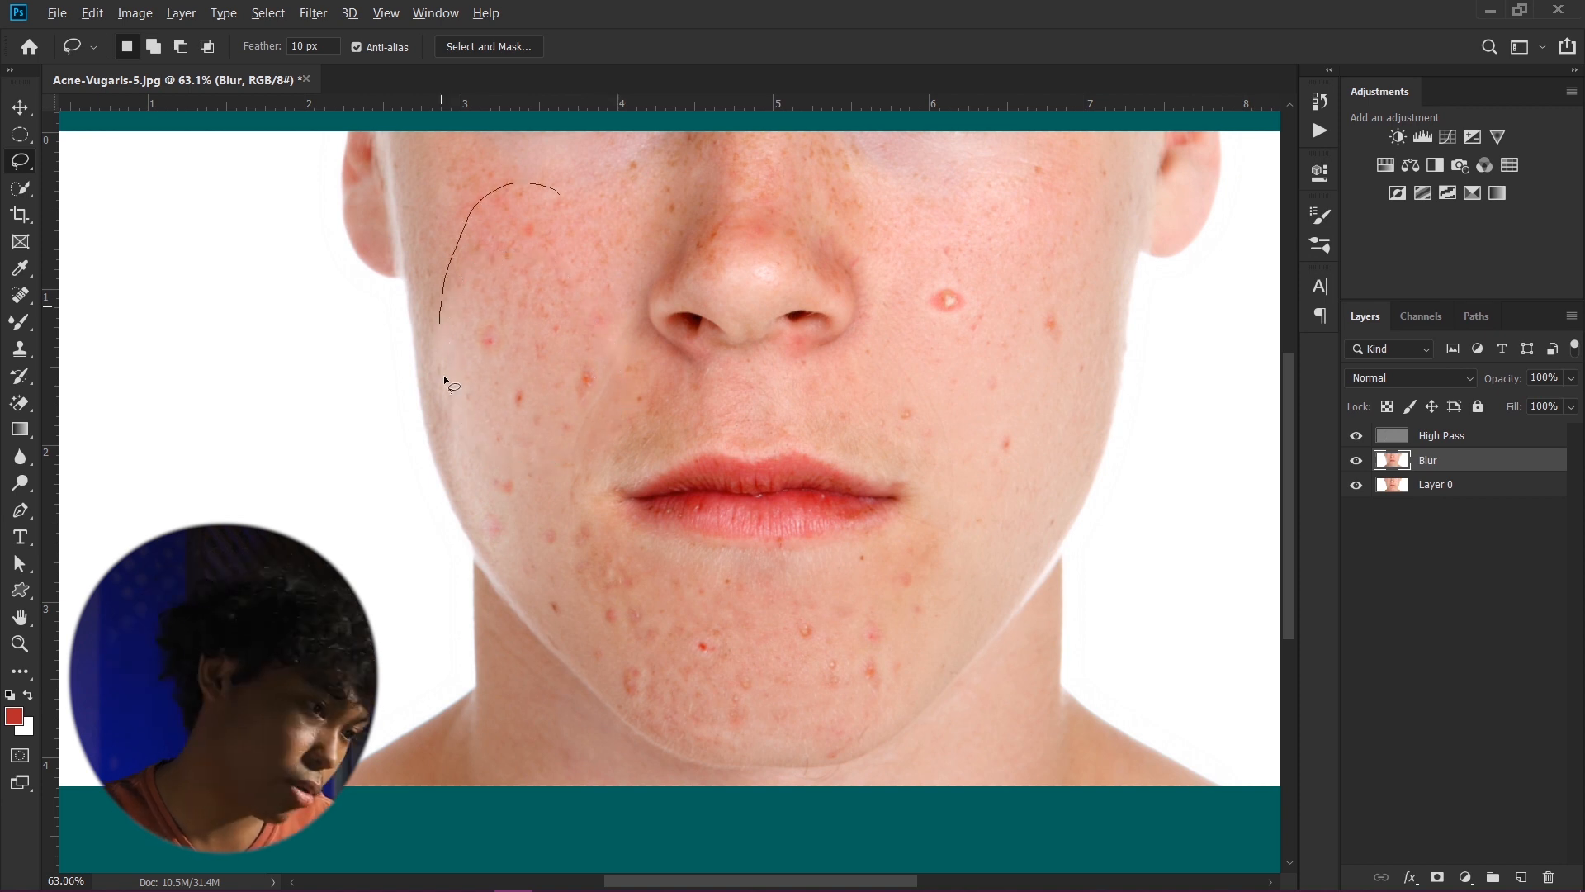
pyautogui.moveTo(453, 385); pyautogui.dragTo(512, 413)
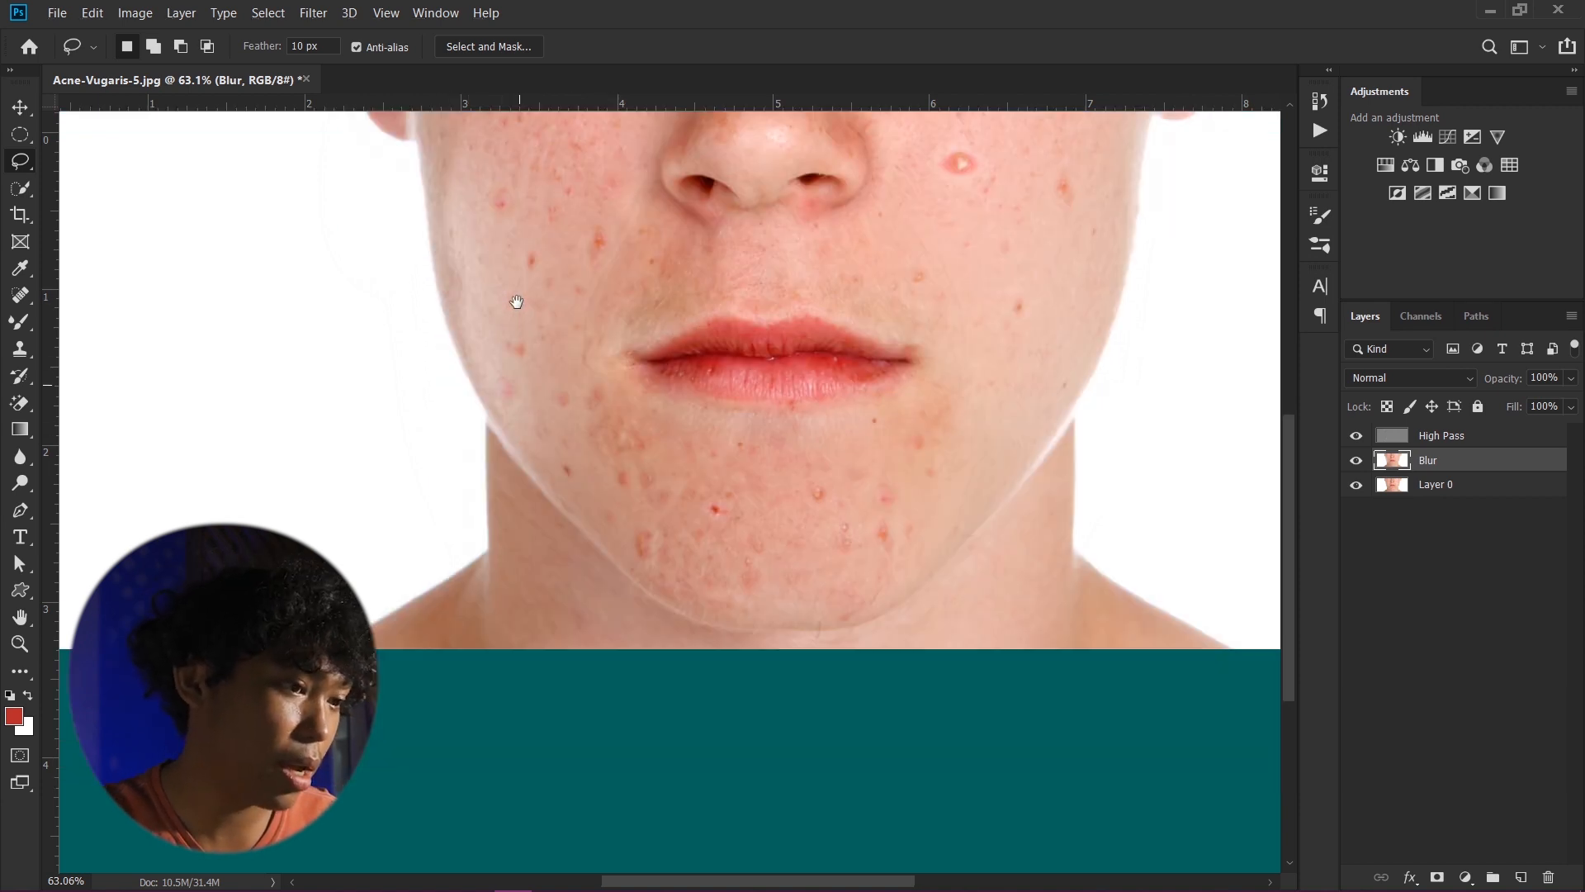
pyautogui.scroll(-1, 520, 233)
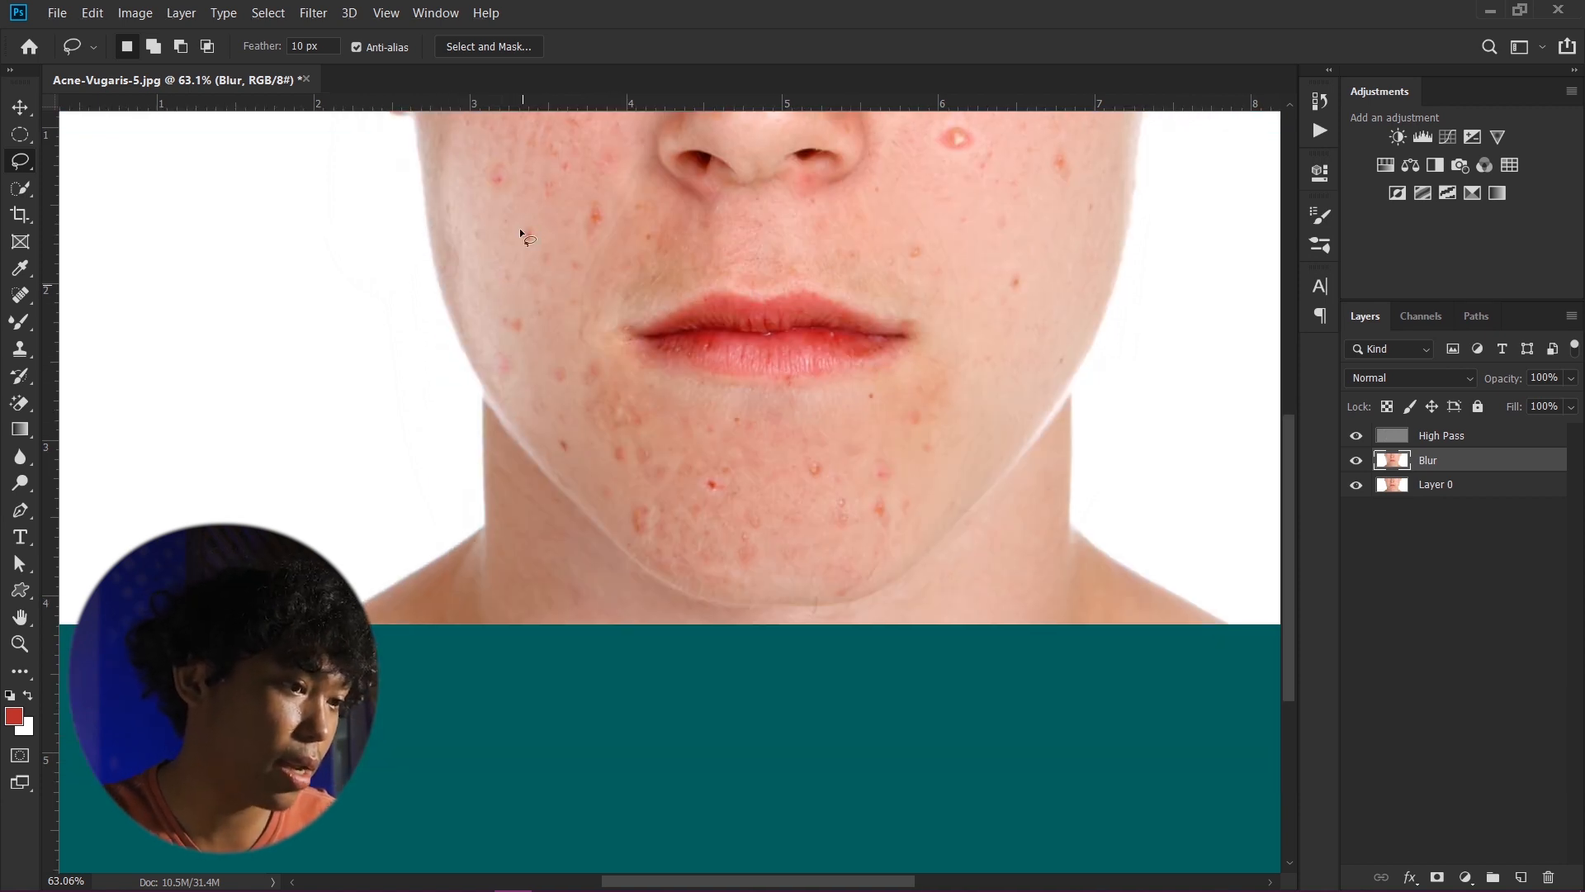
pyautogui.moveTo(643, 460); pyautogui.dragTo(654, 454)
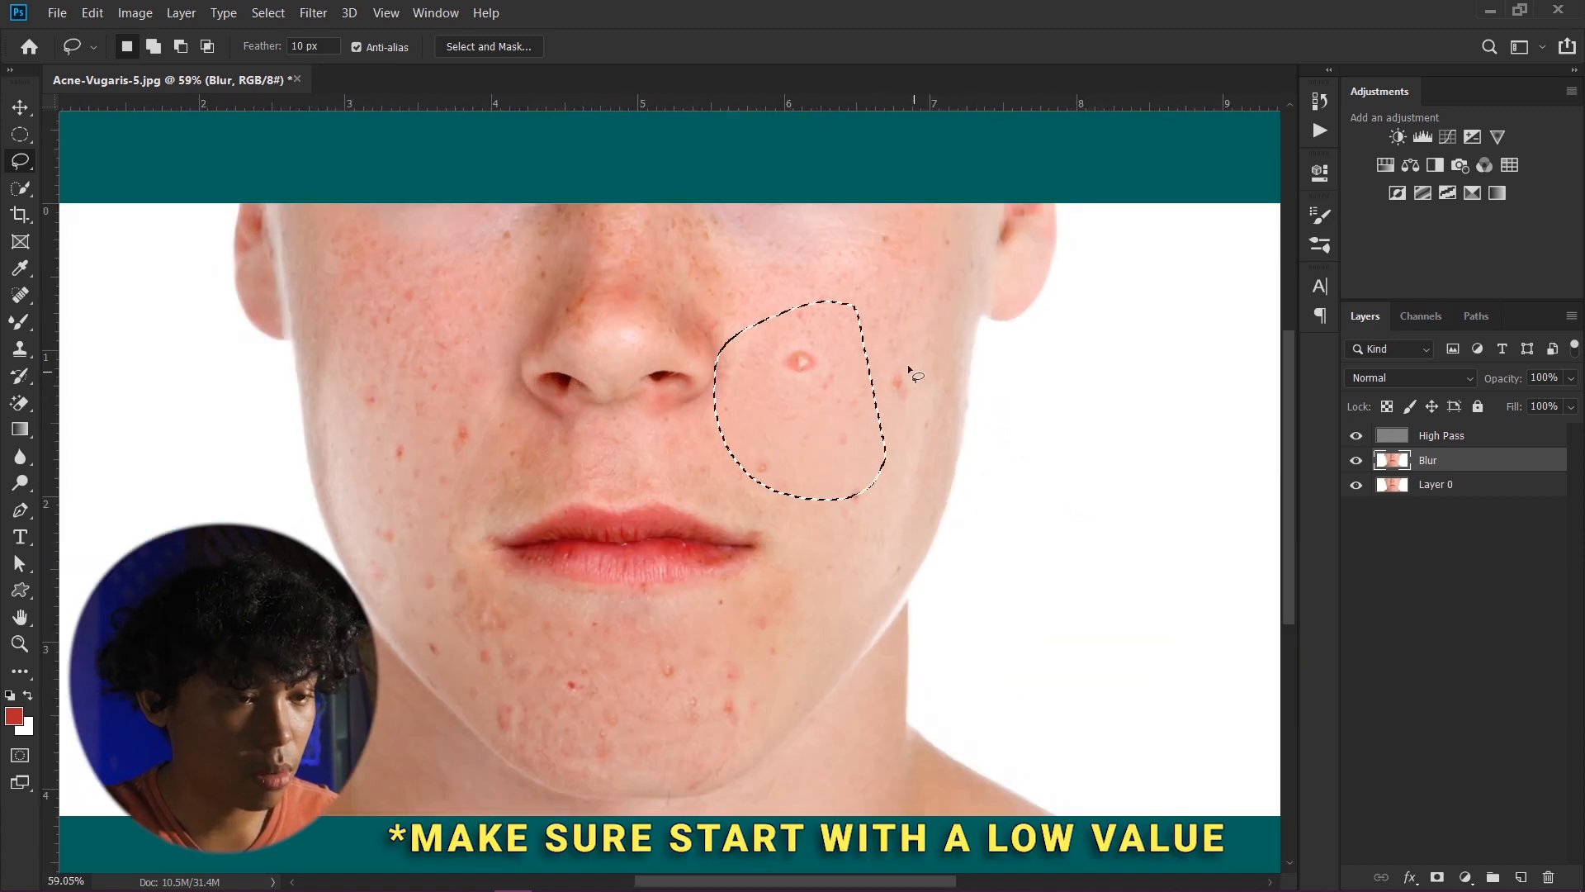
pyautogui.click(313, 13)
pyautogui.moveTo(347, 230)
pyautogui.click(652, 301)
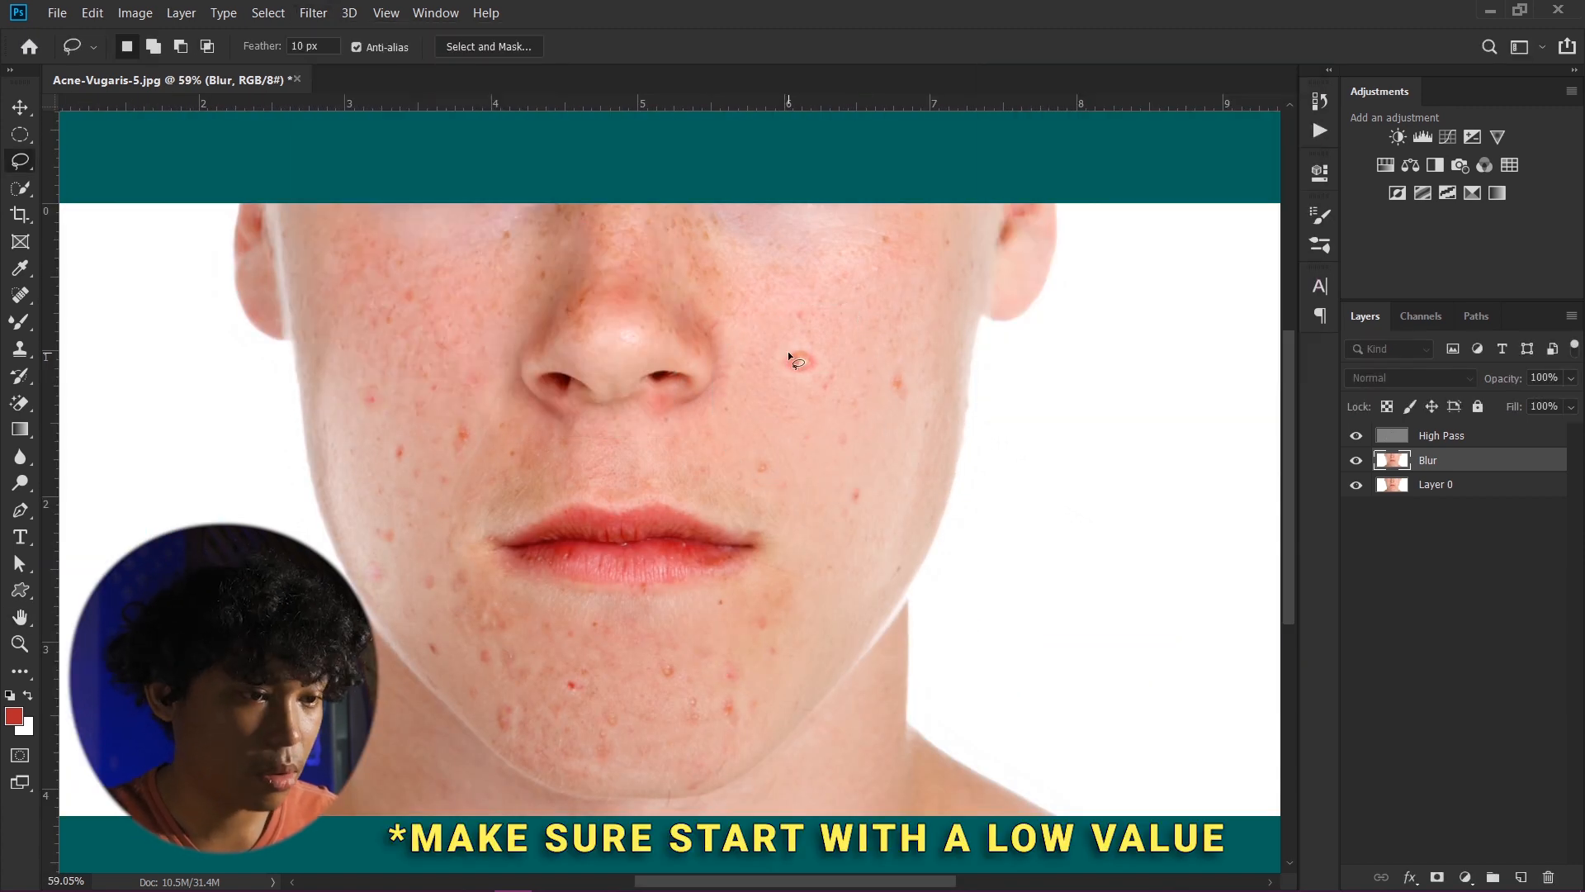
# - Lasso the upper left cheek and apply a Gaussian Blur with a 52.4 pixel radius
pyautogui.scroll(-2, 670, 463)
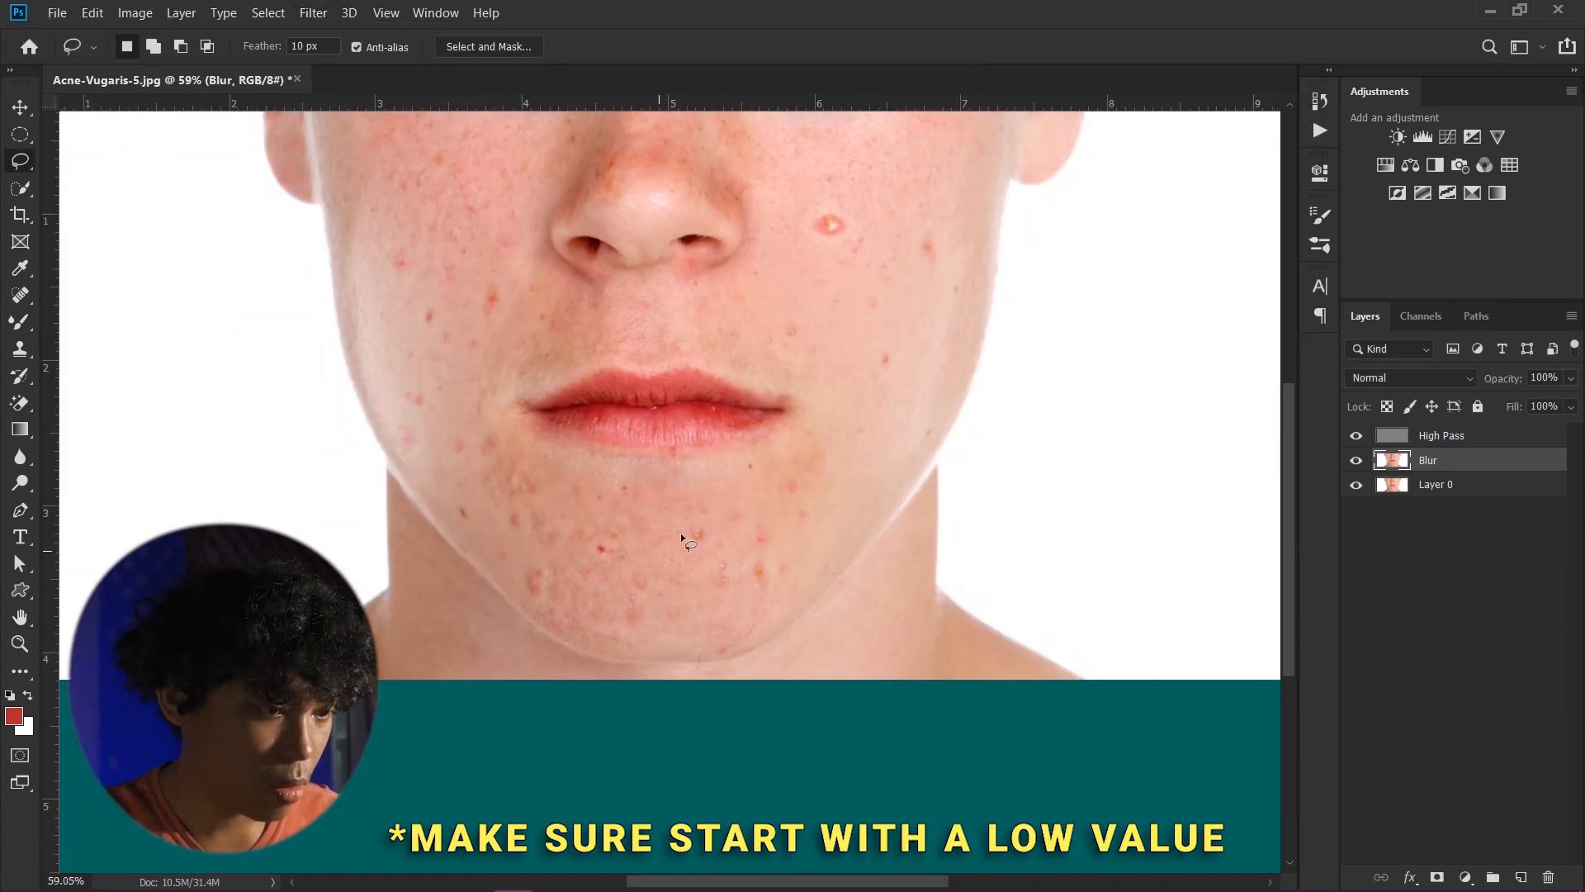
pyautogui.moveTo(460, 485); pyautogui.dragTo(672, 658)
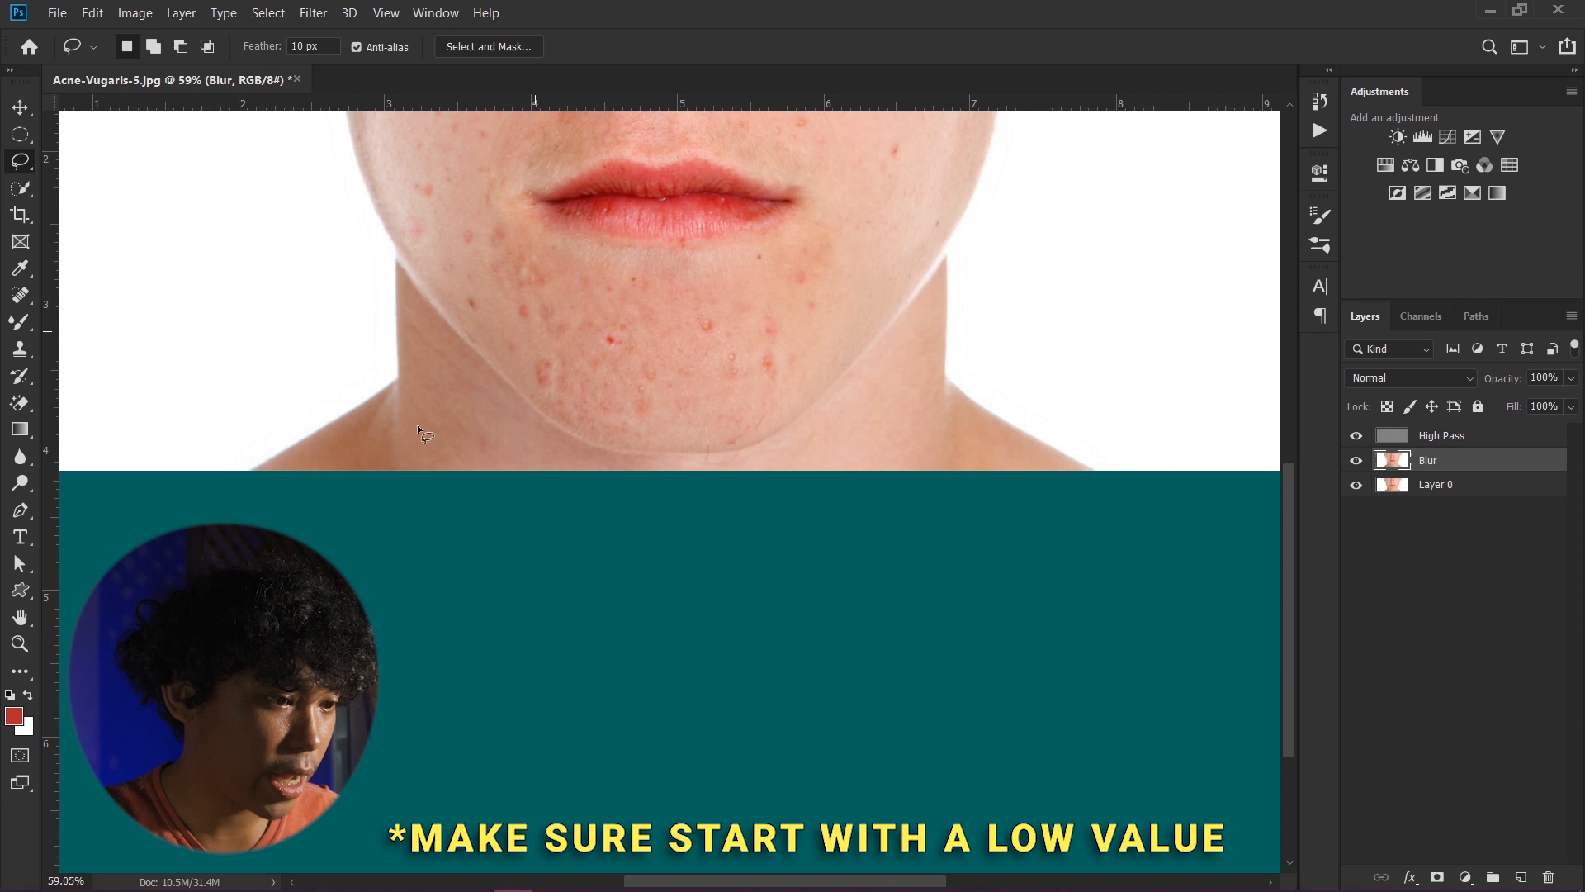
pyautogui.moveTo(418, 429)
pyautogui.mouseDown()
pyautogui.moveTo(530, 429)
pyautogui.moveTo(479, 462)
pyautogui.mouseUp()
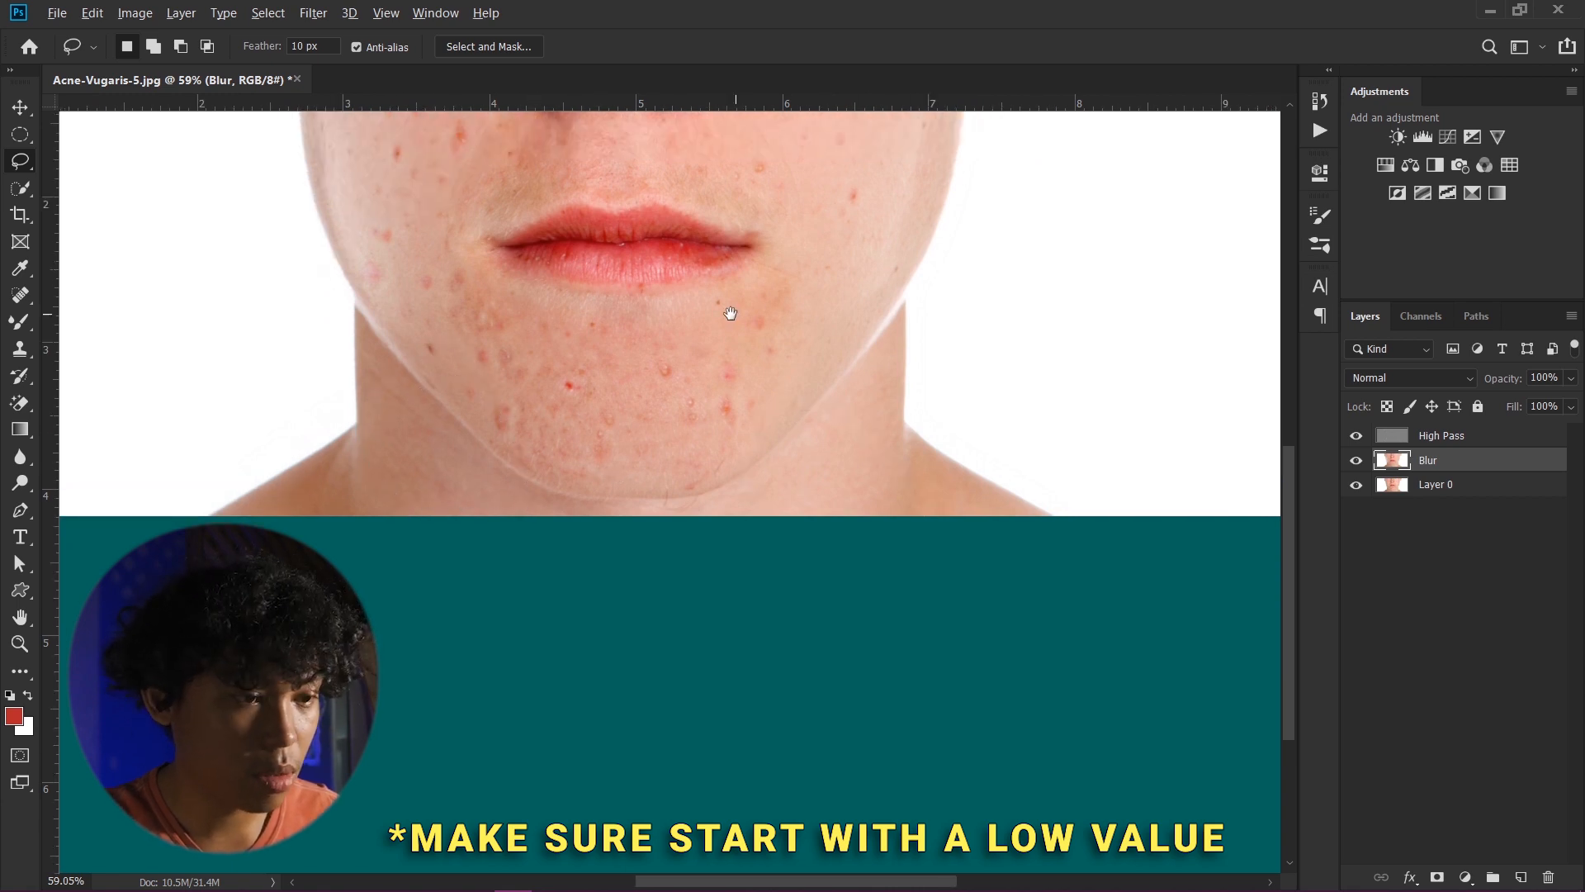
pyautogui.scroll(3, 412, 363)
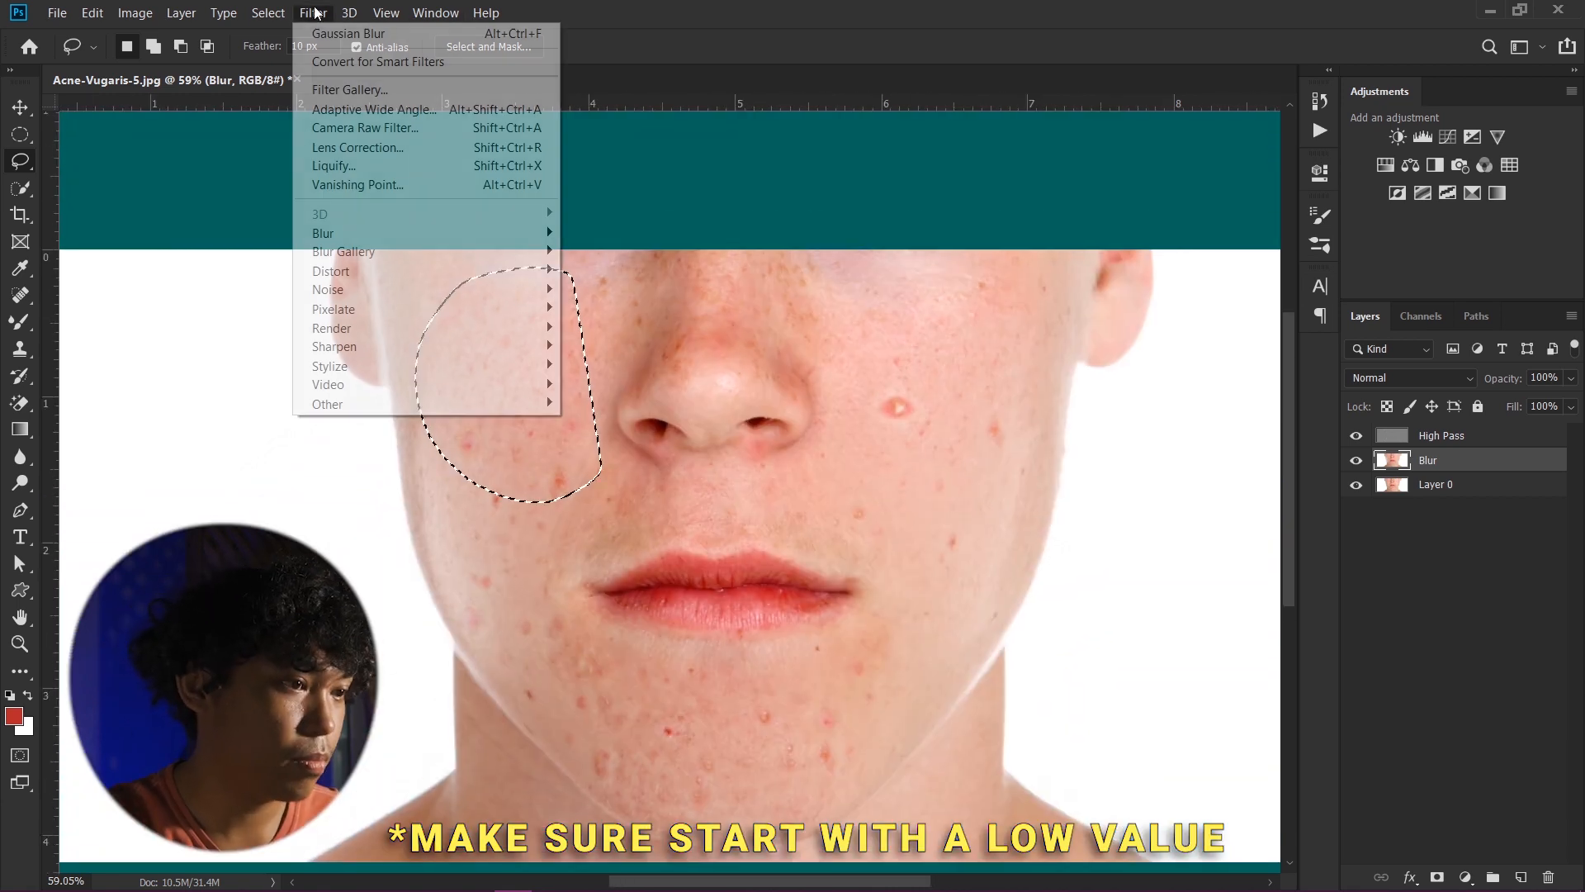
pyautogui.click(653, 301)
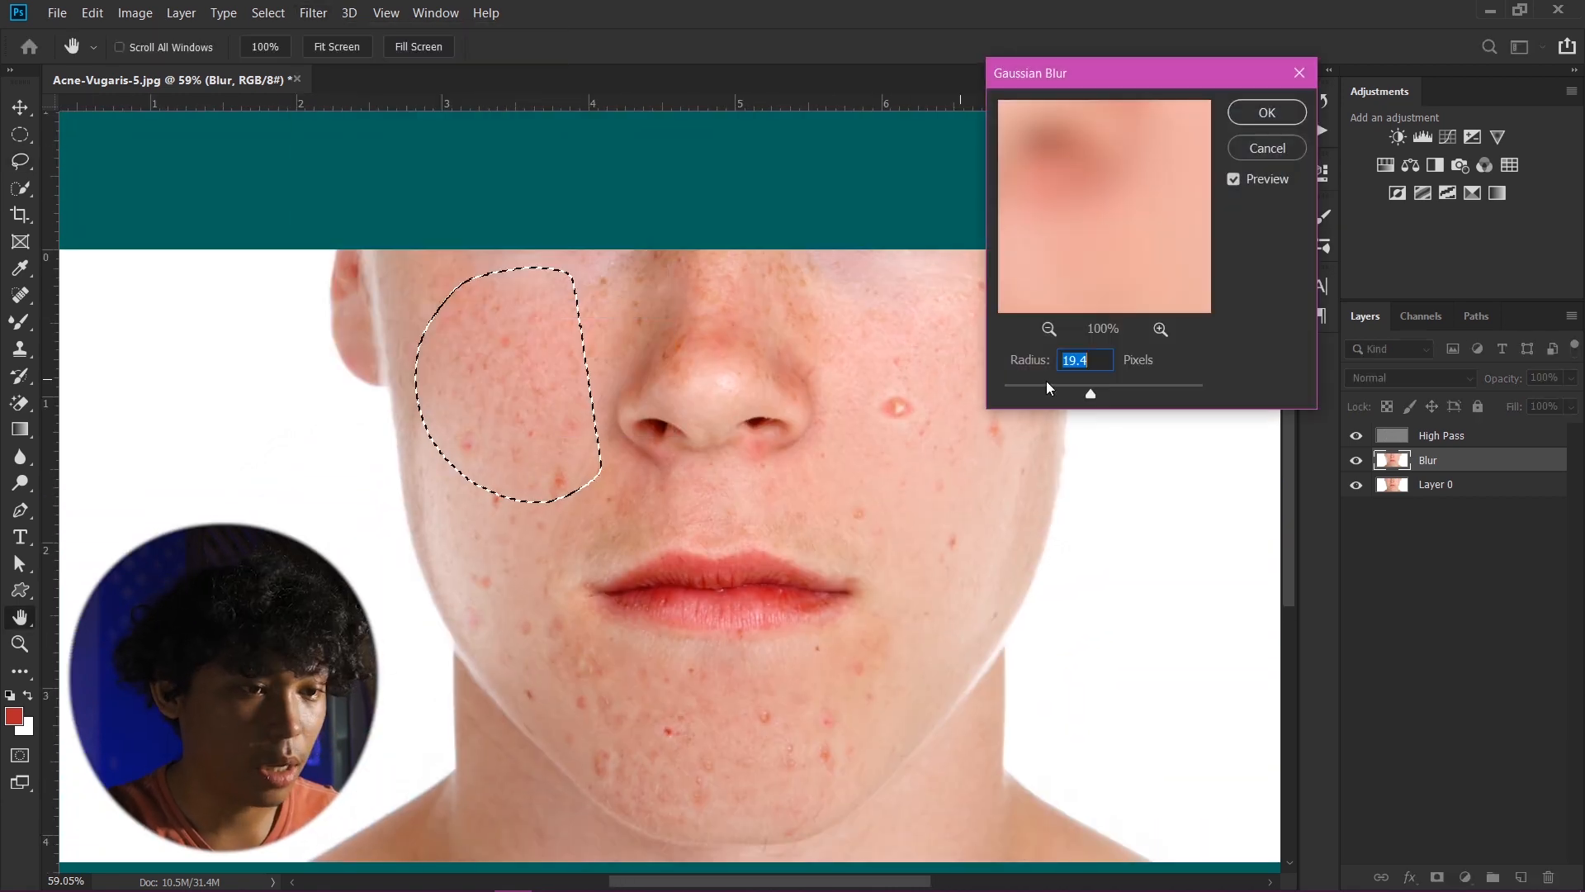
pyautogui.click(1138, 386)
pyautogui.moveTo(1120, 385); pyautogui.dragTo(1113, 388)
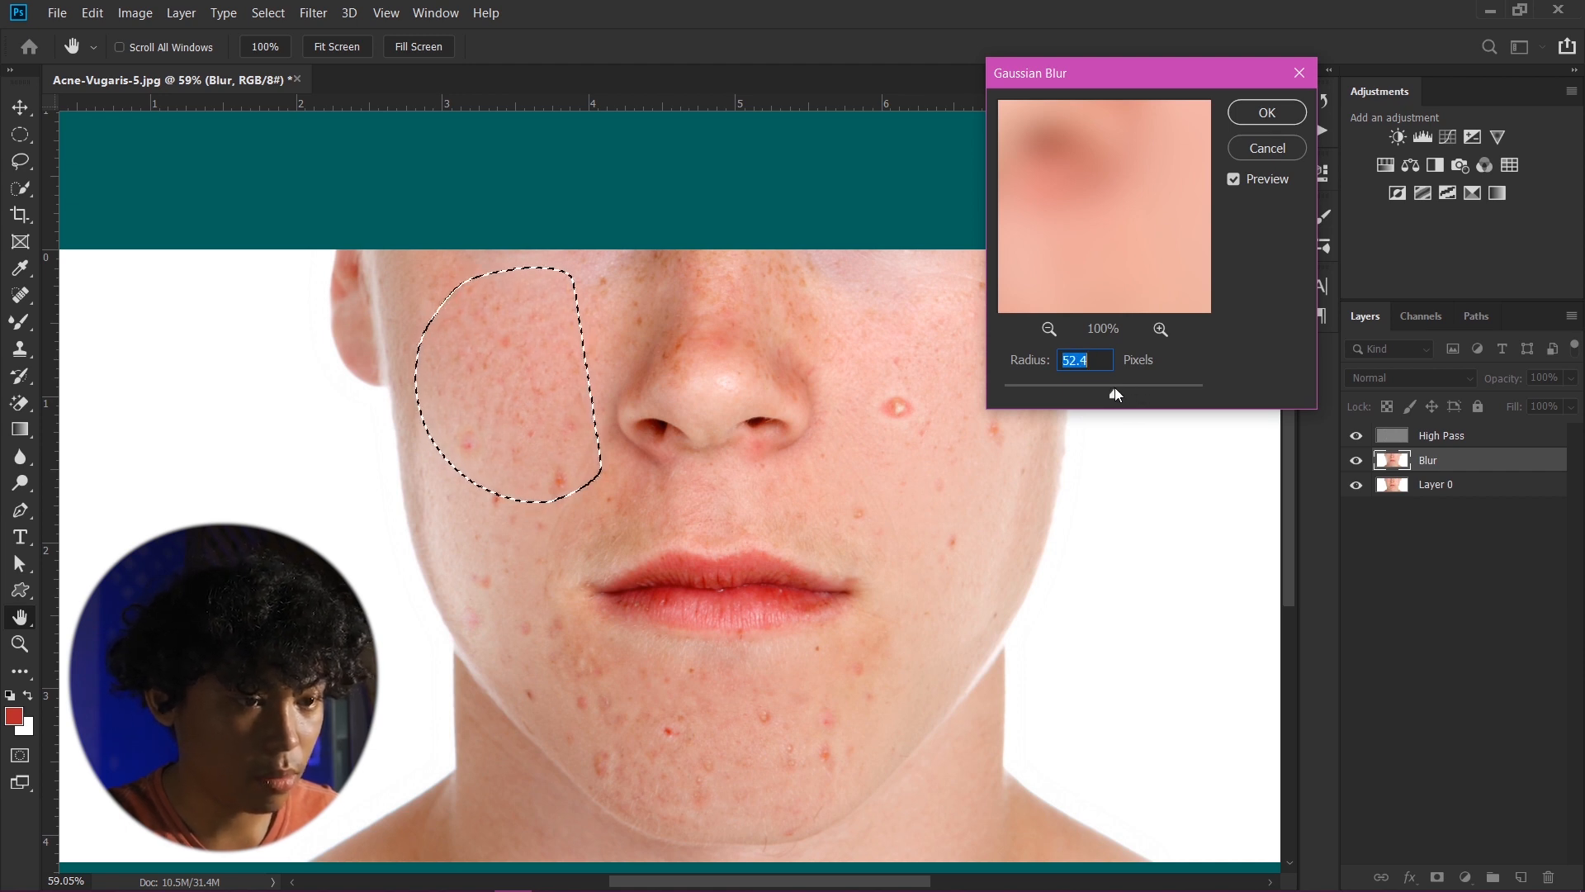
pyautogui.click(1266, 113)
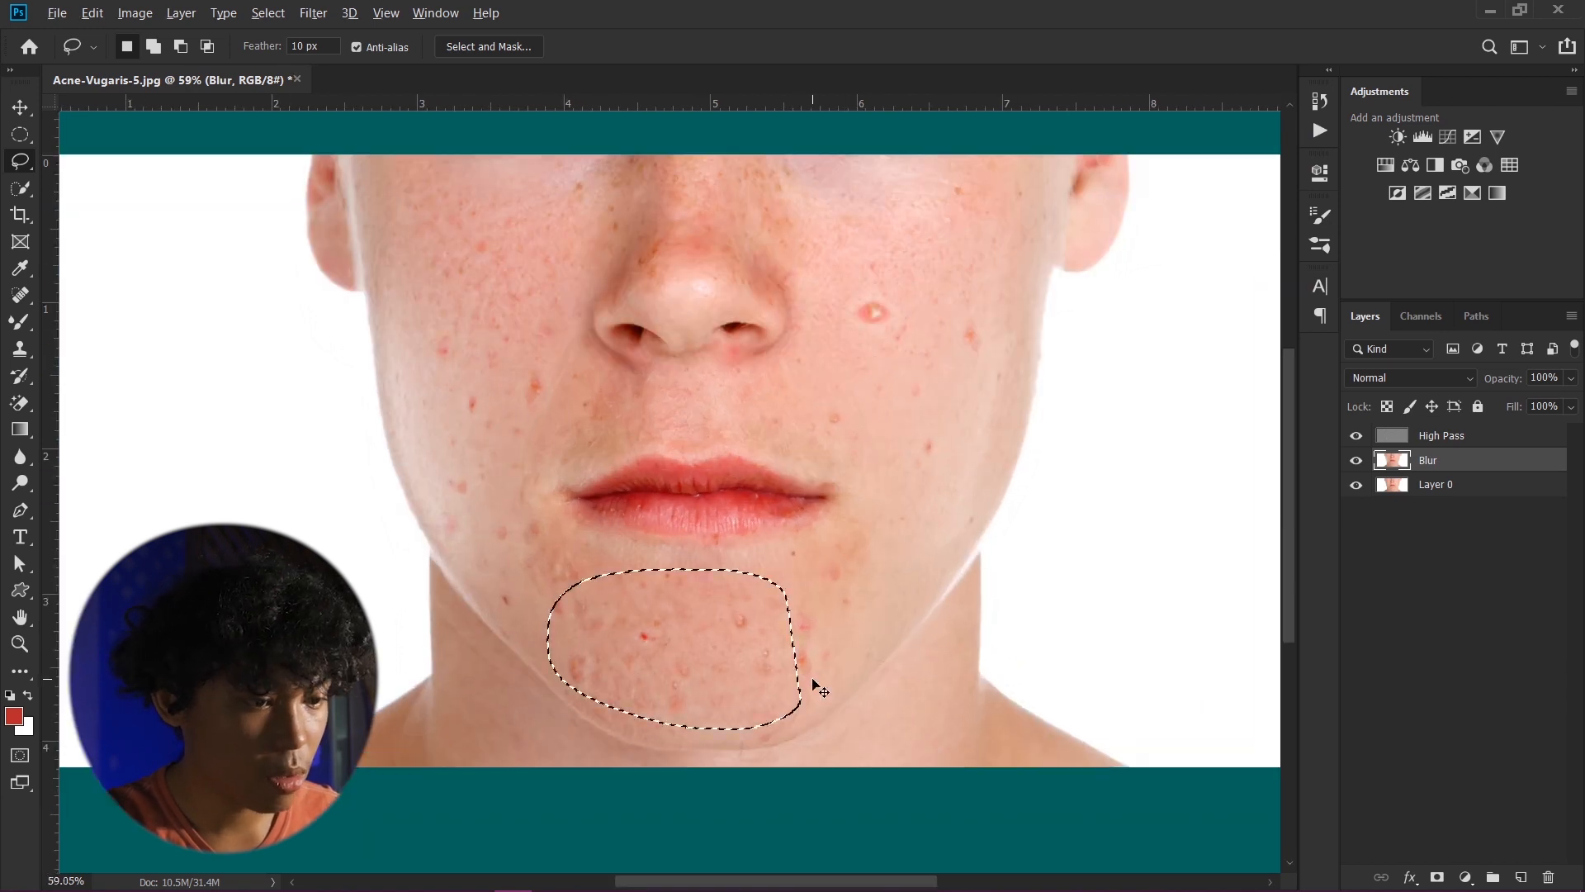
pyautogui.moveTo(977, 280); pyautogui.dragTo(931, 272)
pyautogui.moveTo(826, 474); pyautogui.dragTo(700, 385)
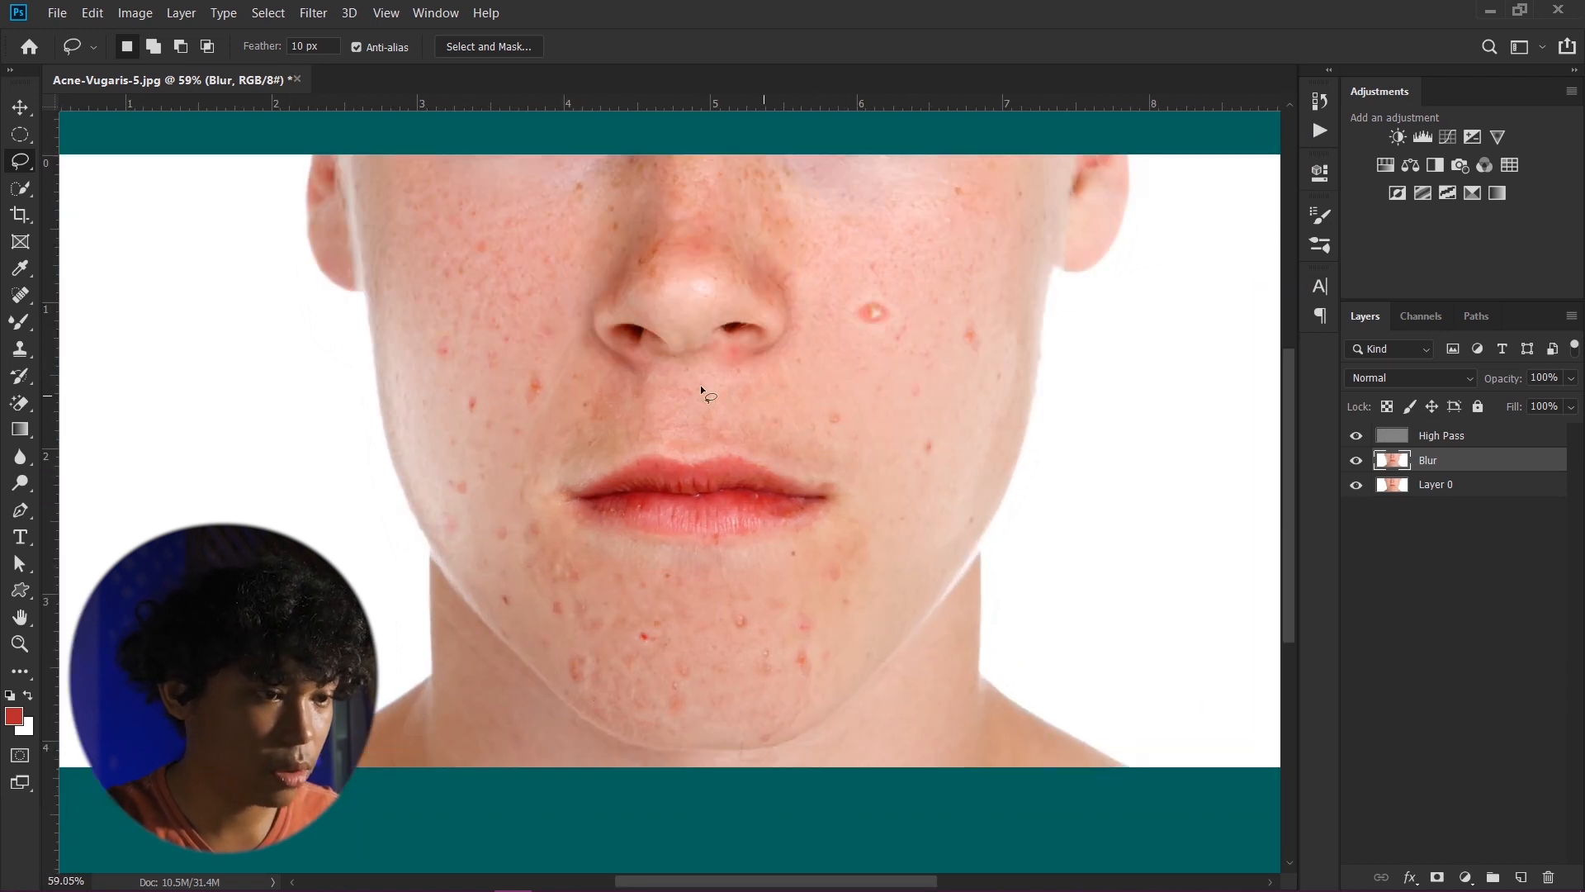
pyautogui.moveTo(604, 157); pyautogui.dragTo(631, 294)
pyautogui.moveTo(548, 325); pyautogui.dragTo(576, 516)
pyautogui.hotkey('ctrl', 'd')
# - Group the High Pass and Blur layers together into one layer group
pyautogui.scroll(-7, 770, 636)
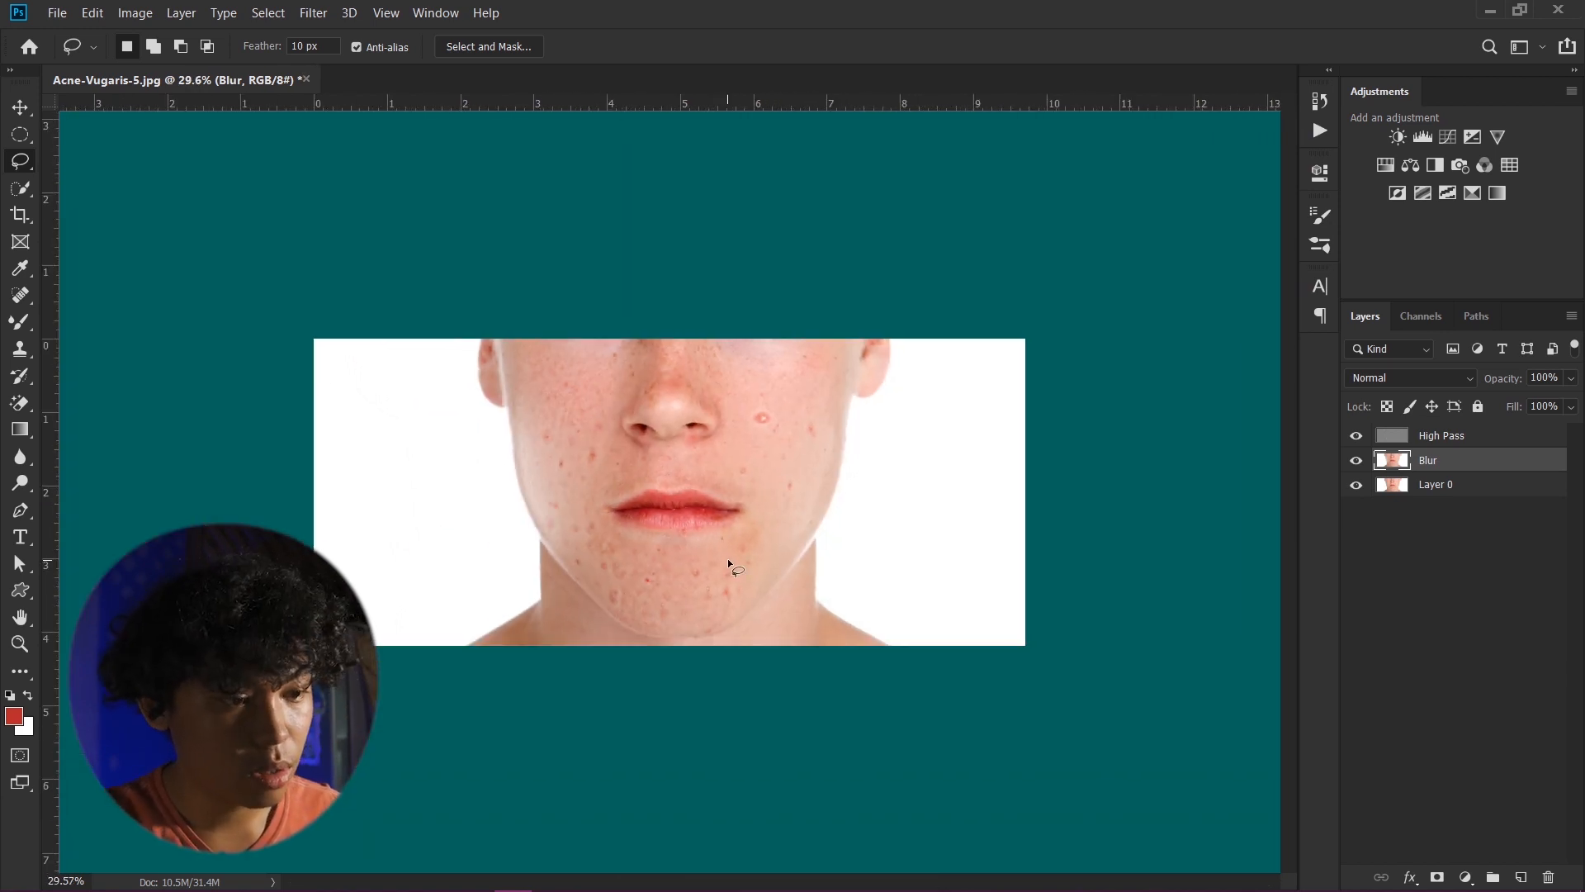
pyautogui.scroll(1, 727, 558)
pyautogui.keyDown('shift'); pyautogui.click(1447, 436); pyautogui.keyUp('shift')
pyautogui.hotkey('ctrl', 'g')
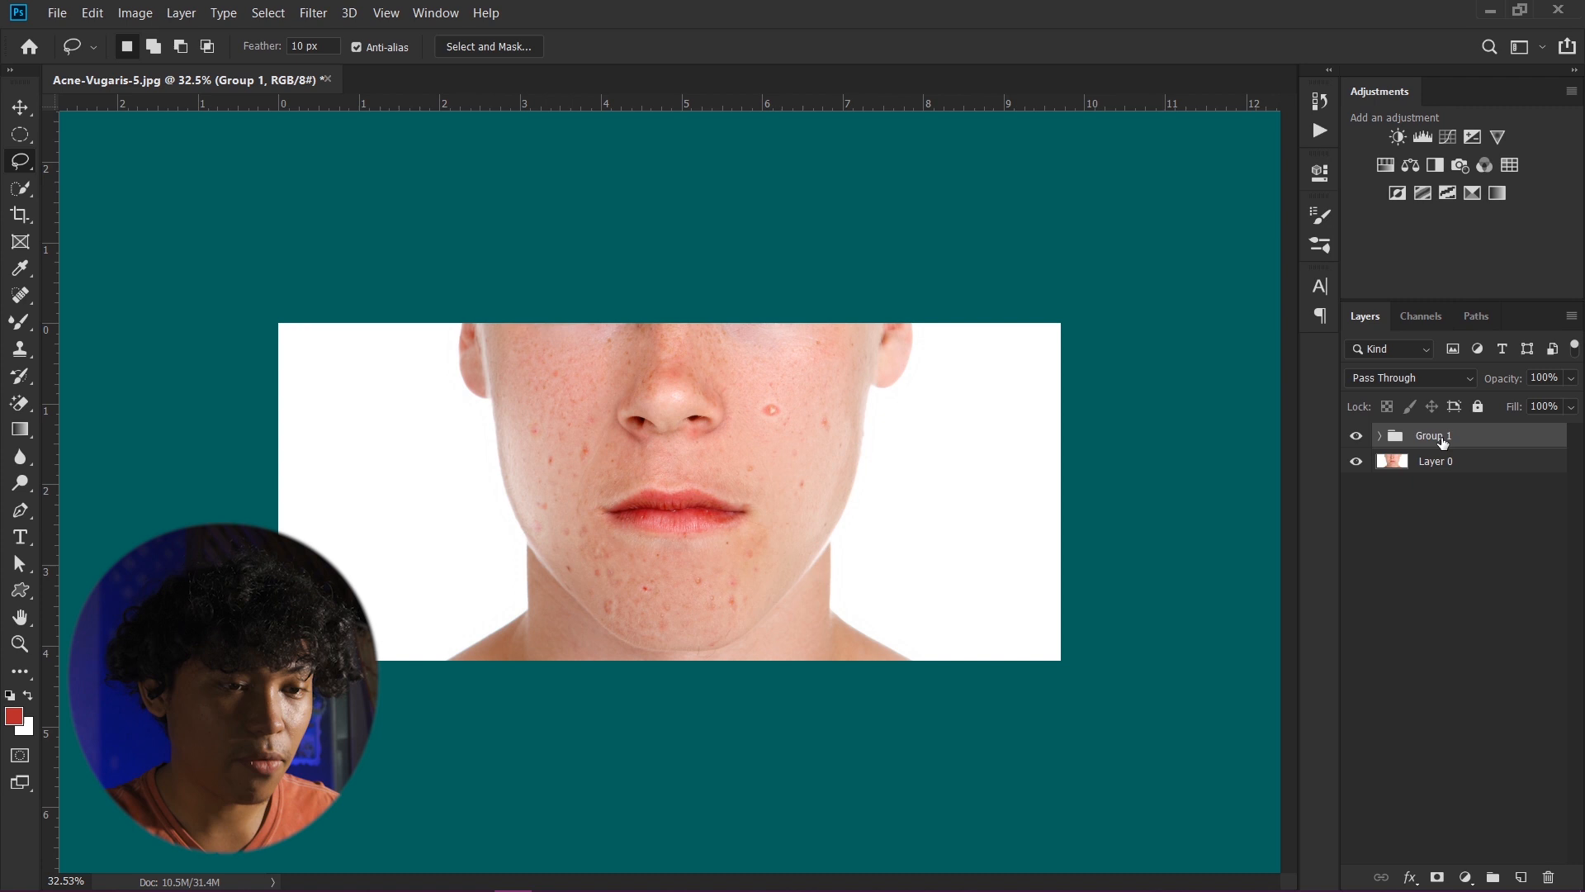
# - Toggle the group's visibility to compare the skin before and after retouching
pyautogui.click(1354, 437)
pyautogui.click(1354, 438)
pyautogui.click(1354, 438)
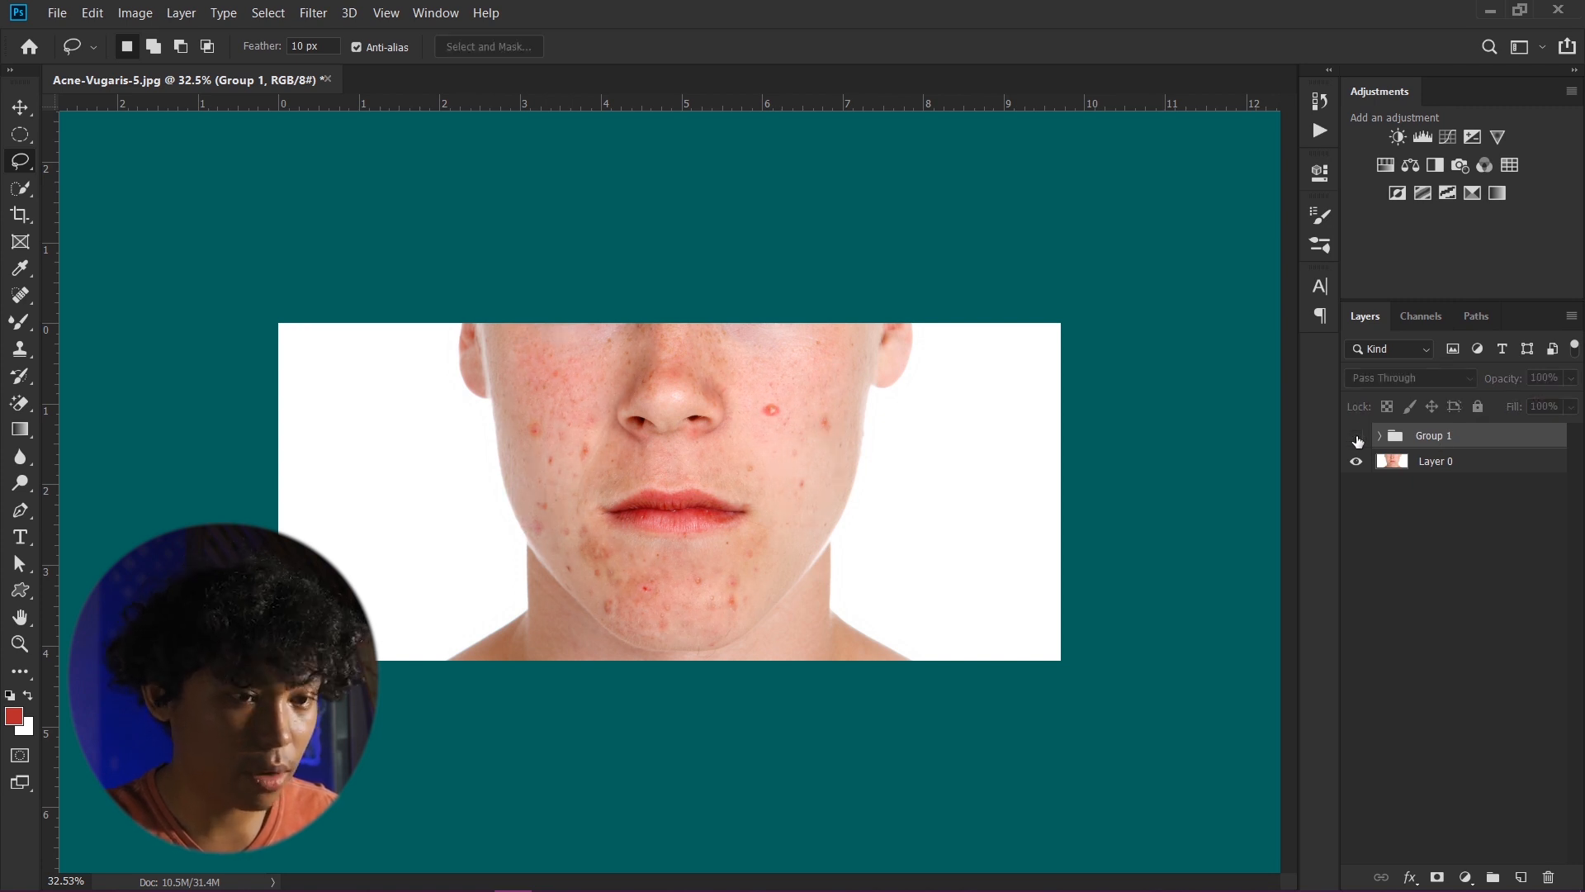
pyautogui.click(1355, 438)
# - Examine the retouched skin closely at different zoom levels for remaining blemishes
pyautogui.press('v')
pyautogui.scroll(4, 768, 573)
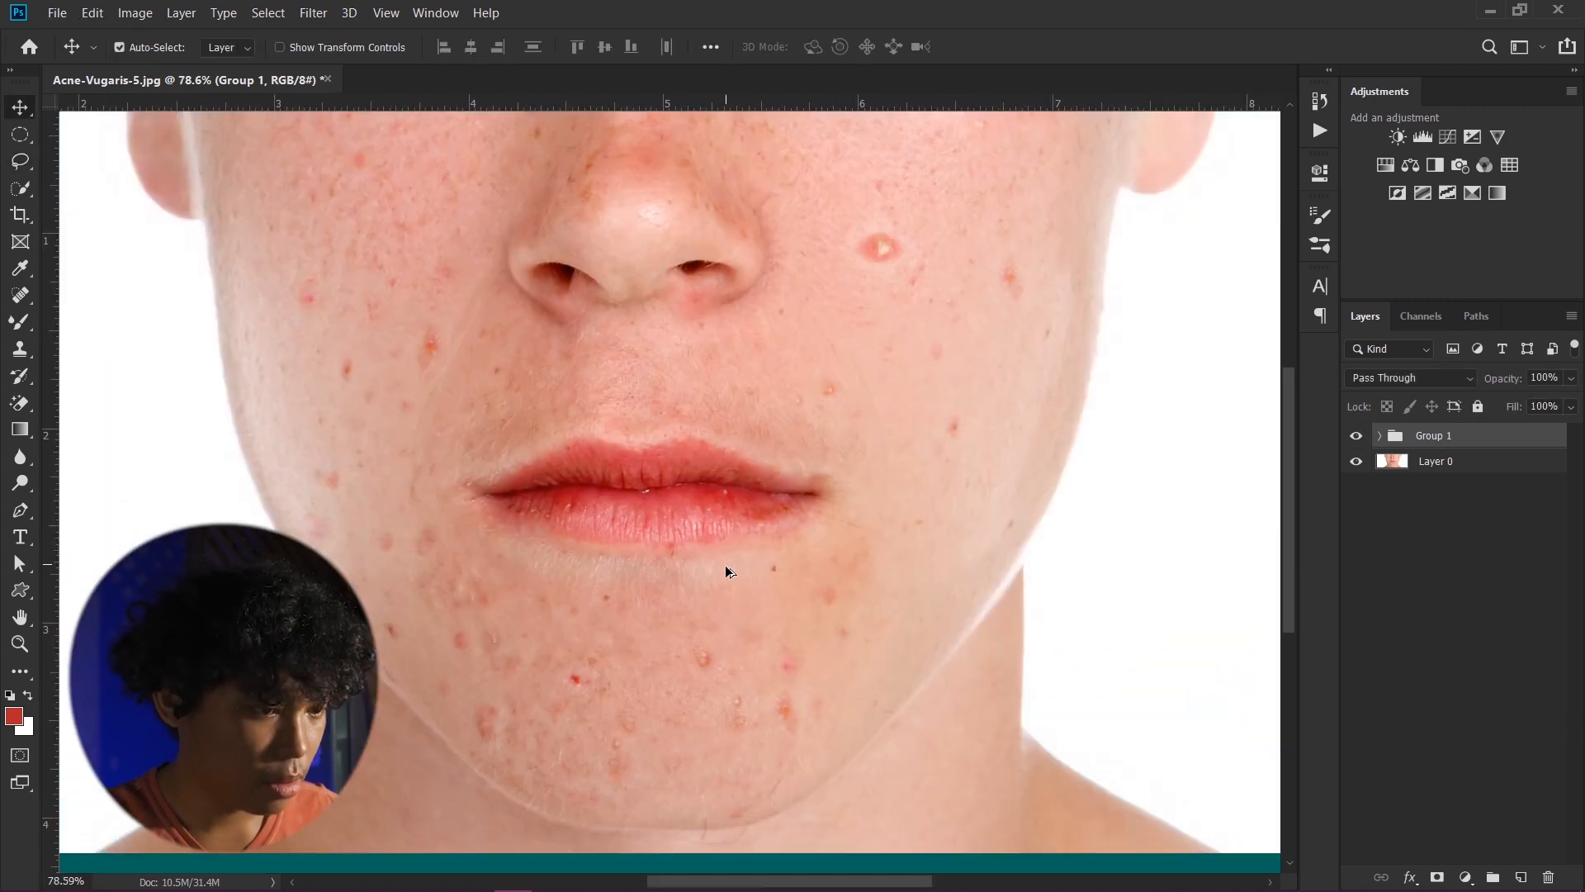
pyautogui.scroll(-1, 725, 566)
pyautogui.scroll(3, 710, 599)
pyautogui.scroll(-2, 683, 567)
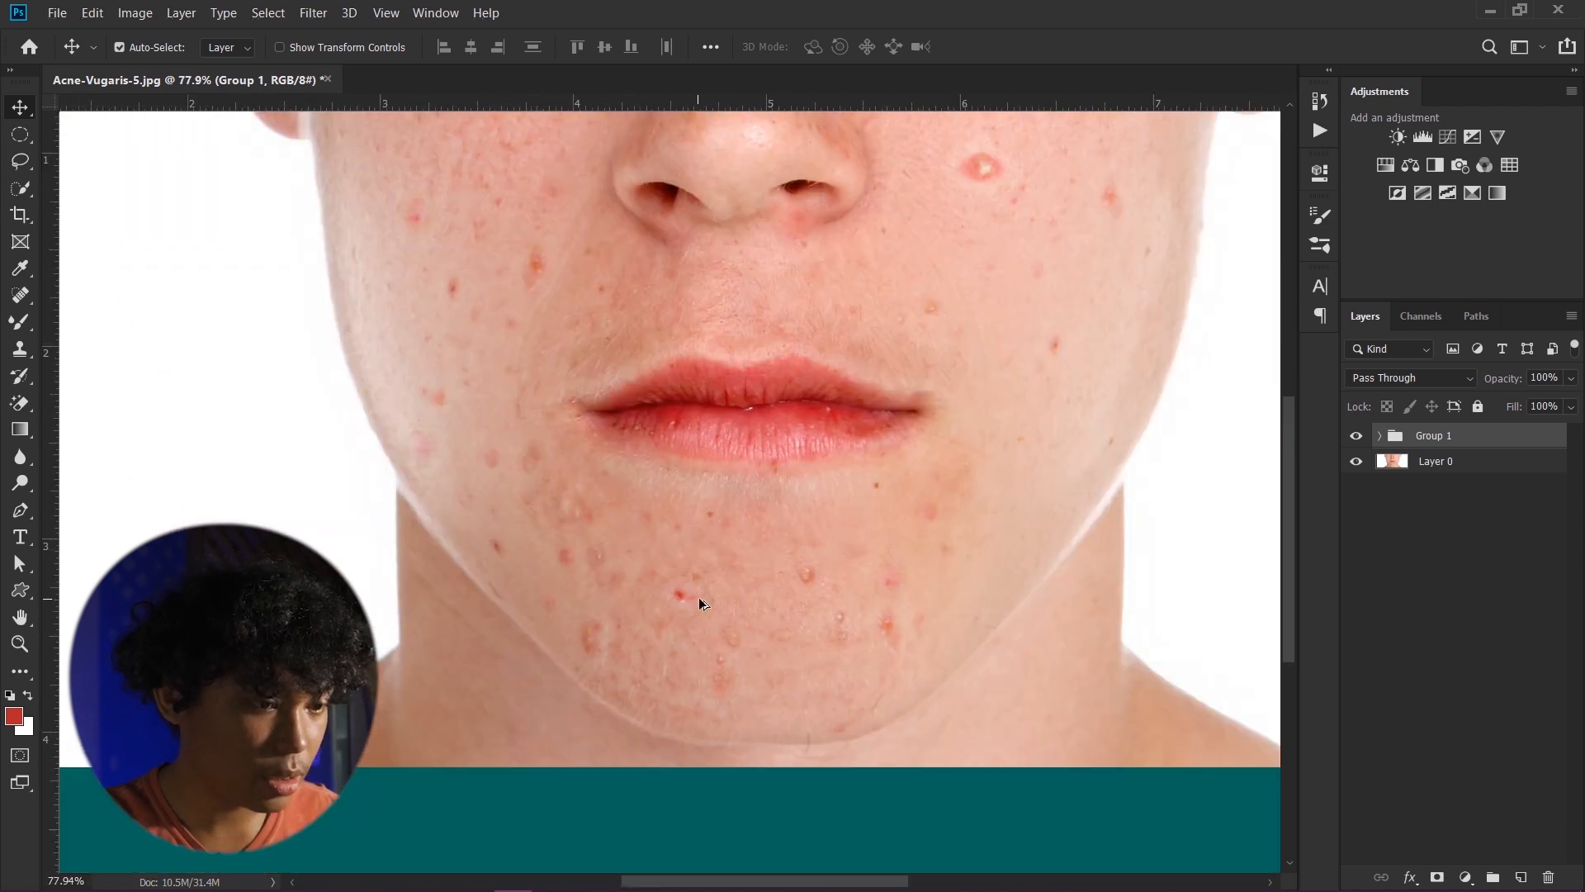
pyautogui.moveTo(874, 322); pyautogui.dragTo(691, 459)
pyautogui.scroll(2, 831, 341)
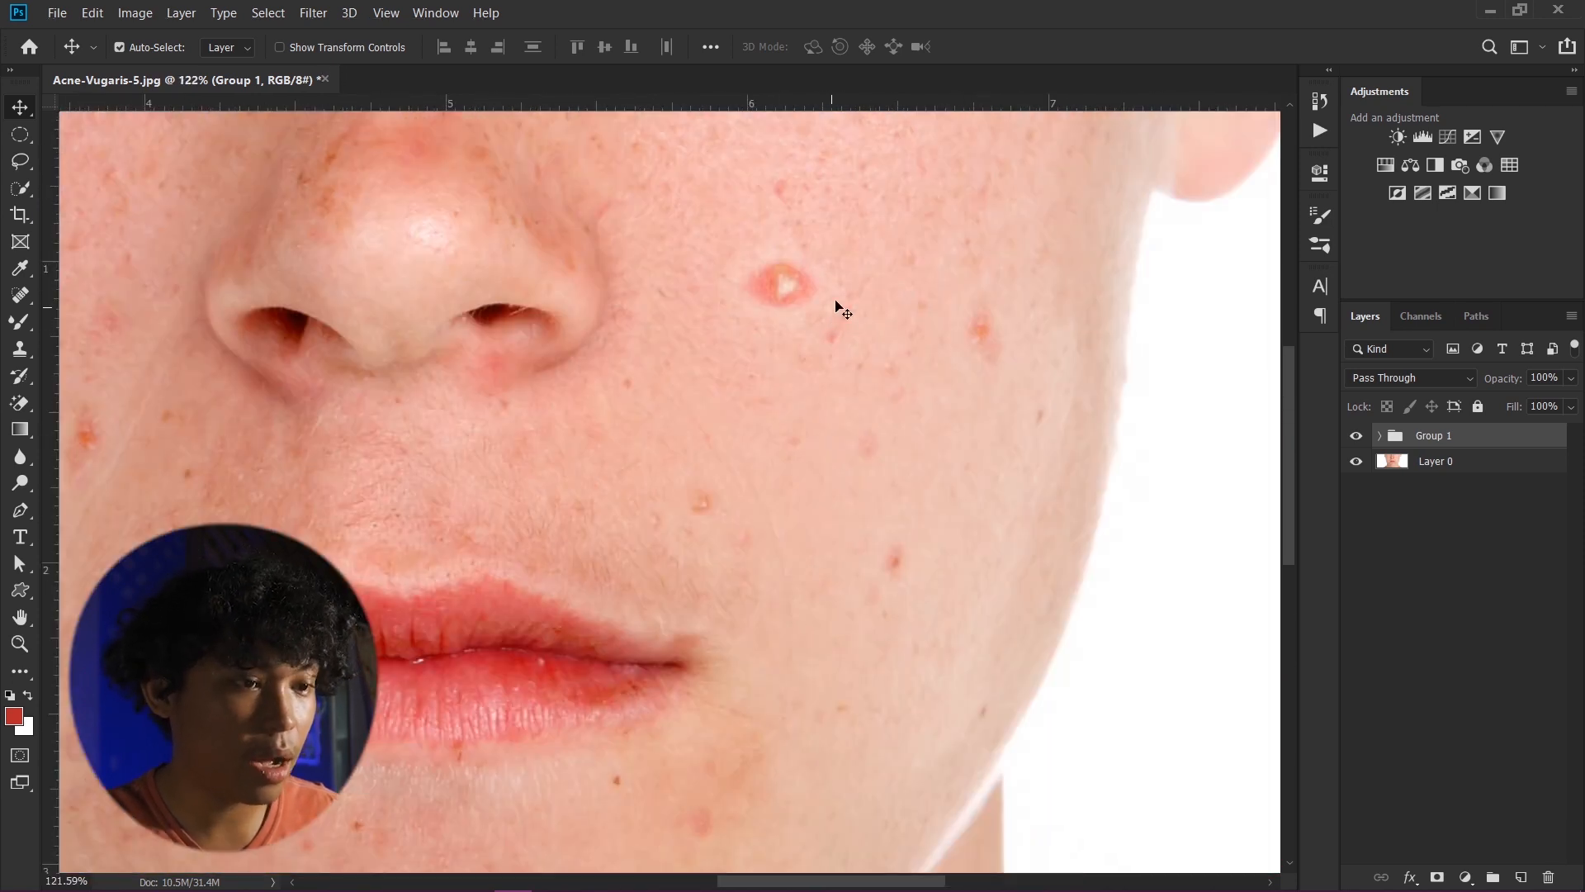
pyautogui.moveTo(805, 274); pyautogui.dragTo(769, 372)
pyautogui.scroll(-2, 761, 361)
pyautogui.scroll(-2, 730, 369)
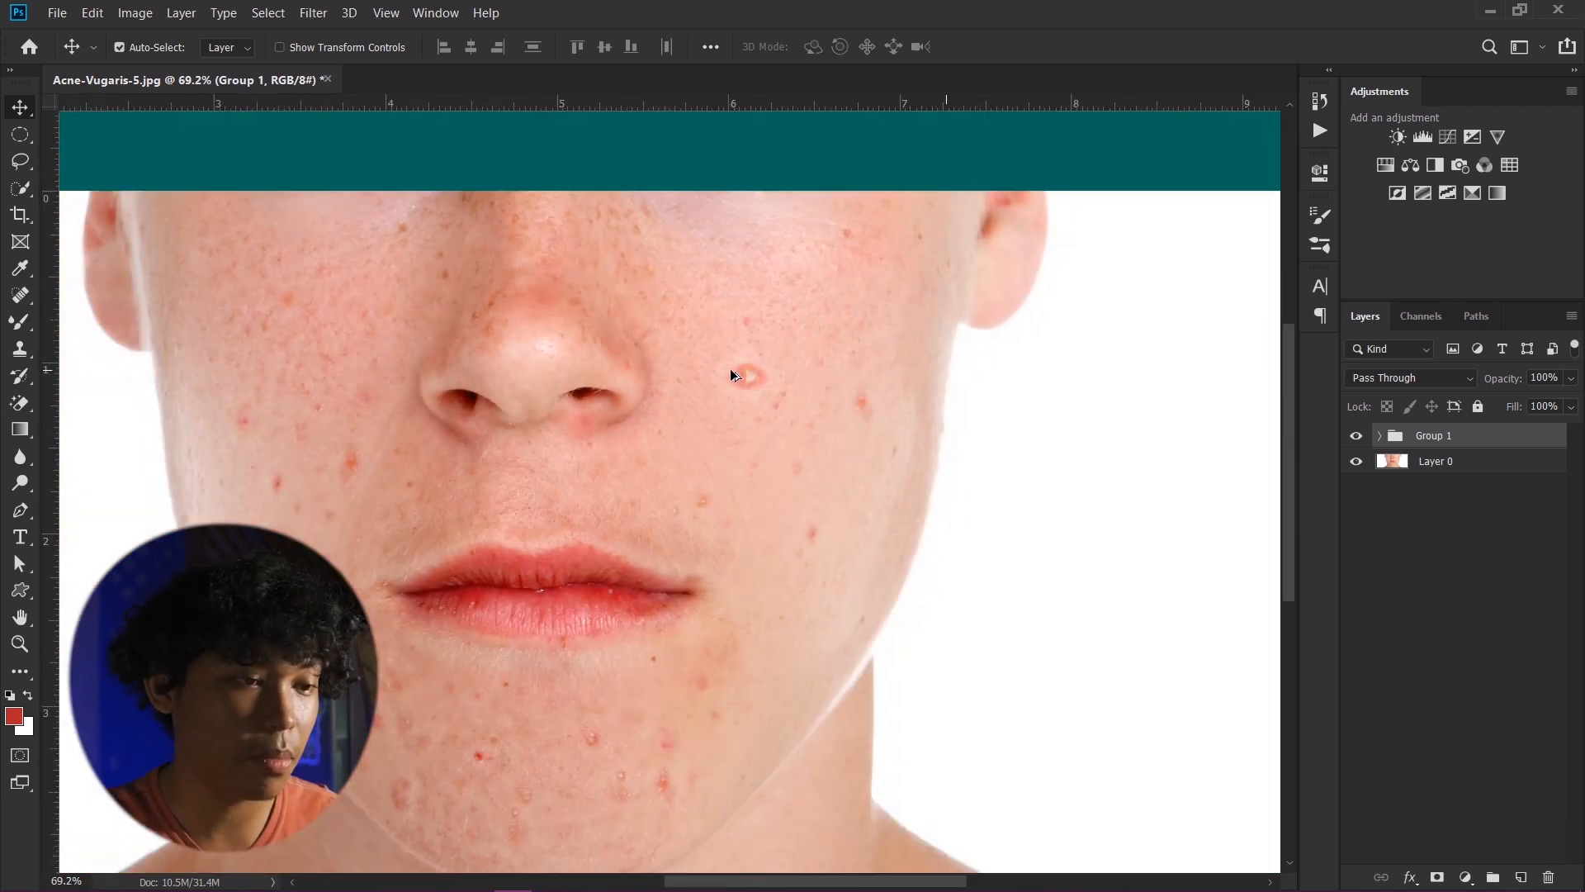
pyautogui.scroll(2, 722, 380)
pyautogui.scroll(-1, 810, 348)
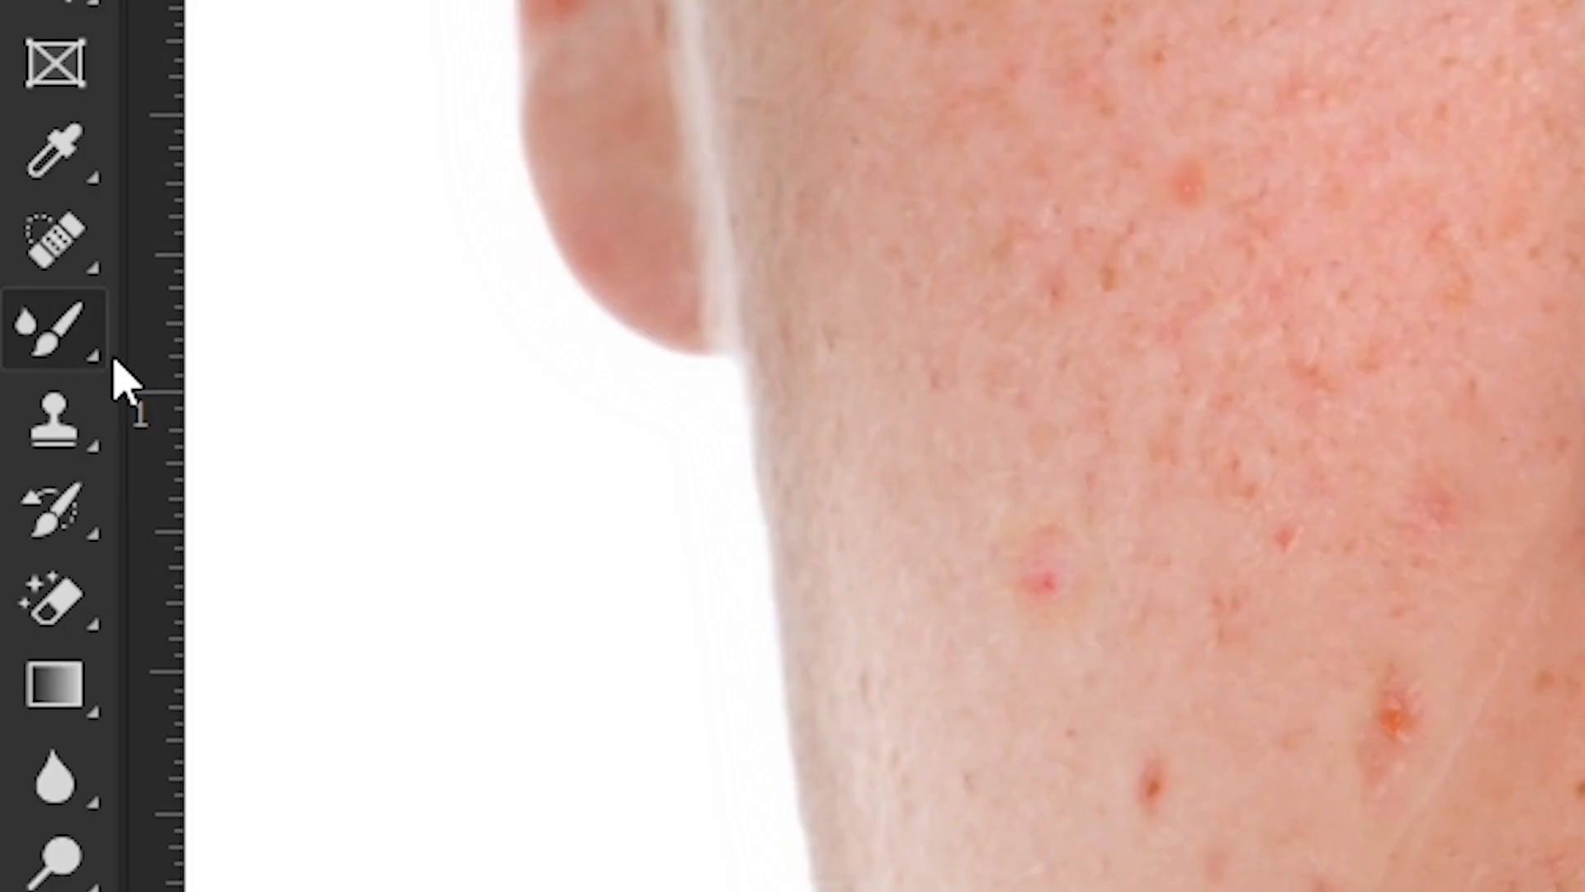
# - Add a new empty layer on top and switch to the Clone Stamp tool sampling all layers
pyautogui.click(66, 248)
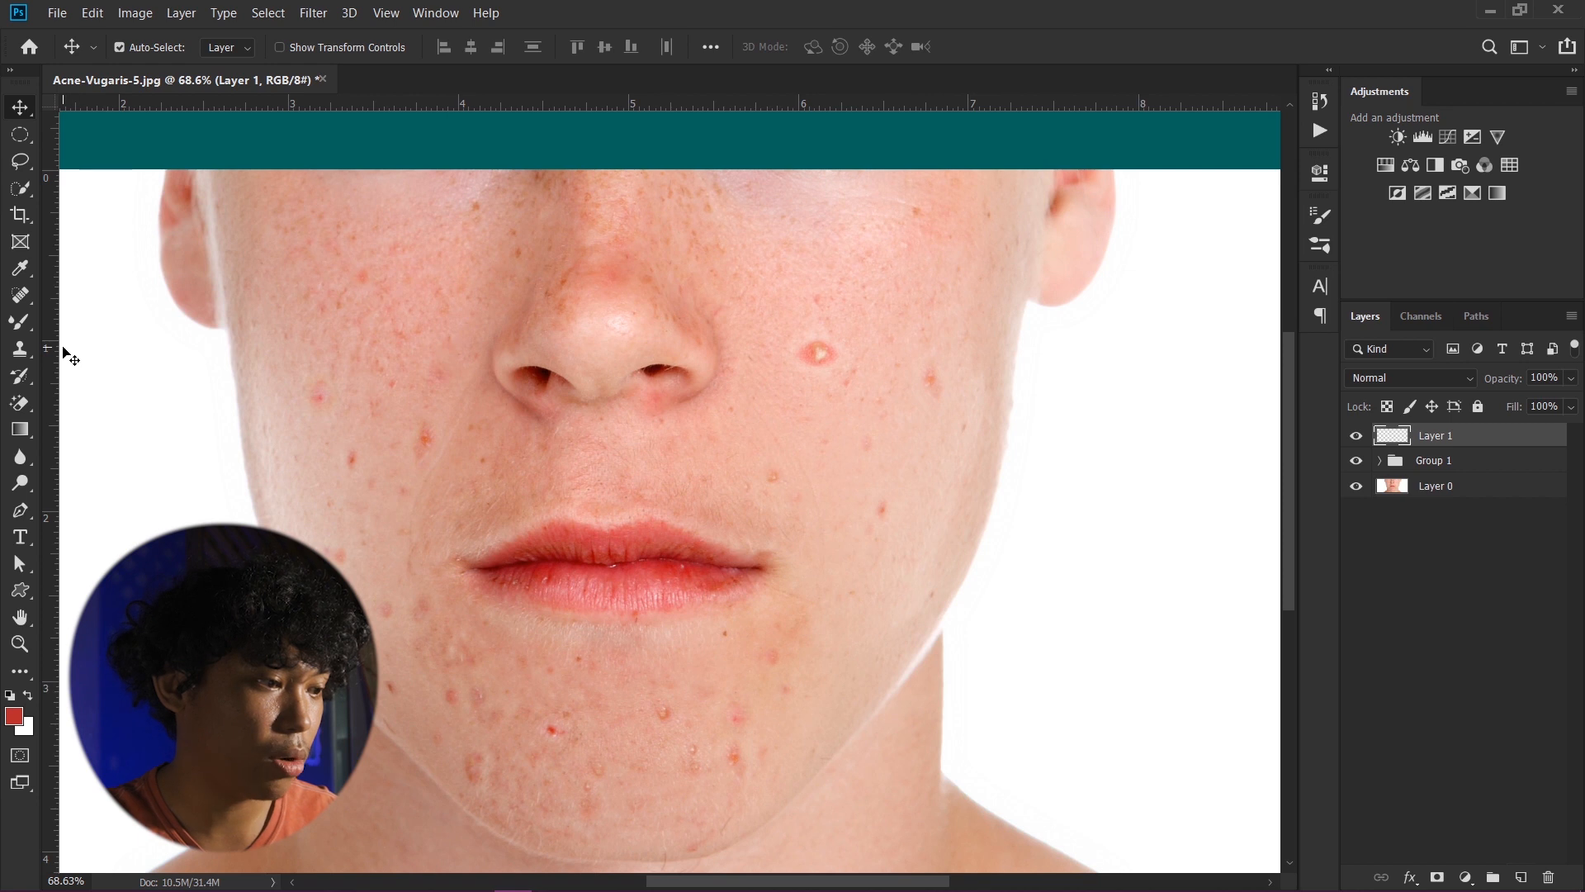
pyautogui.press('s')
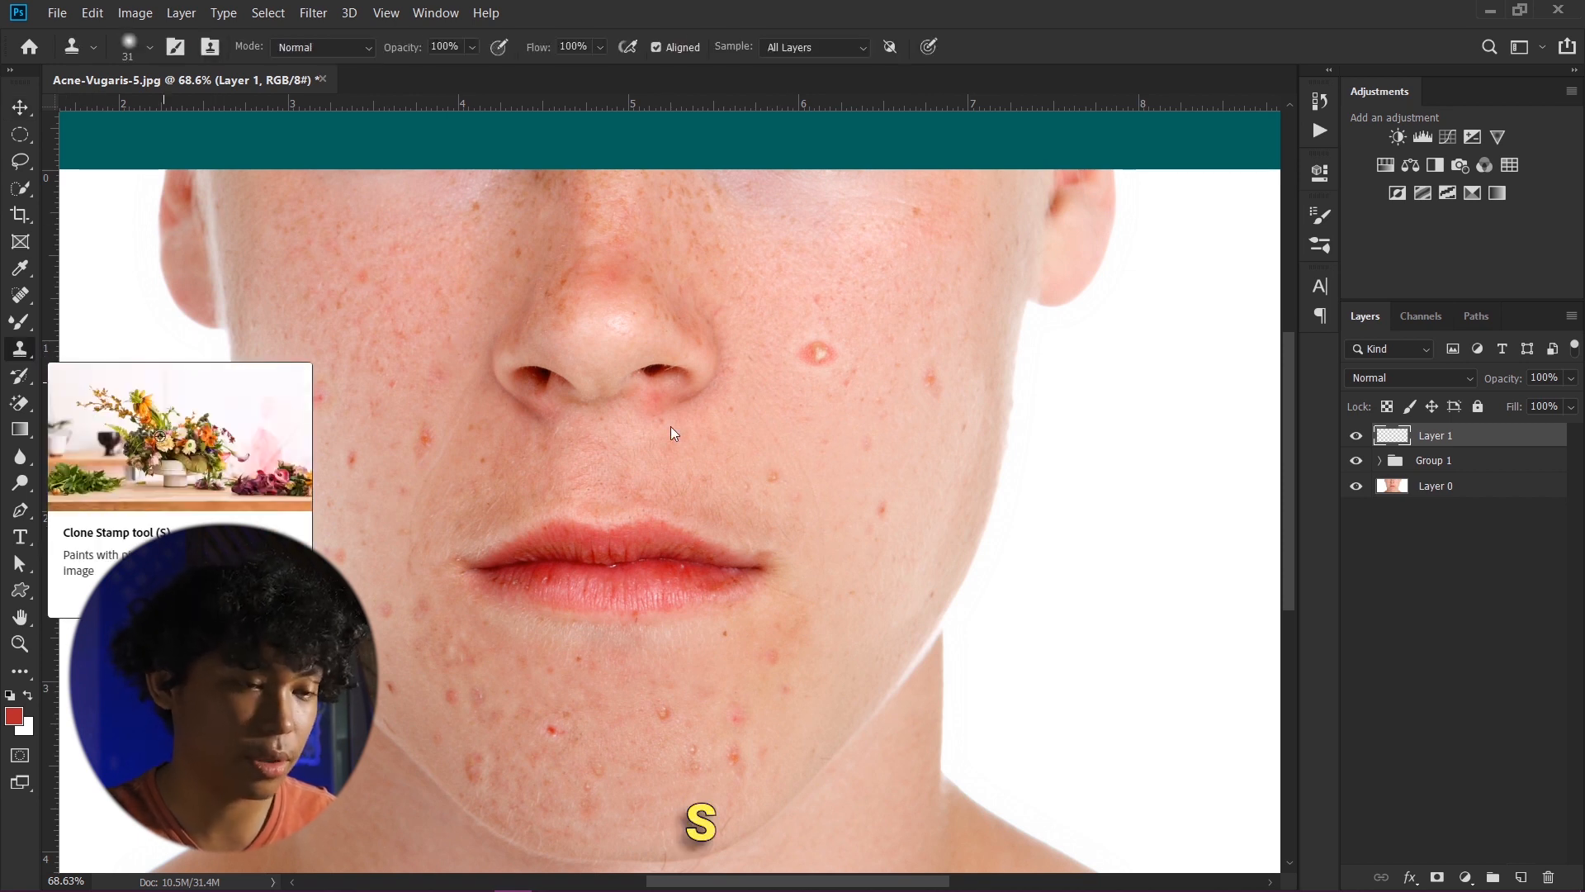
pyautogui.scroll(2, 847, 384)
pyautogui.moveTo(805, 212); pyautogui.dragTo(728, 405)
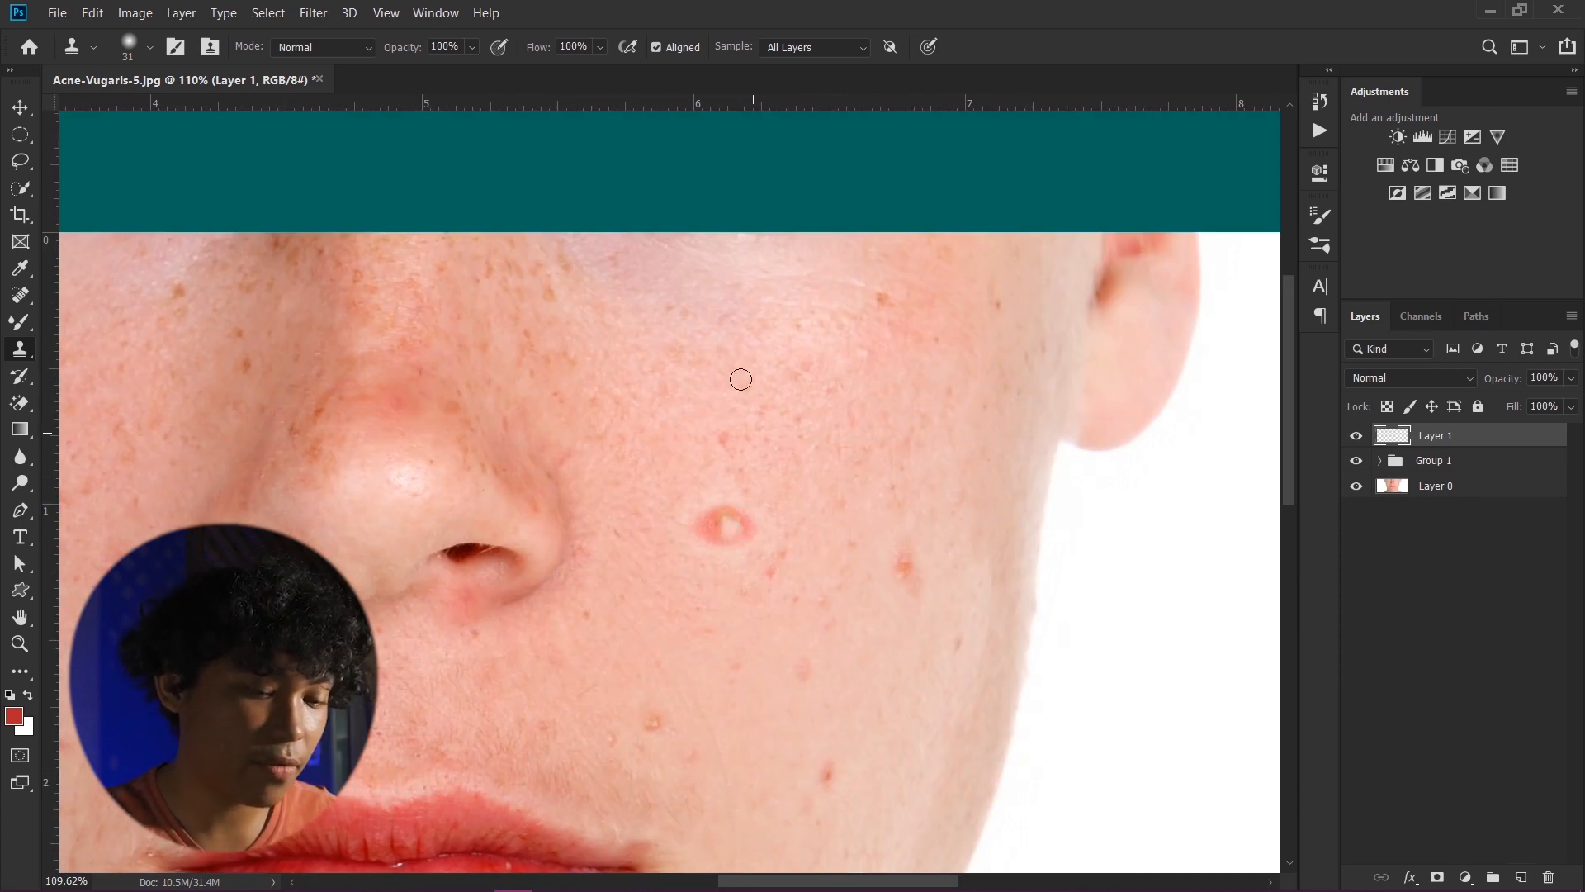
# - Enlarge the Clone Stamp brush, sample clean skin nearby and clone over the large red spot on the cheek beside the nose
pyautogui.press(']')
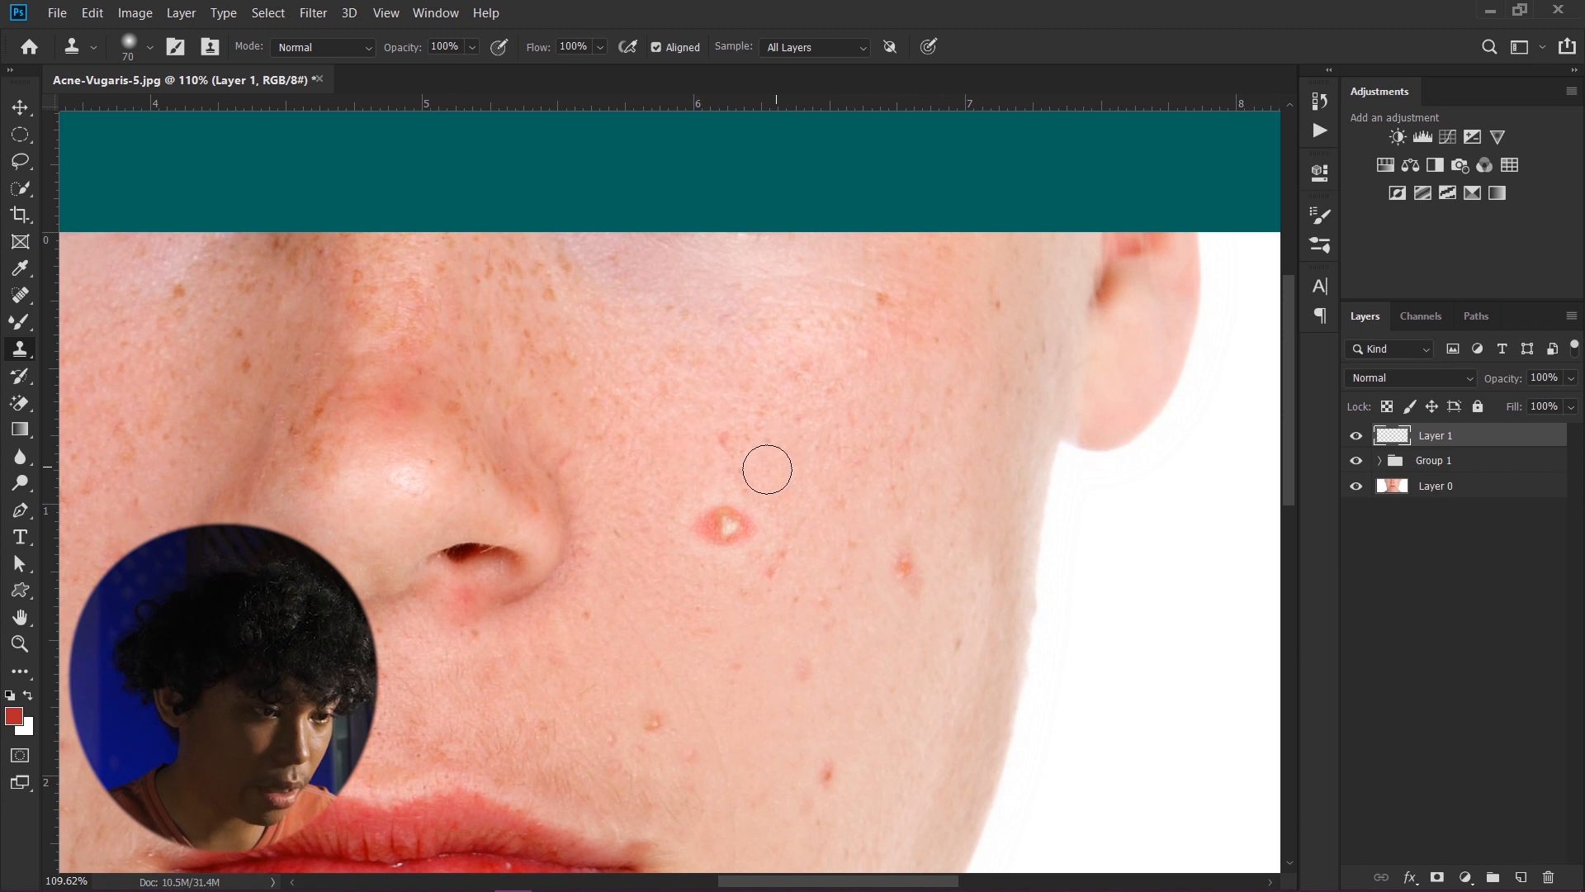
pyautogui.press('alt')
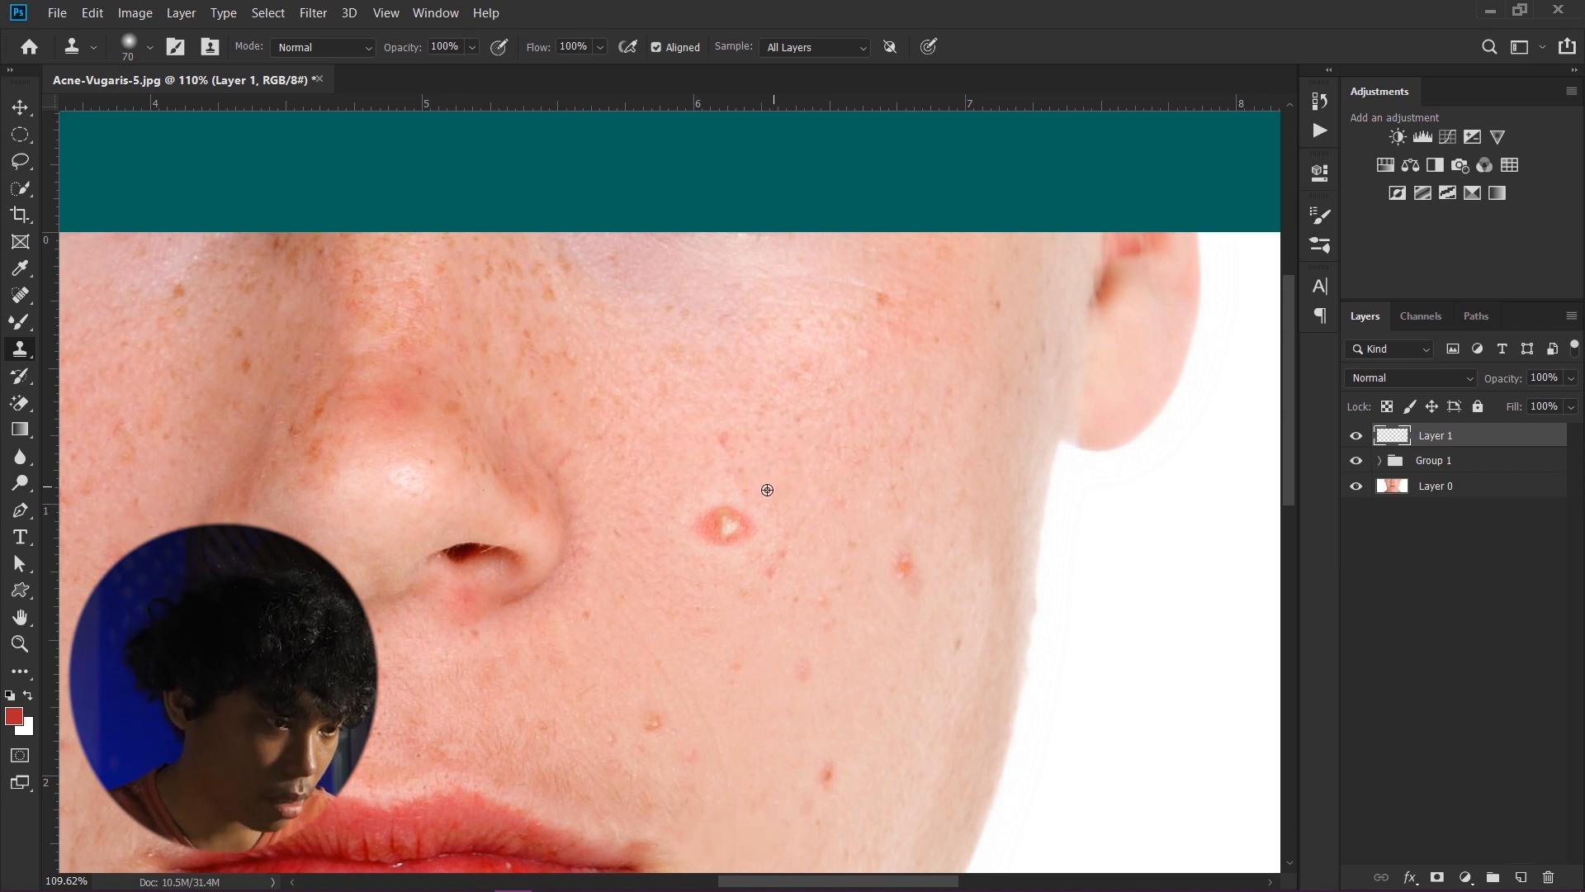
pyautogui.click(726, 528)
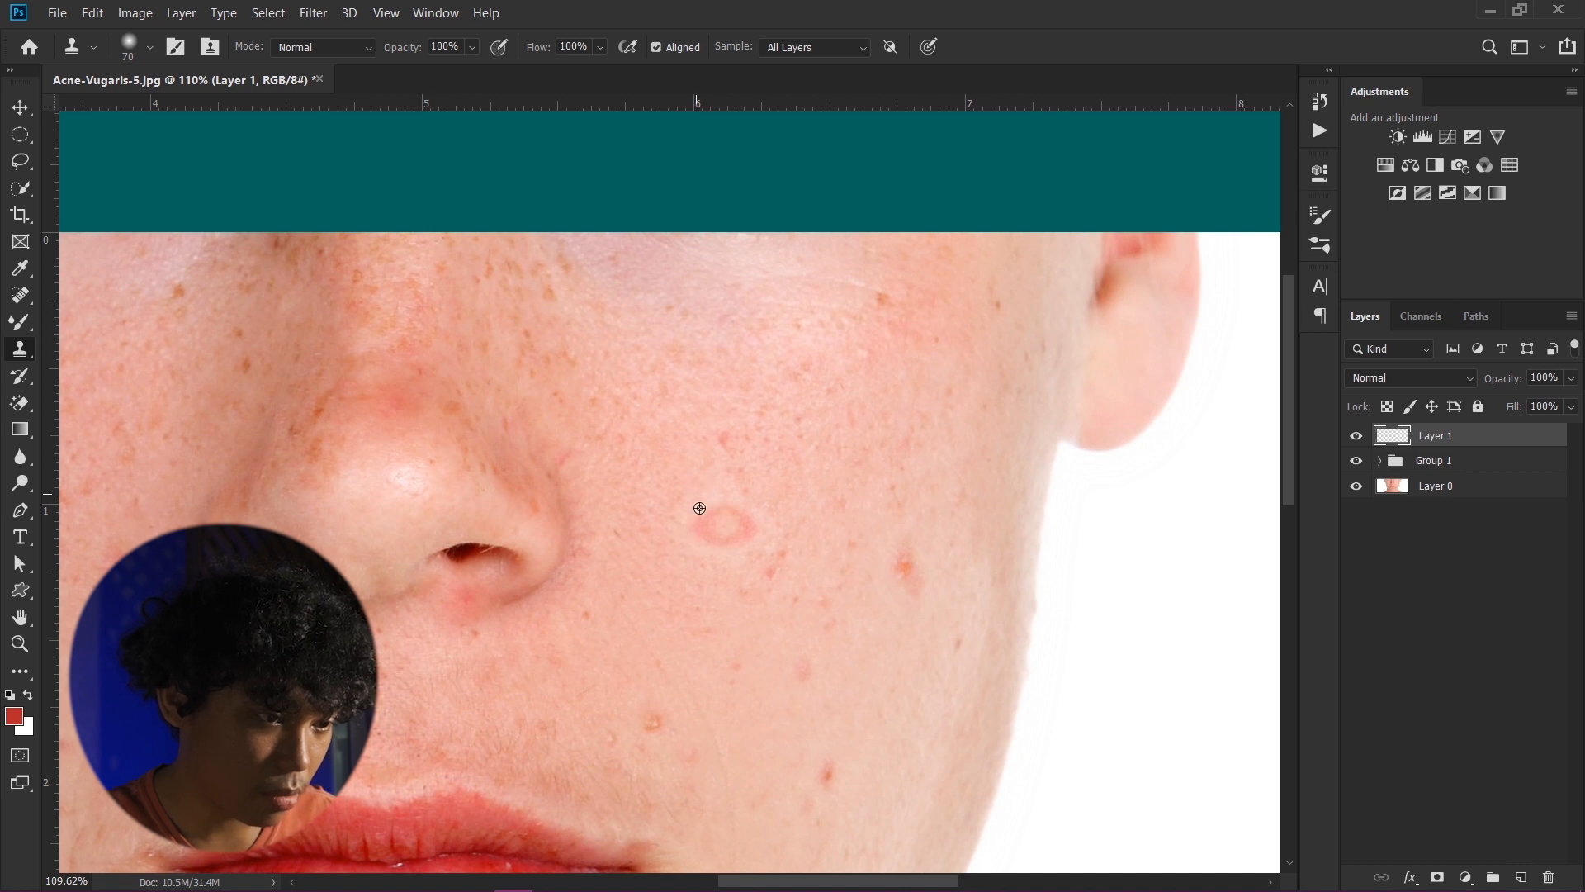
pyautogui.moveTo(708, 523); pyautogui.dragTo(746, 502)
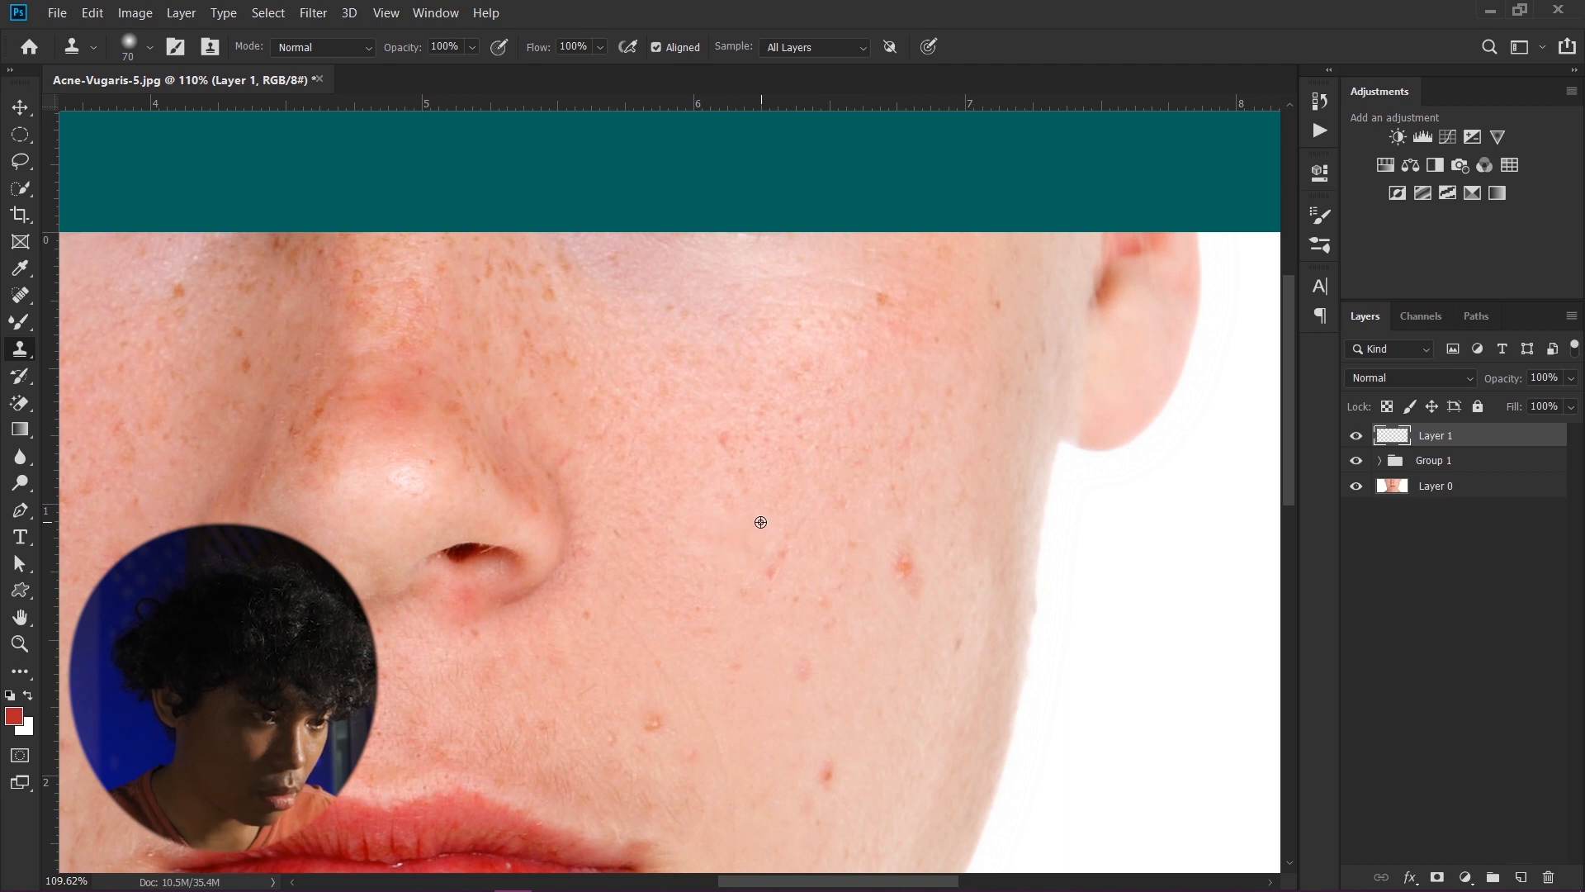
# - Zoom around the chin to inspect the remaining blemishes
pyautogui.scroll(3, 745, 509)
pyautogui.scroll(-4, 792, 358)
pyautogui.scroll(3, 562, 577)
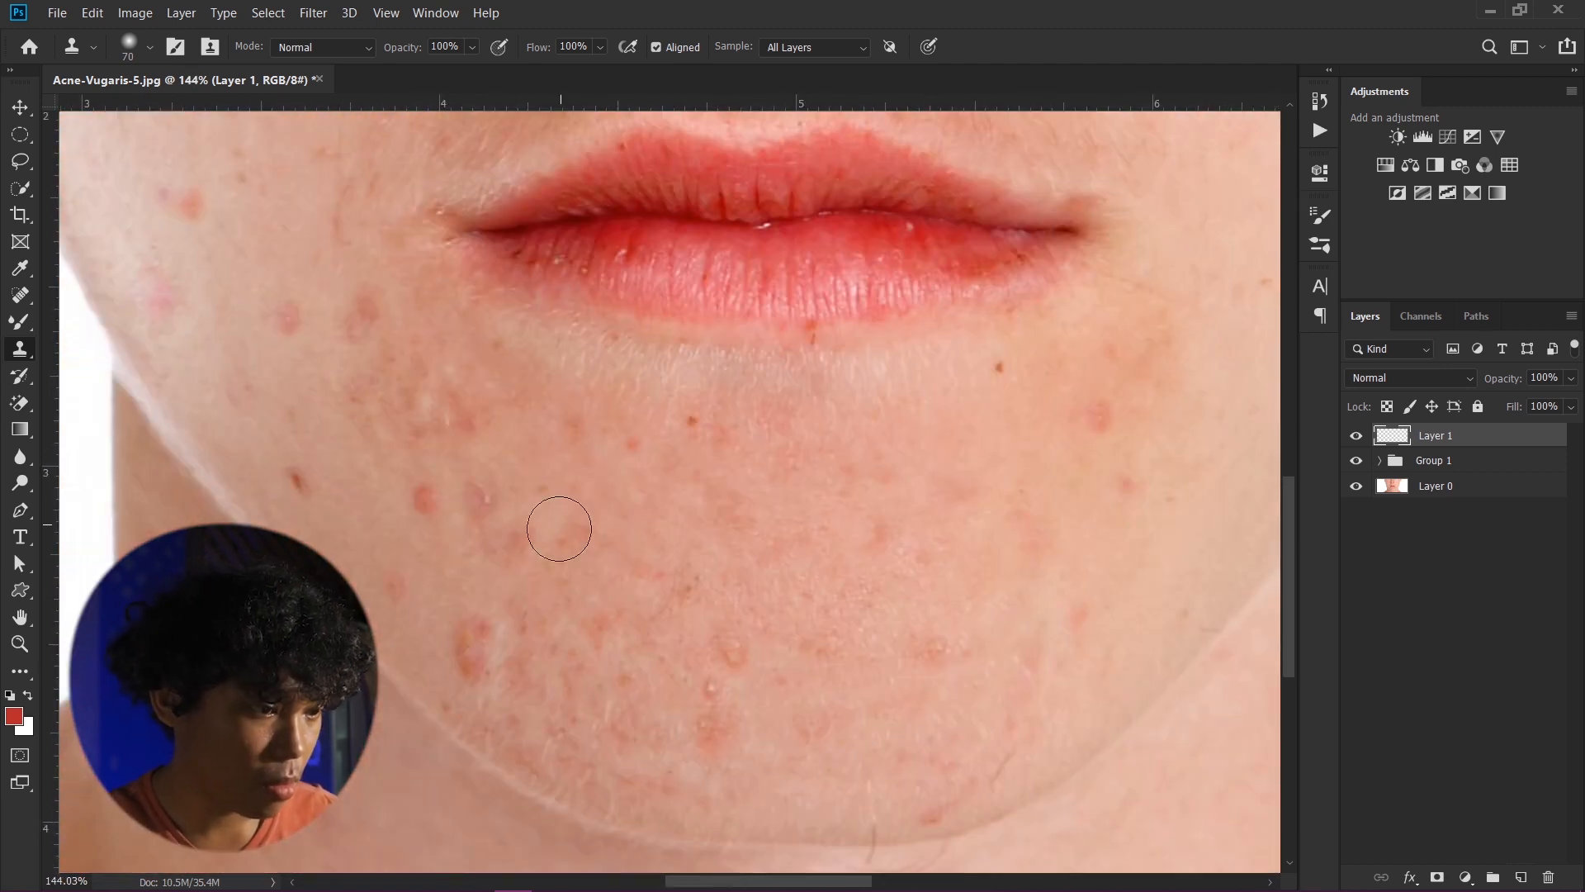
pyautogui.scroll(-2, 471, 649)
pyautogui.scroll(2, 297, 379)
pyautogui.scroll(-2, 297, 380)
pyautogui.scroll(4, 495, 353)
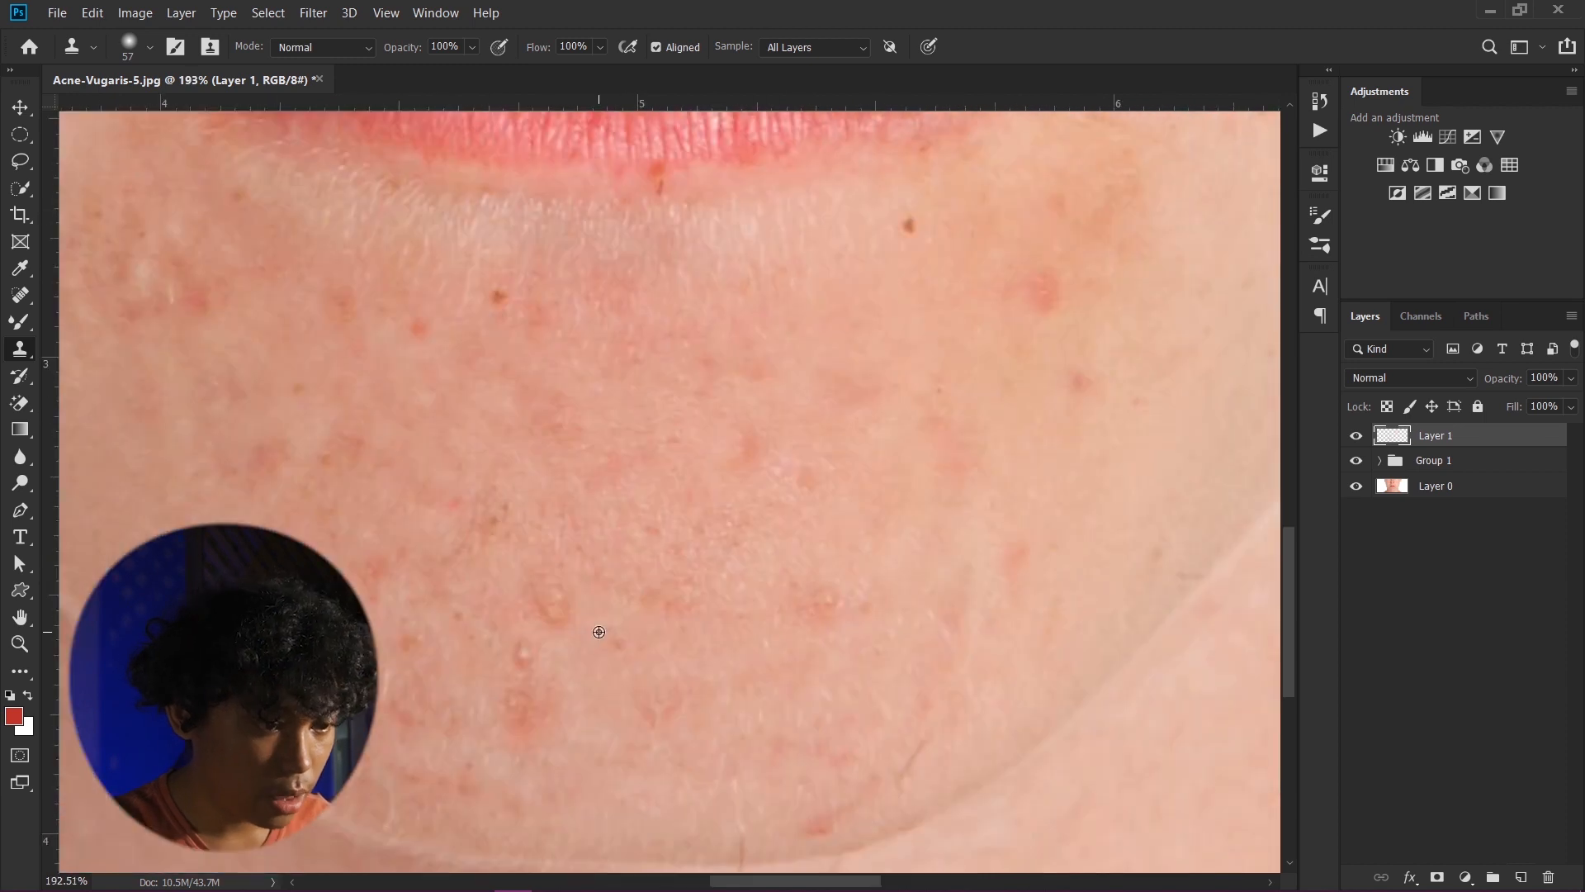
pyautogui.scroll(-5, 675, 411)
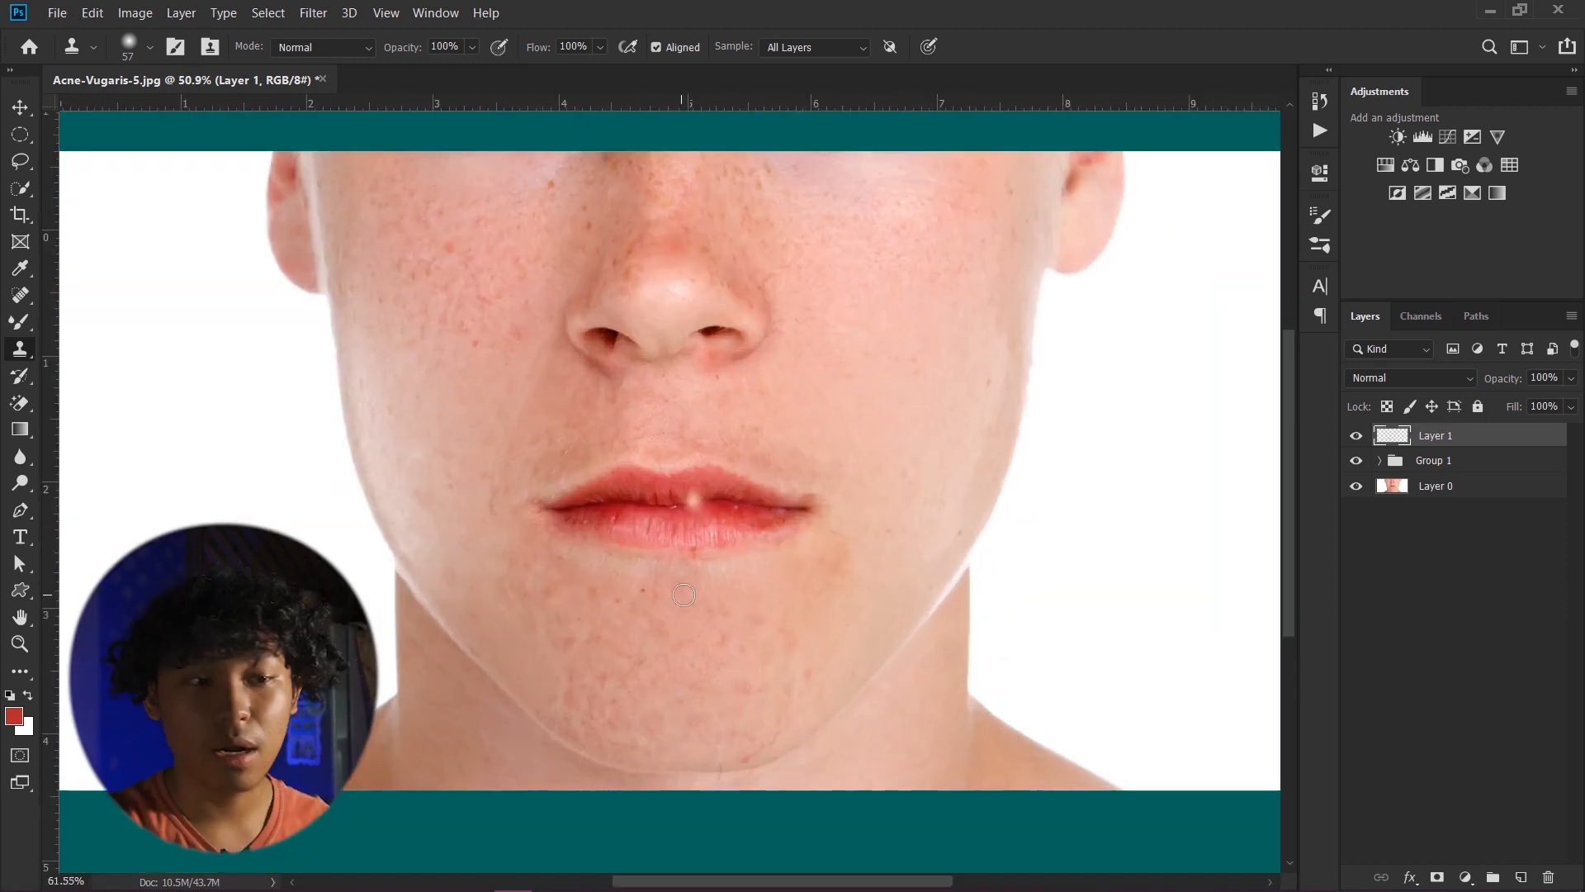
# - Toggle the clone layer's visibility to compare the face before and after cloning
pyautogui.click(1360, 436)
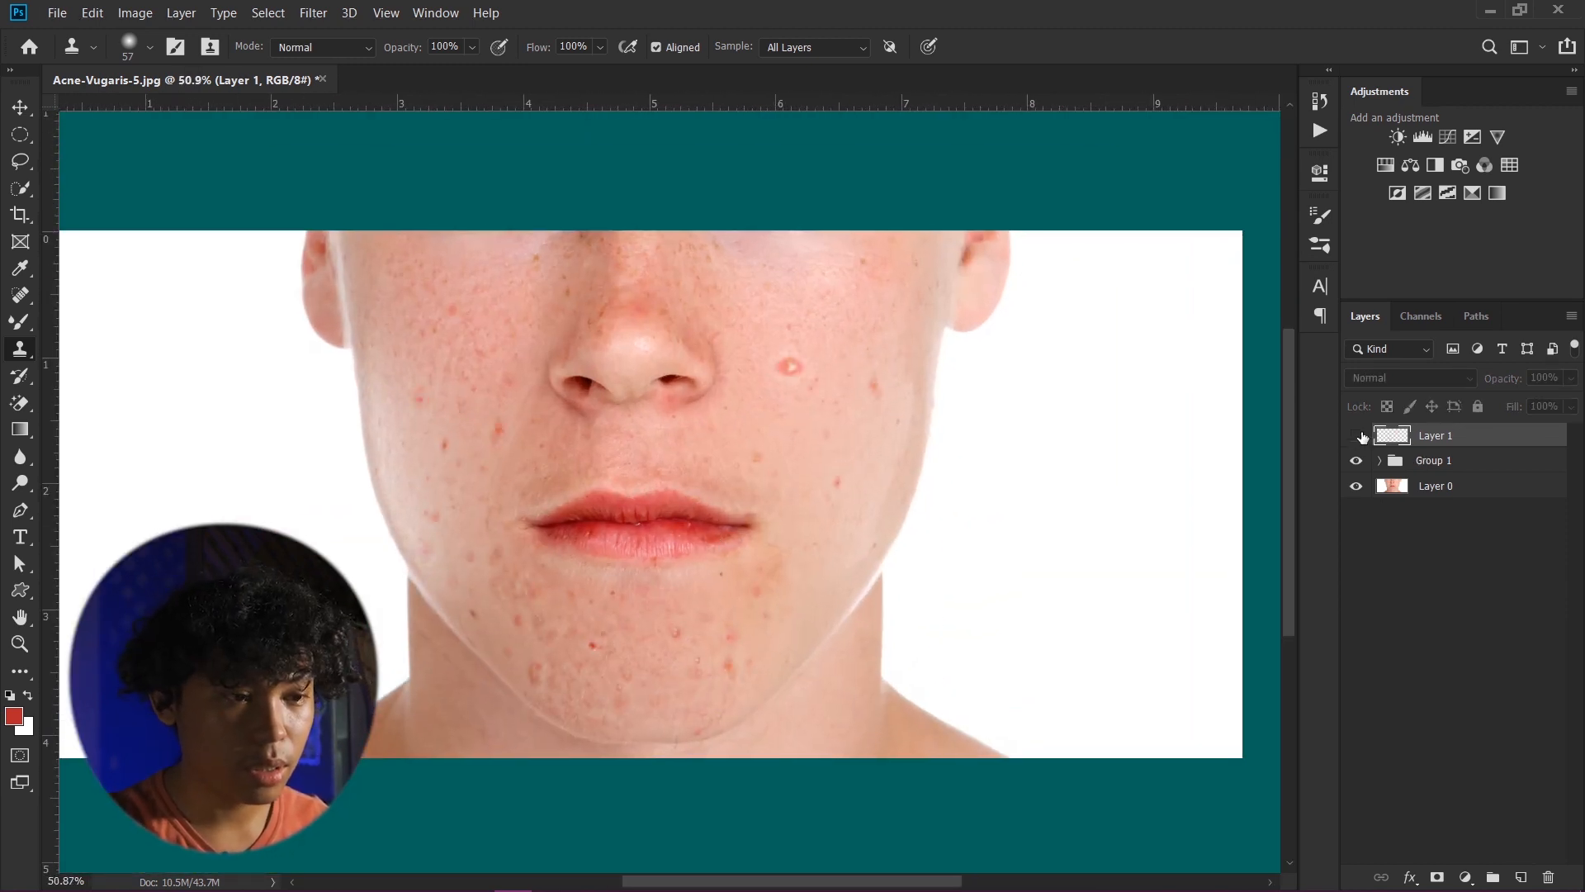
pyautogui.click(1360, 436)
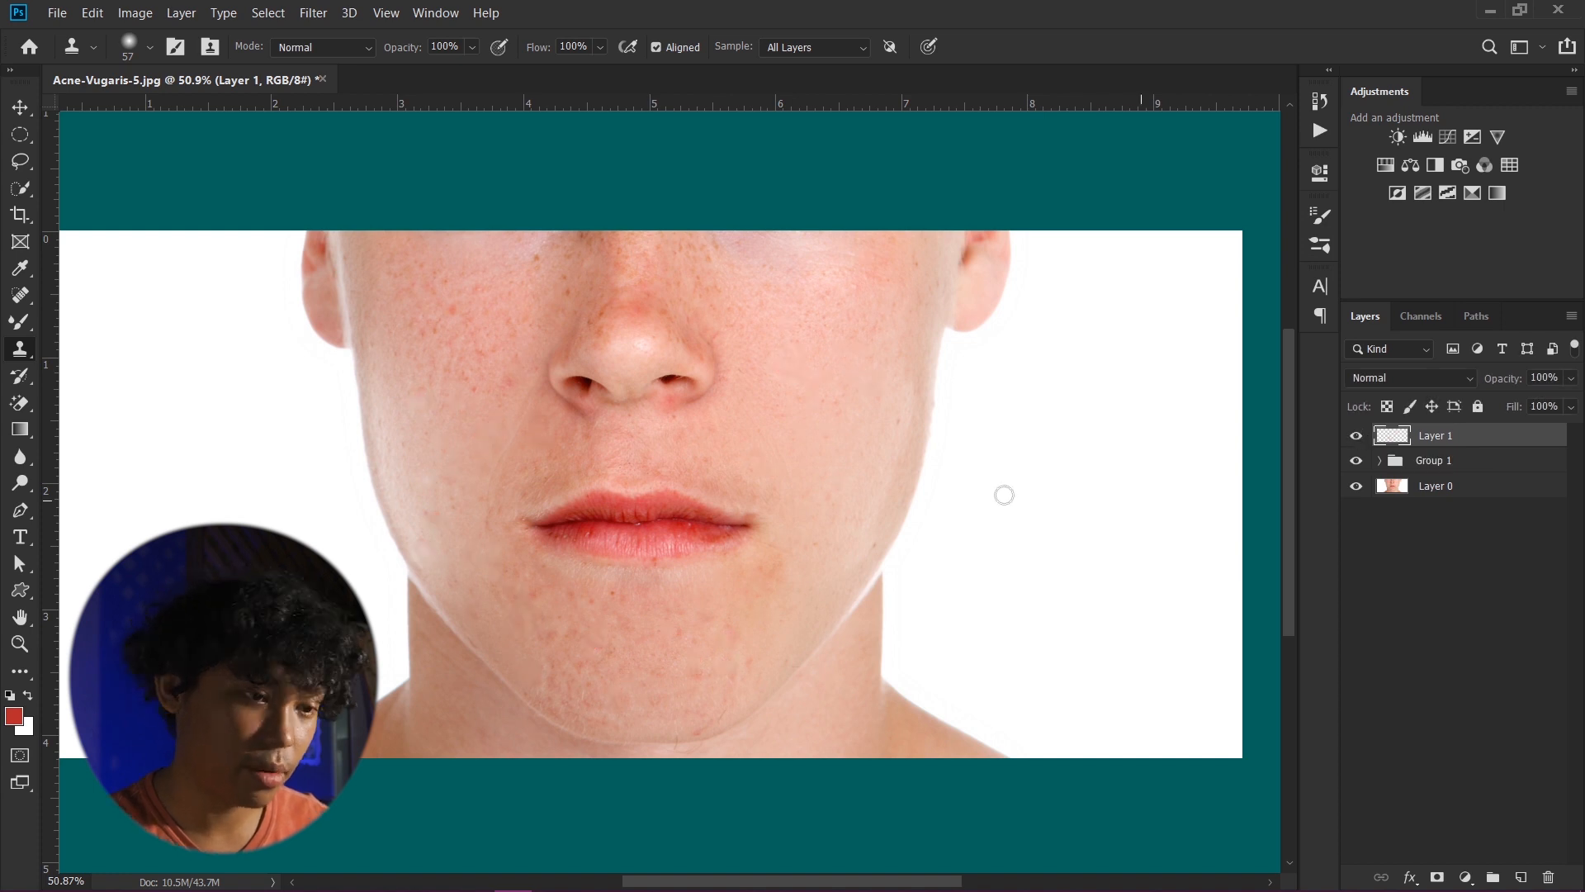
pyautogui.scroll(-1, 1005, 492)
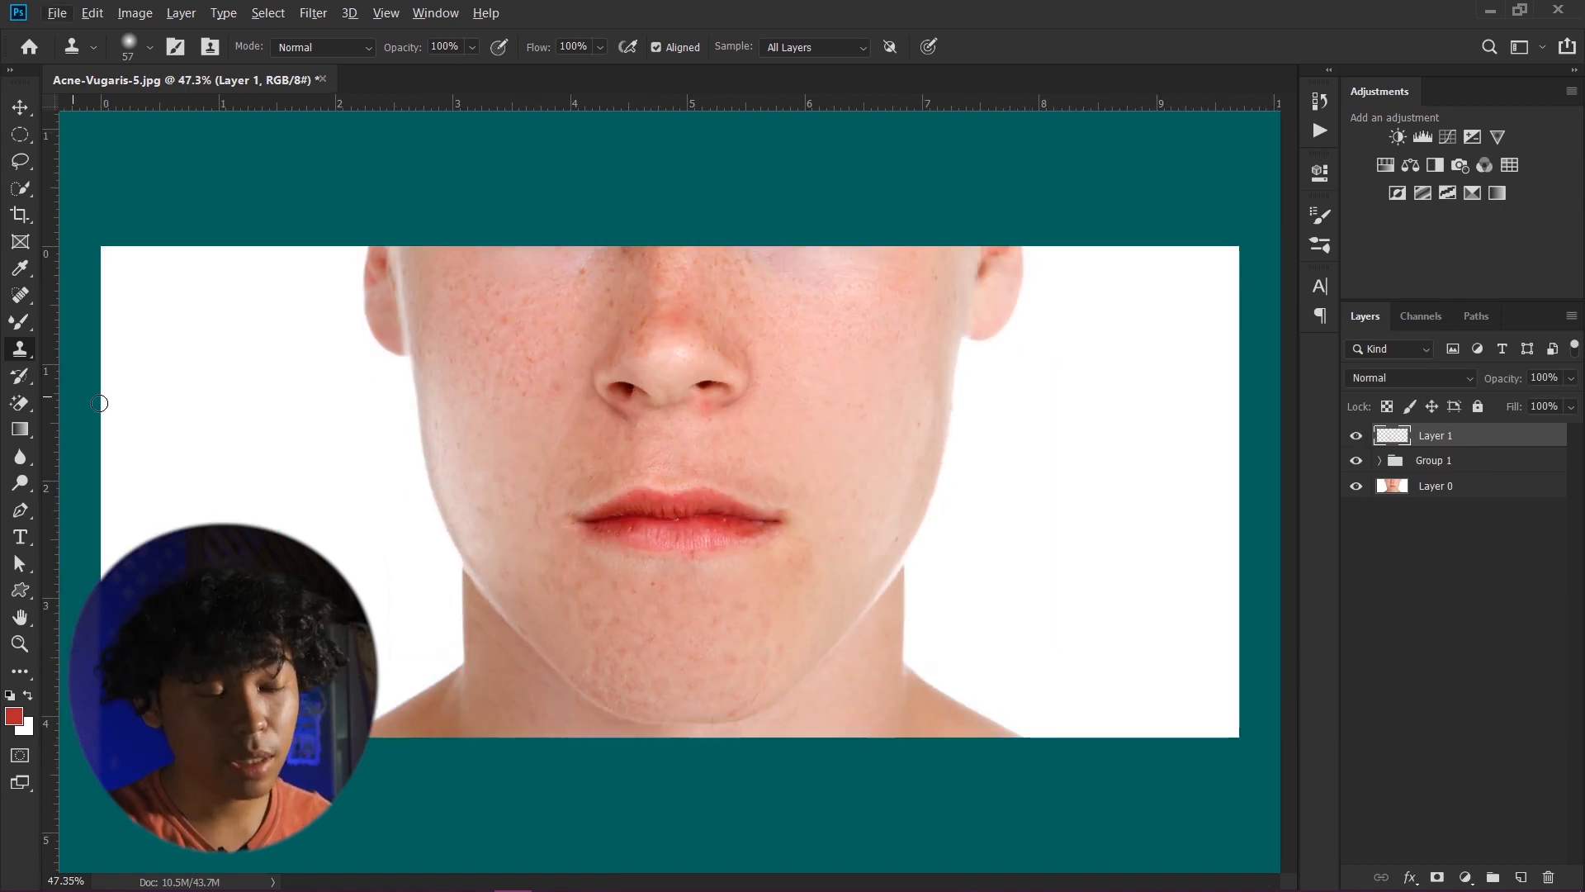
# - Switch to the Spot Healing Brush Tool with Content-Aware type and Sample All Layers enabled
pyautogui.click(21, 294)
pyautogui.scroll(5, 619, 522)
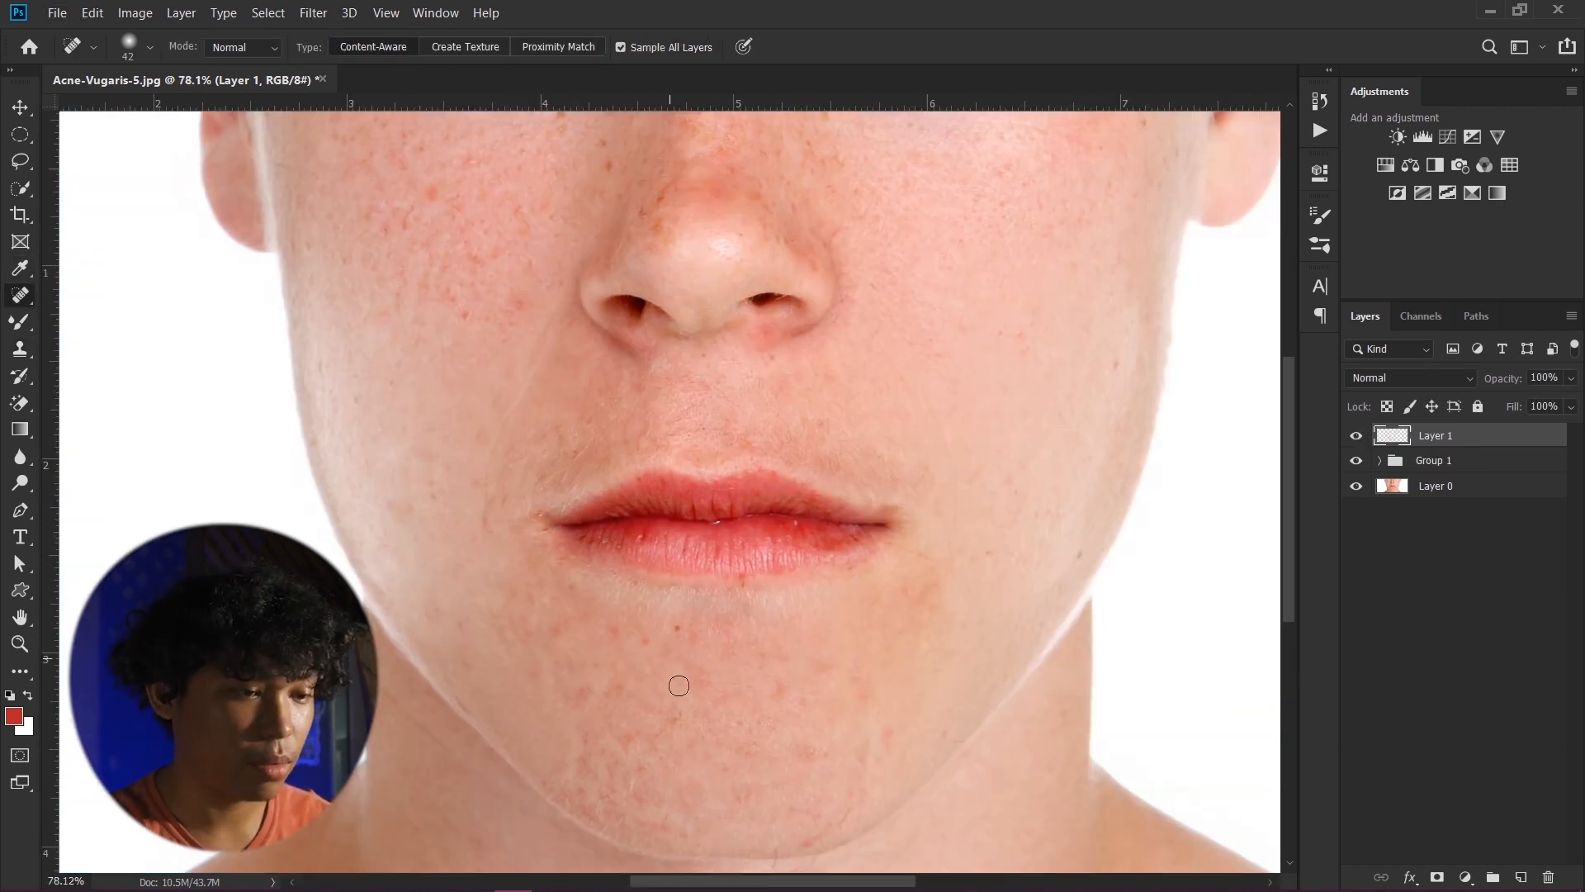
pyautogui.scroll(-2, 681, 514)
pyautogui.scroll(2, 686, 517)
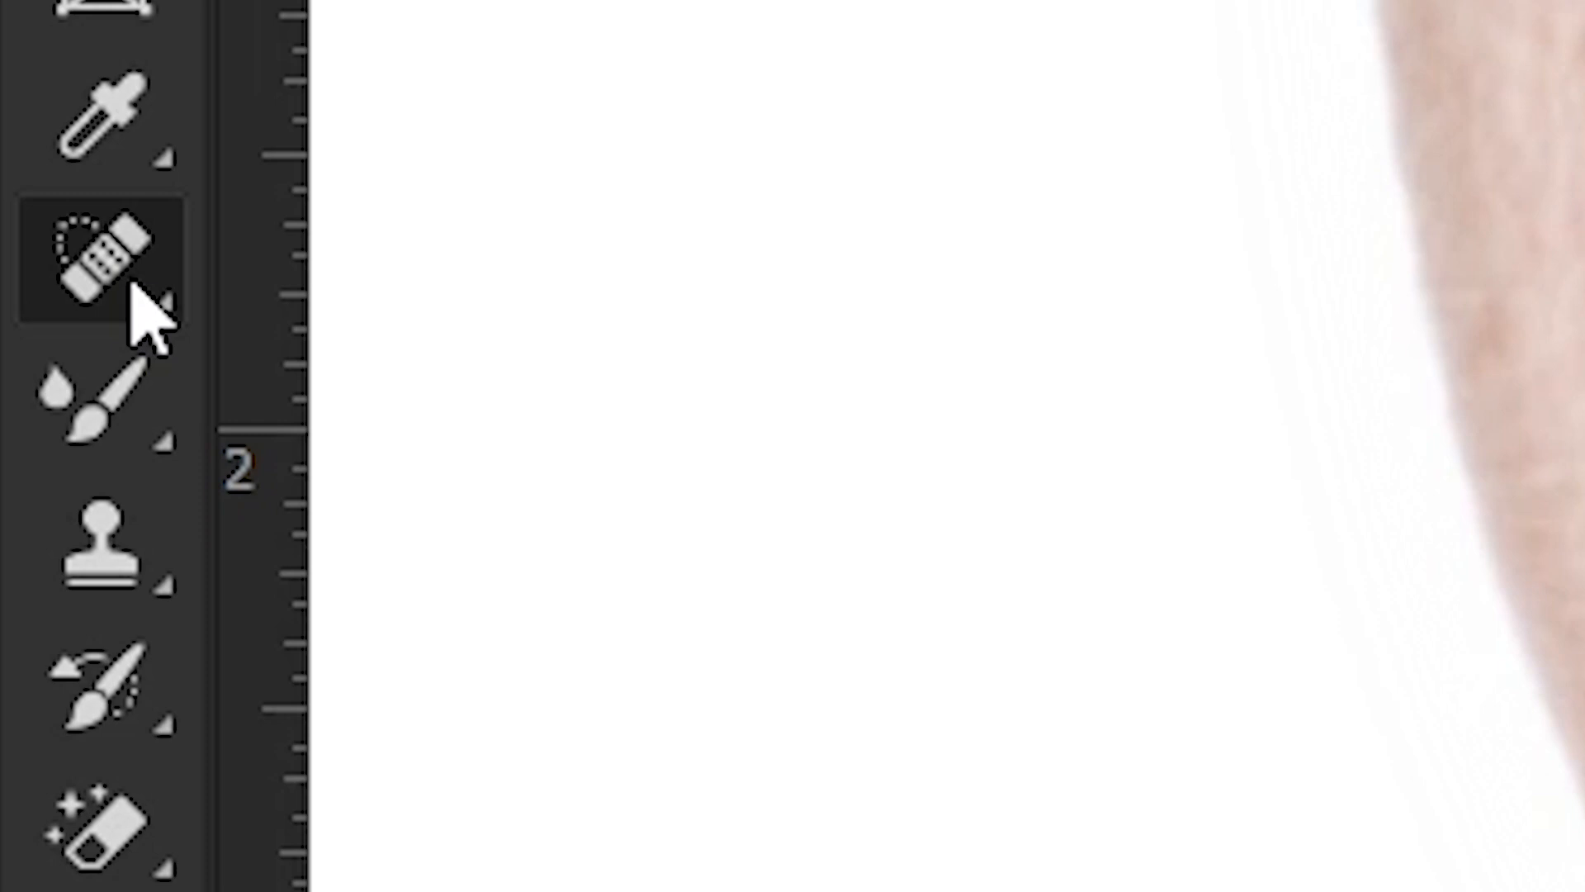
pyautogui.rightClick(22, 298)
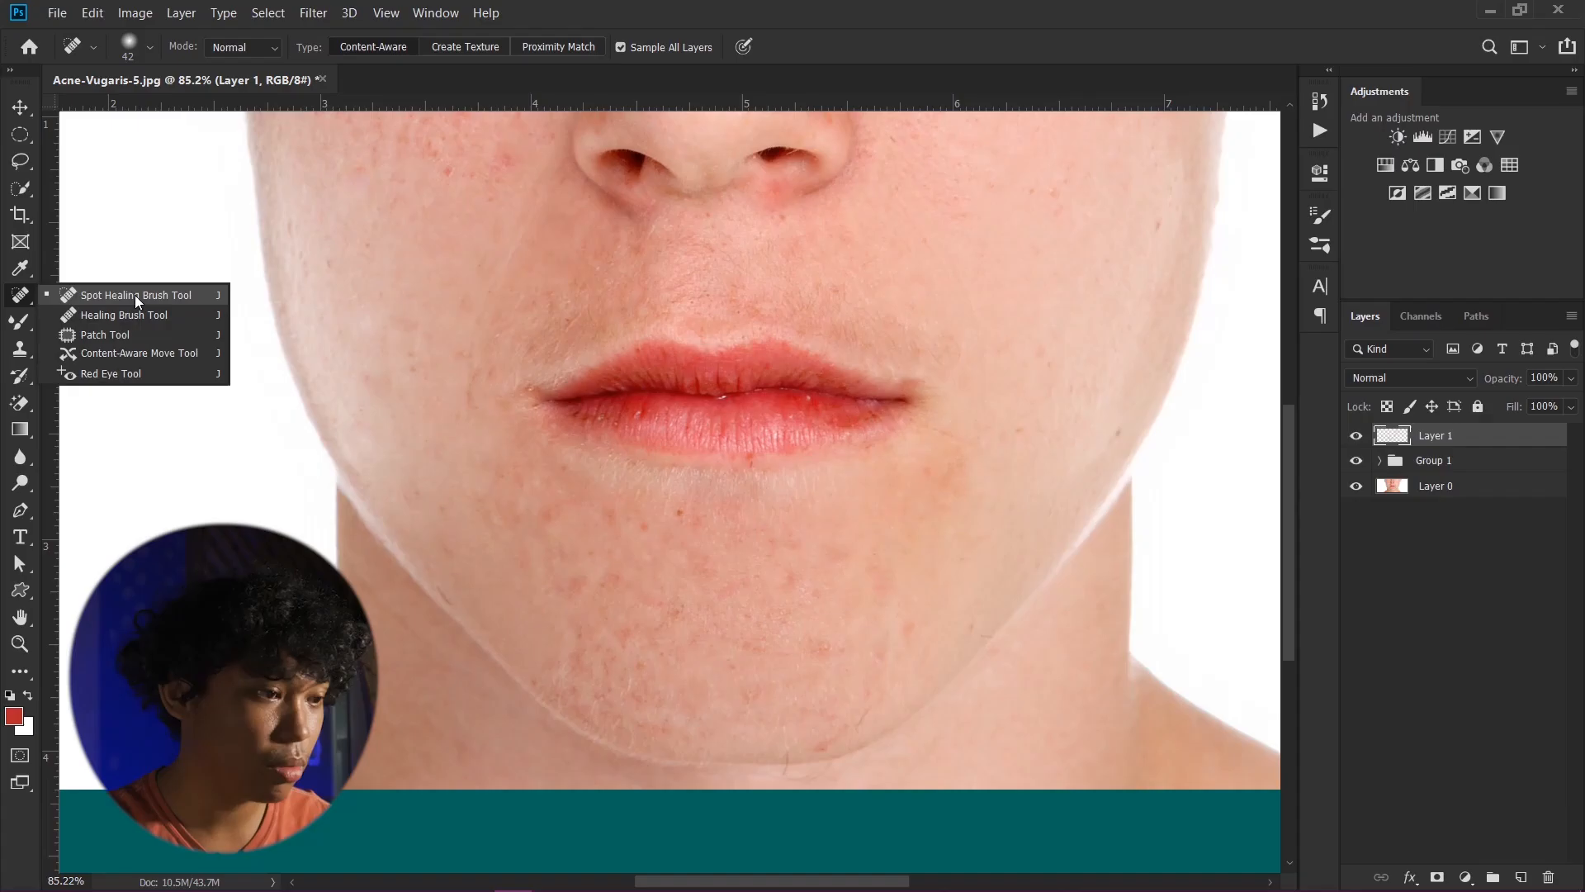
pyautogui.click(135, 294)
pyautogui.scroll(-3, 727, 565)
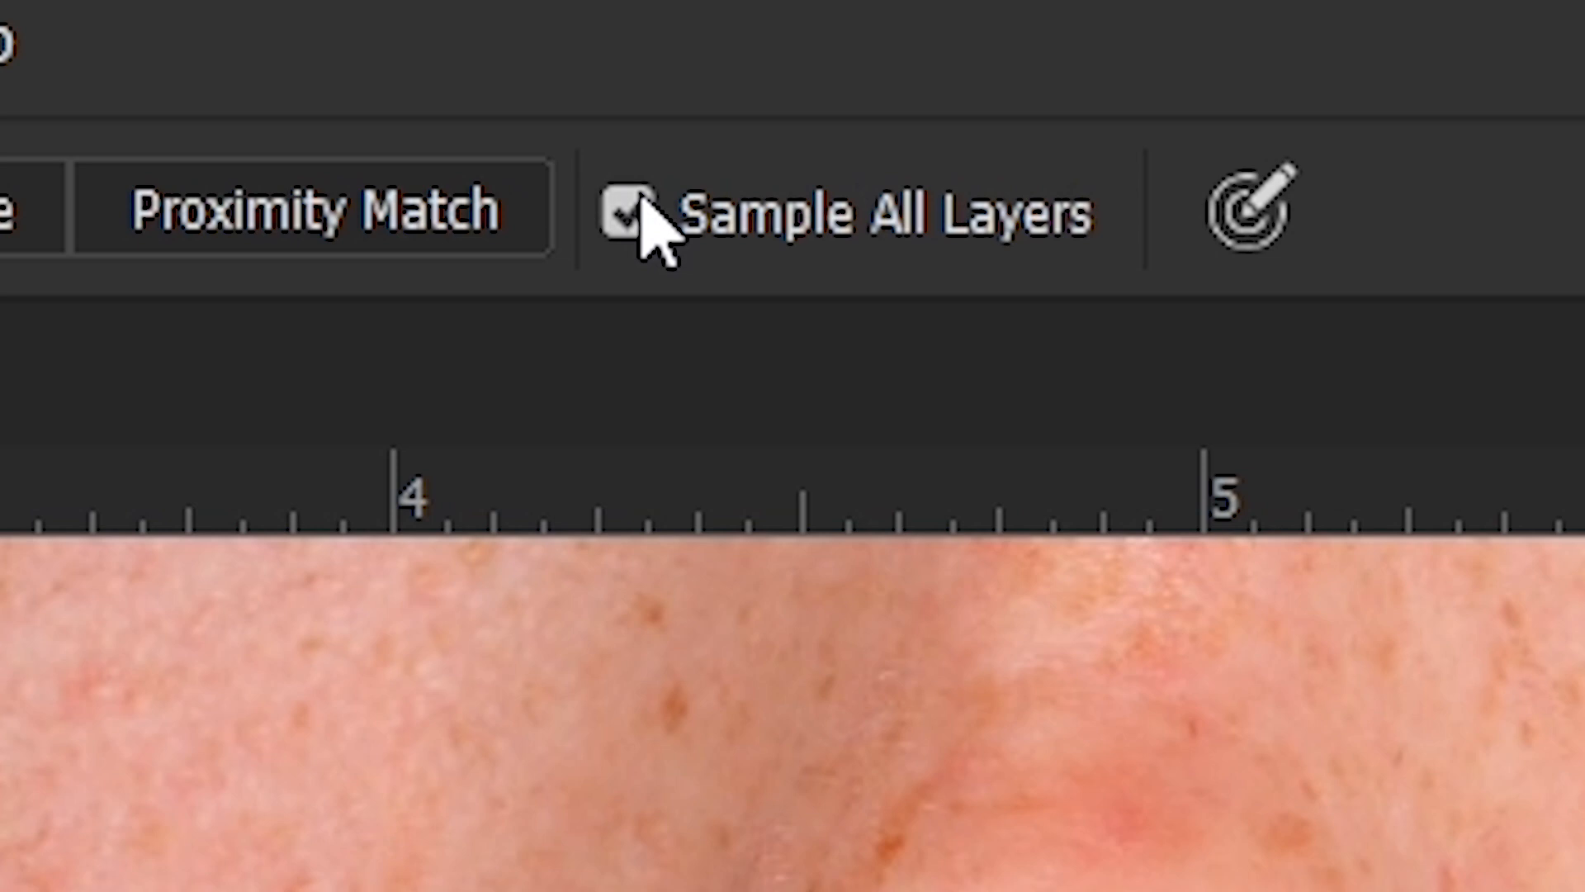
pyautogui.click(629, 213)
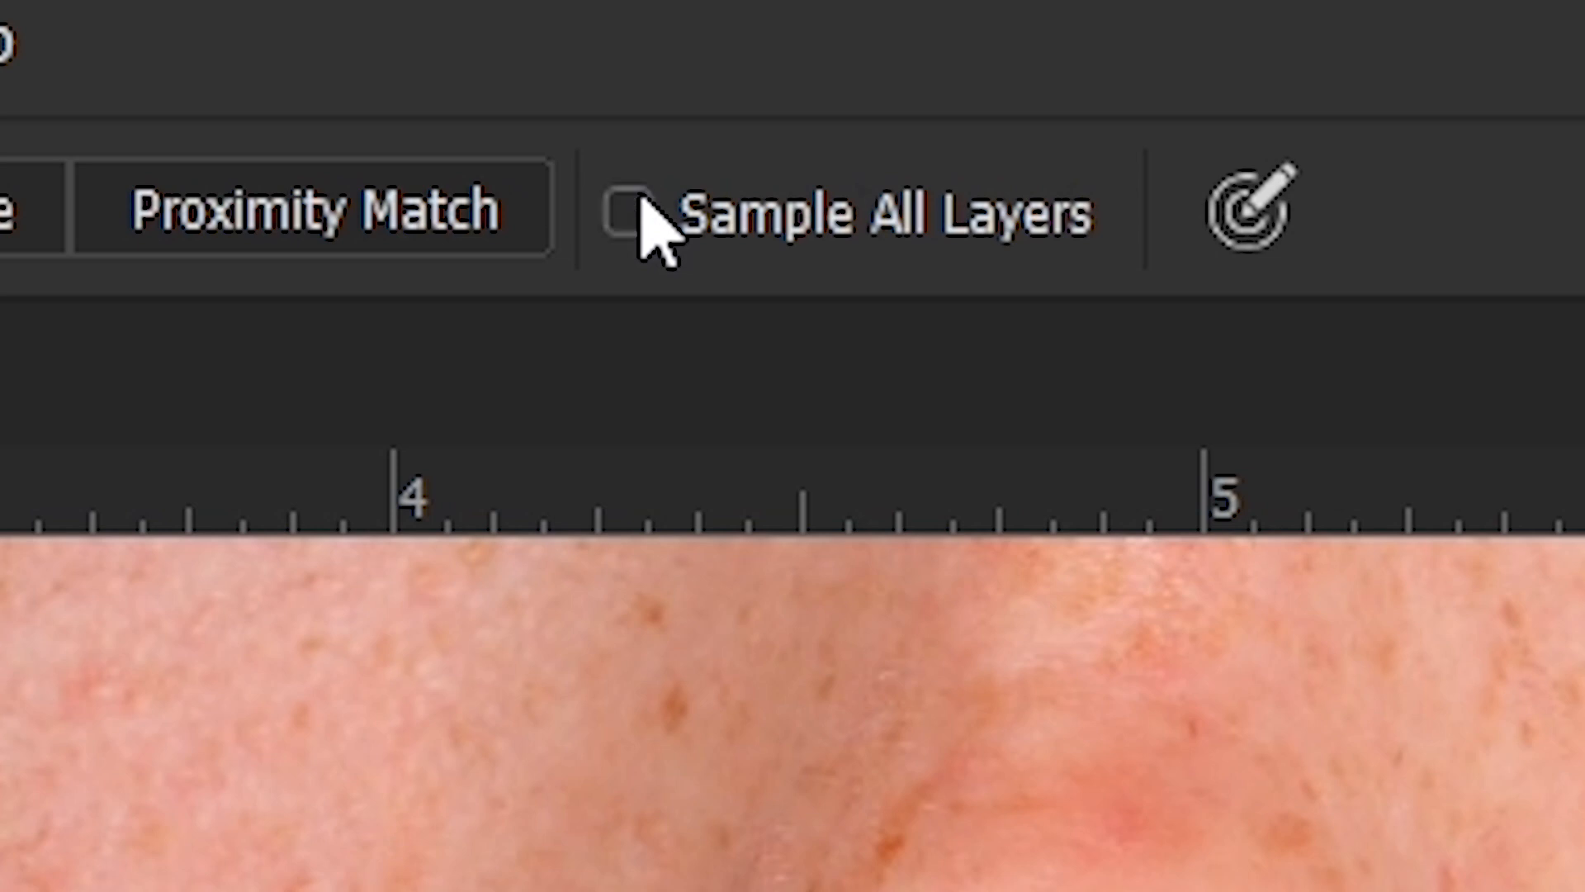
pyautogui.click(631, 215)
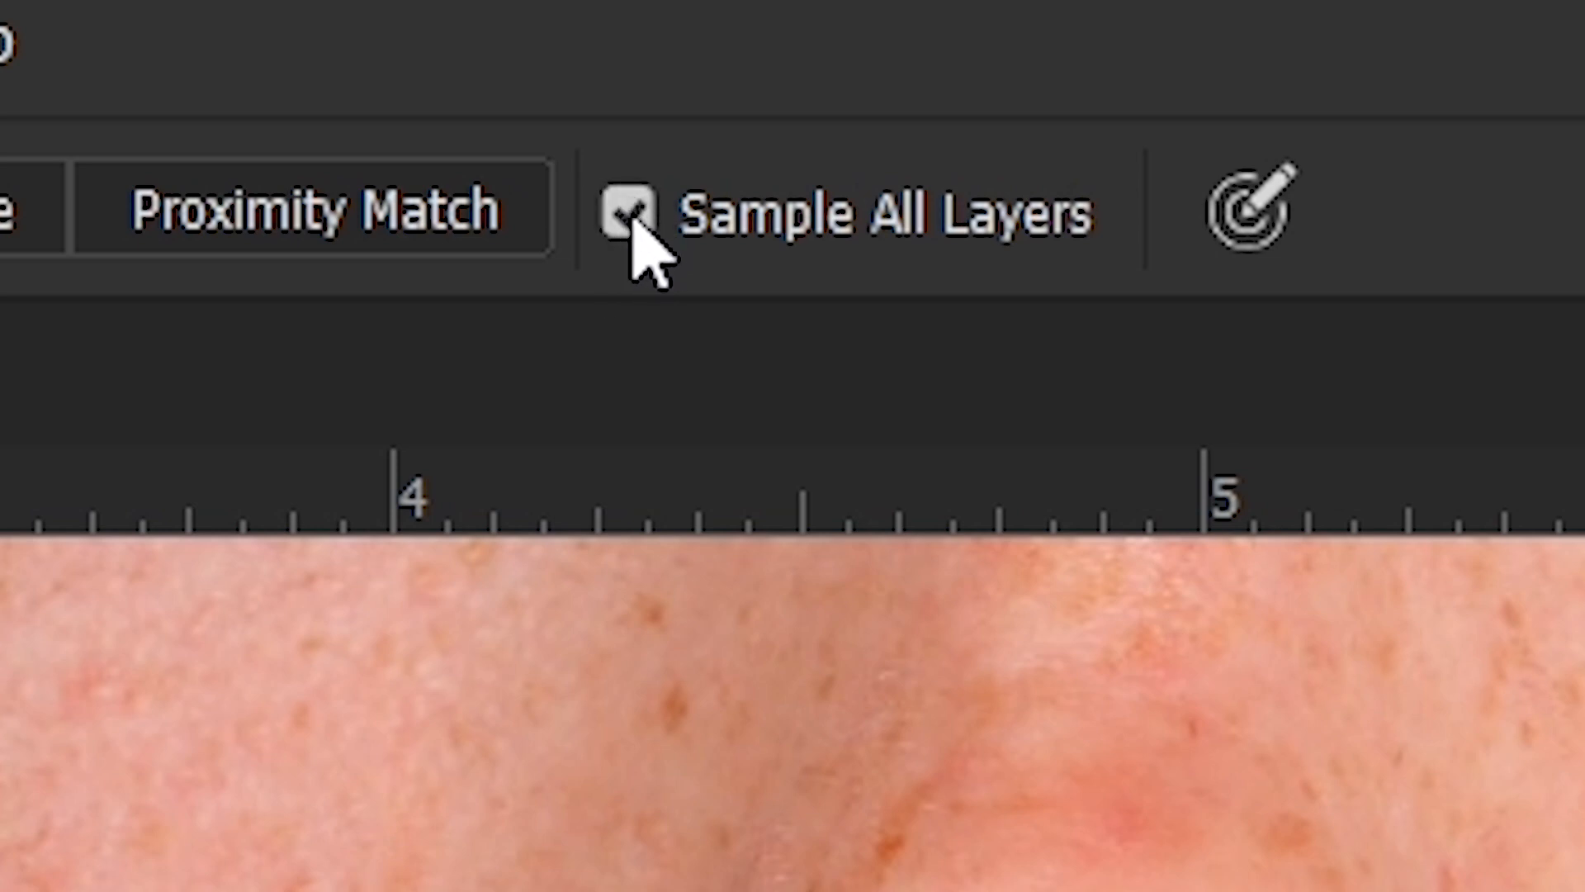
pyautogui.click(631, 216)
pyautogui.click(632, 215)
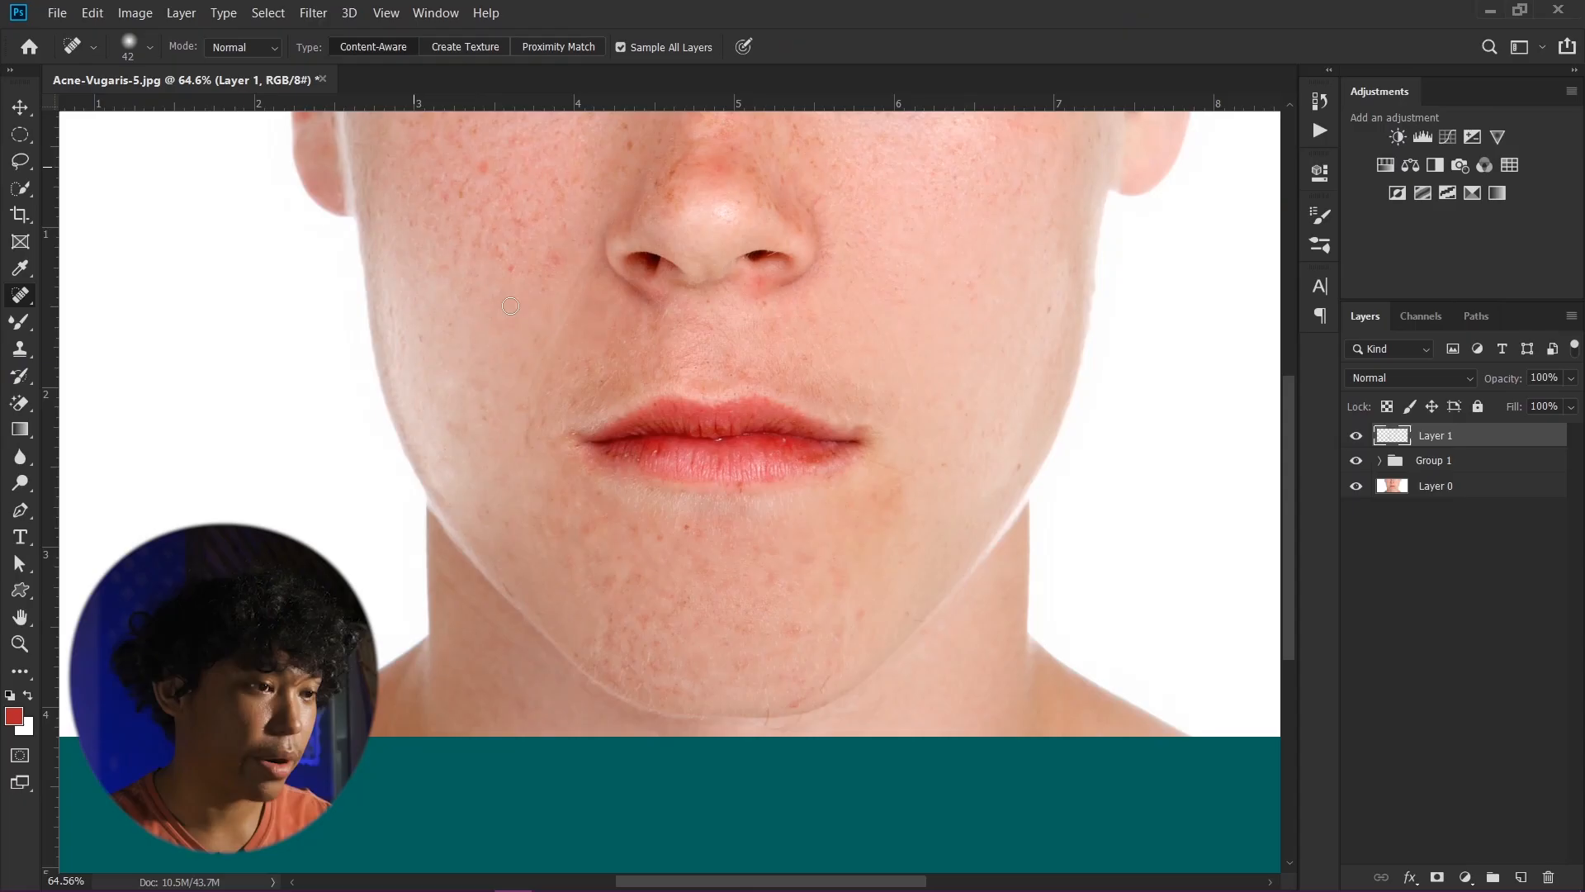
pyautogui.scroll(-1, 698, 495)
pyautogui.scroll(2, 703, 561)
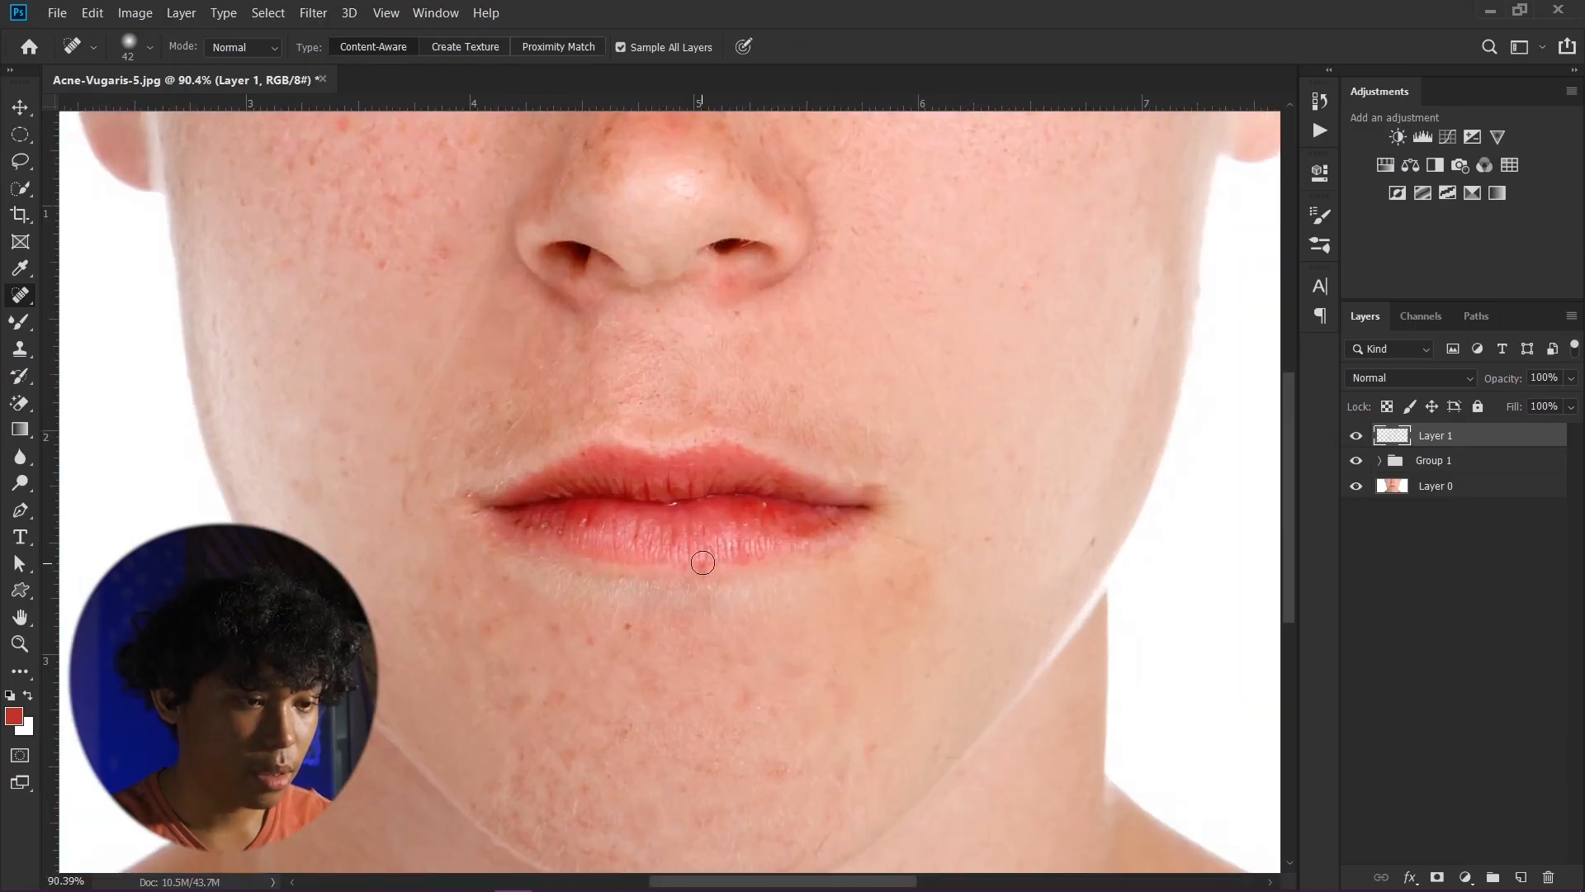
# - Enlarge the Spot Healing brush to 100 and paint over the blemishes below the lower lip
pyautogui.moveTo(667, 688); pyautogui.dragTo(640, 529)
pyautogui.scroll(1, 659, 630)
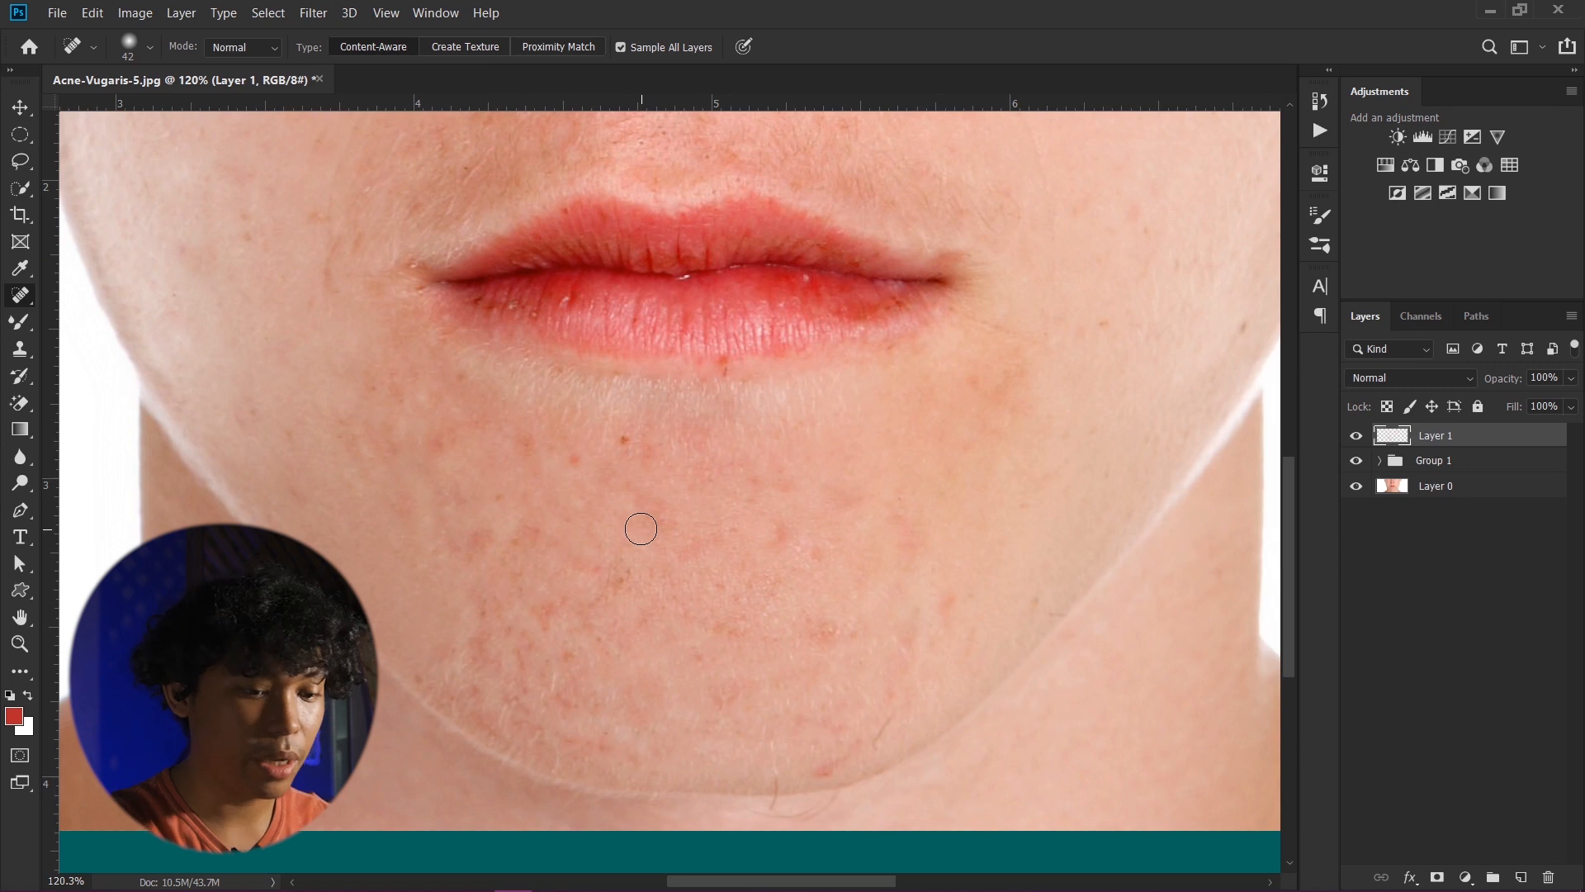
pyautogui.press(']')
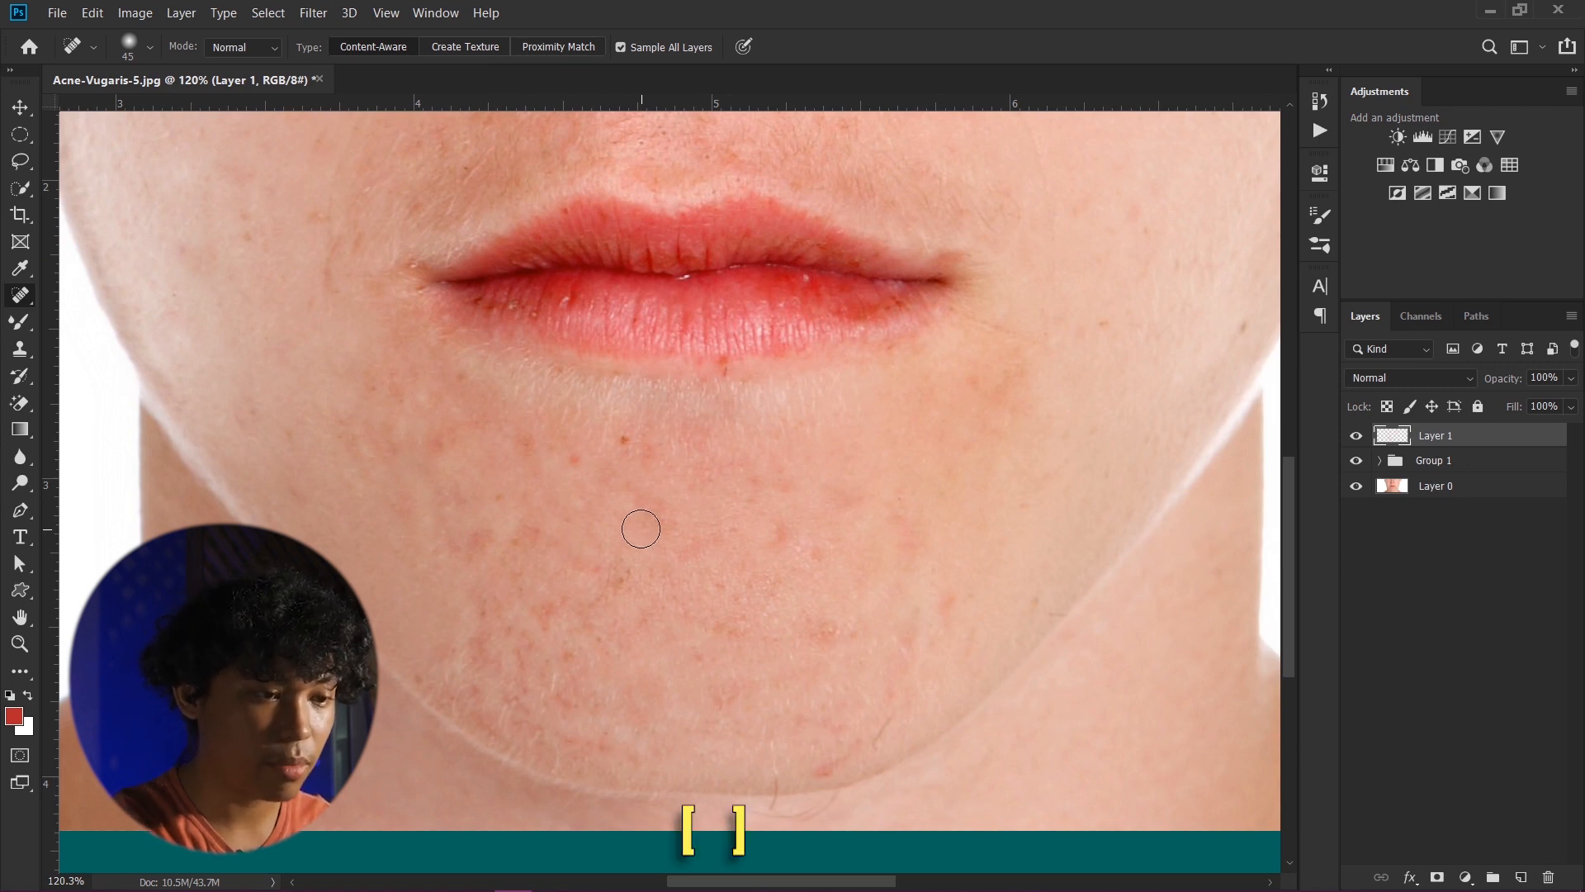
pyautogui.press(']')
pyautogui.press(']')
pyautogui.press(']')
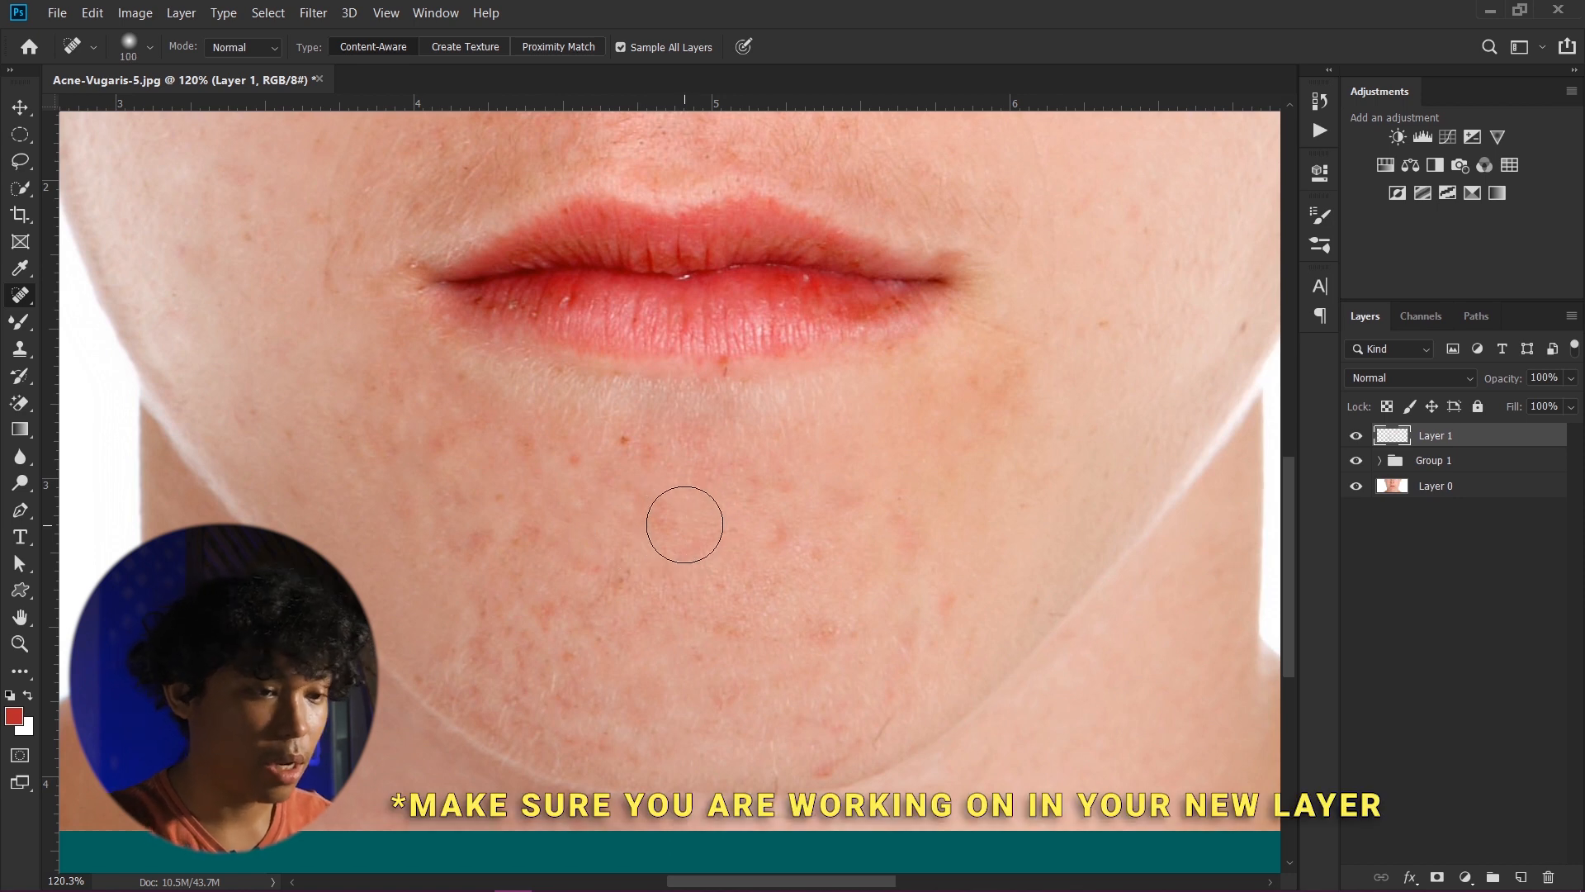
pyautogui.press('[')
pyautogui.moveTo(635, 467); pyautogui.dragTo(596, 467)
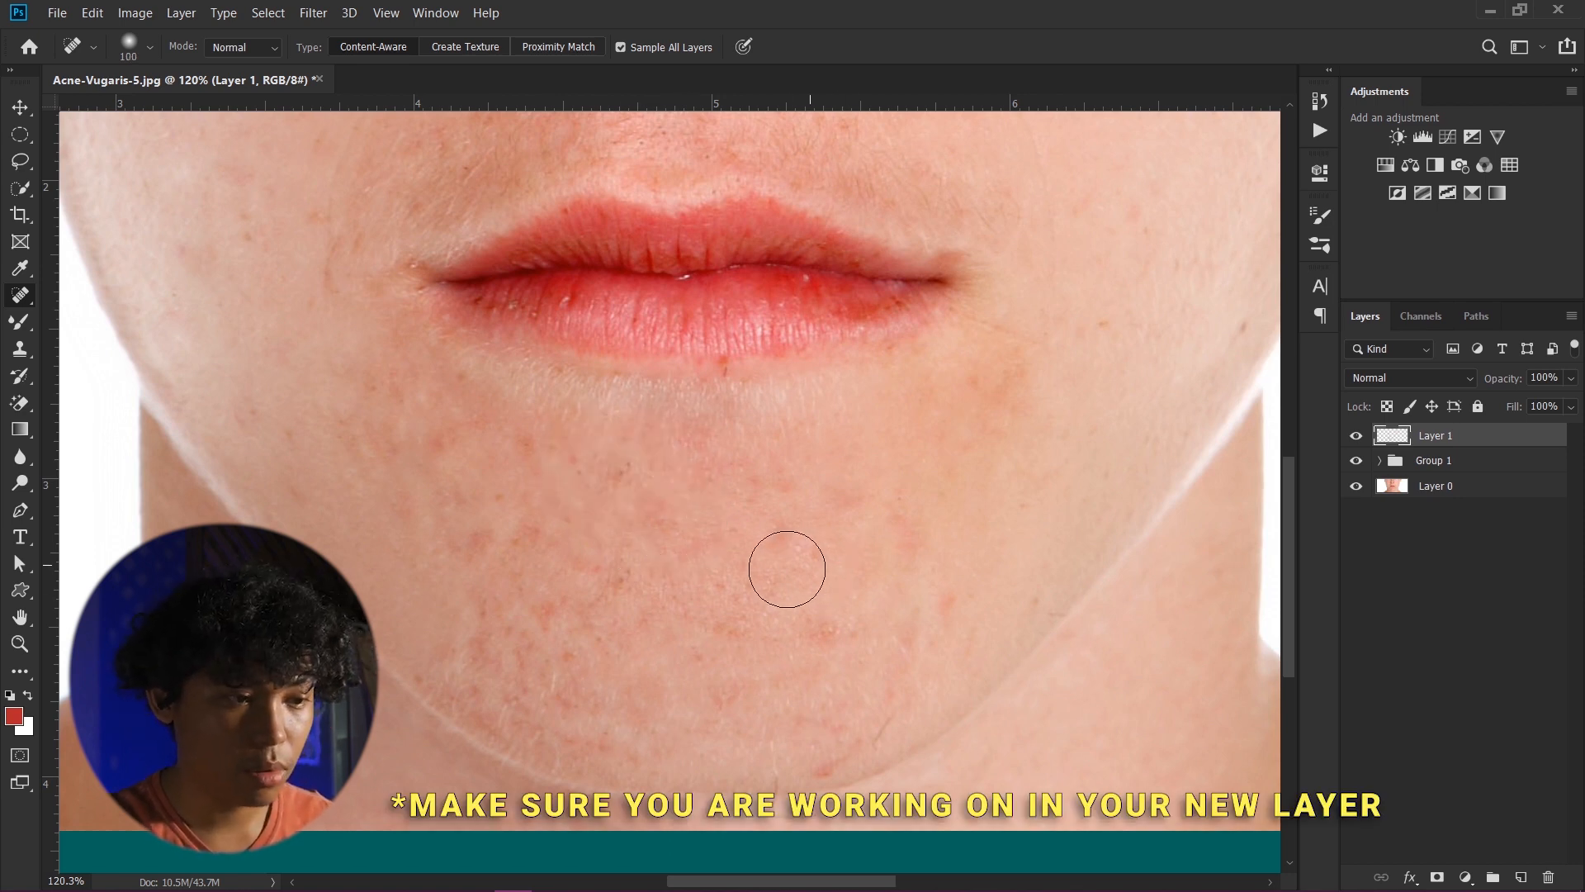
pyautogui.moveTo(785, 562)
pyautogui.mouseDown()
pyautogui.moveTo(803, 596)
pyautogui.moveTo(763, 590)
pyautogui.mouseUp()
pyautogui.moveTo(664, 621); pyautogui.dragTo(540, 605)
# - Heal the remaining spots across the lower chin with short strokes
pyautogui.scroll(-1, 655, 606)
pyautogui.scroll(-1, 601, 602)
pyautogui.scroll(1, 601, 601)
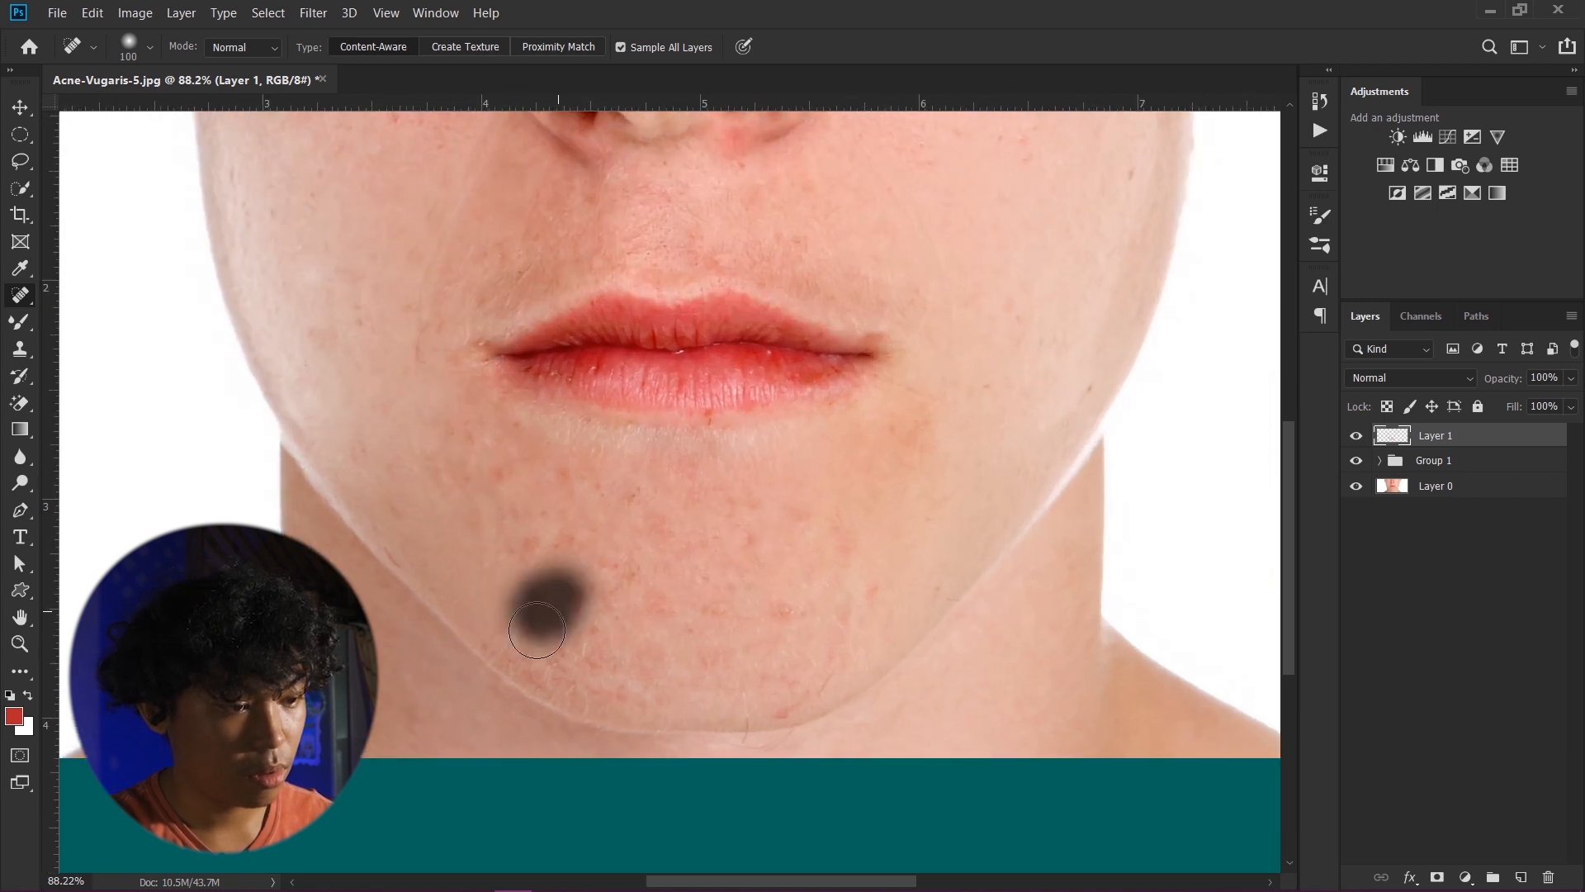
pyautogui.click(537, 652)
pyautogui.scroll(-1, 785, 620)
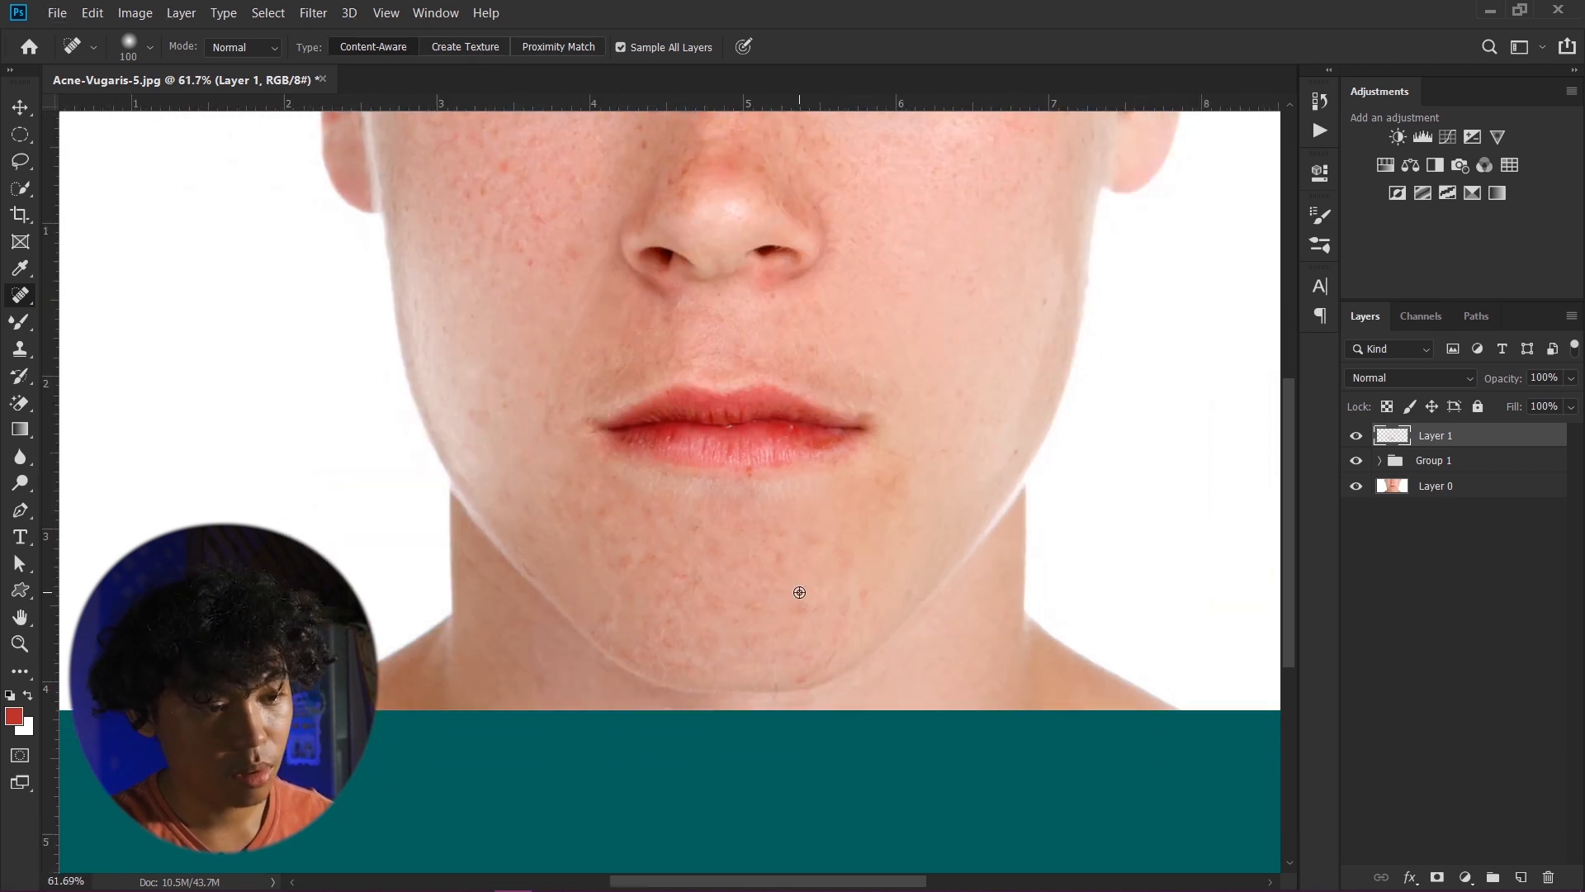
pyautogui.moveTo(747, 574); pyautogui.dragTo(602, 540)
pyautogui.moveTo(755, 664); pyautogui.dragTo(803, 665)
# - Paint over the blemishes on the cheek beside the nose with the Spot Healing brush
pyautogui.moveTo(578, 330); pyautogui.dragTo(609, 477)
pyautogui.moveTo(526, 361)
pyautogui.mouseDown()
pyautogui.moveTo(588, 333)
pyautogui.moveTo(596, 362)
pyautogui.mouseUp()
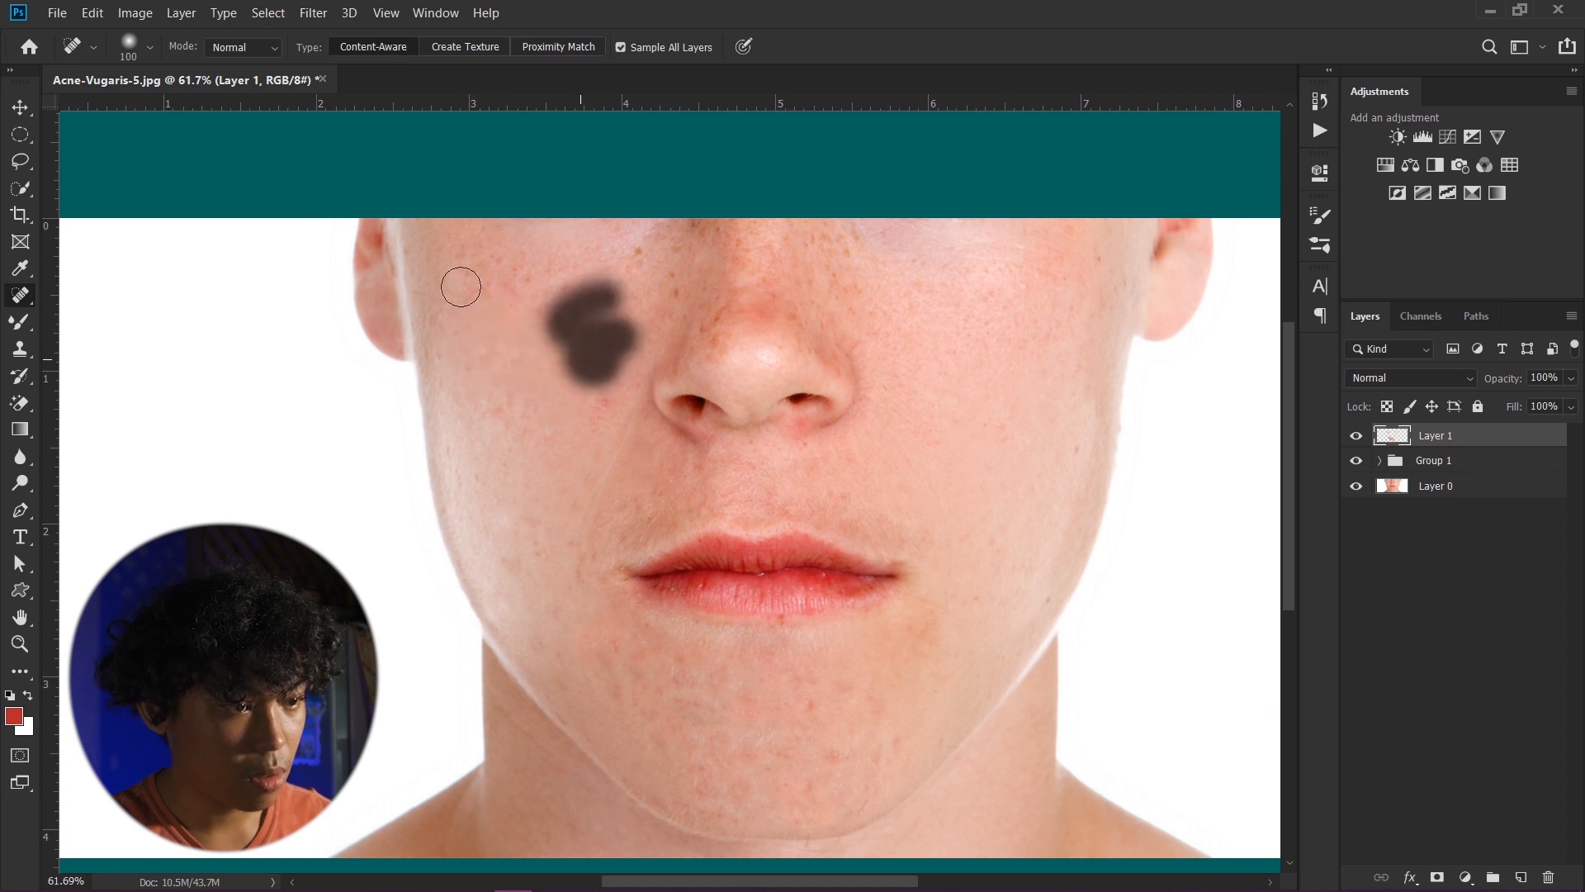
pyautogui.moveTo(450, 359); pyautogui.dragTo(528, 423)
pyautogui.scroll(-3, 576, 440)
pyautogui.scroll(1, 809, 428)
# - Heal the clusters of spots on both sides of the chin
pyautogui.moveTo(752, 622); pyautogui.dragTo(646, 656)
pyautogui.moveTo(698, 602)
pyautogui.mouseDown()
pyautogui.moveTo(715, 603)
pyautogui.moveTo(584, 575)
pyautogui.mouseUp()
pyautogui.moveTo(607, 639); pyautogui.dragTo(644, 647)
pyautogui.moveTo(717, 643); pyautogui.dragTo(737, 636)
pyautogui.moveTo(760, 605)
pyautogui.mouseDown()
pyautogui.moveTo(750, 596)
pyautogui.moveTo(764, 632)
pyautogui.mouseUp()
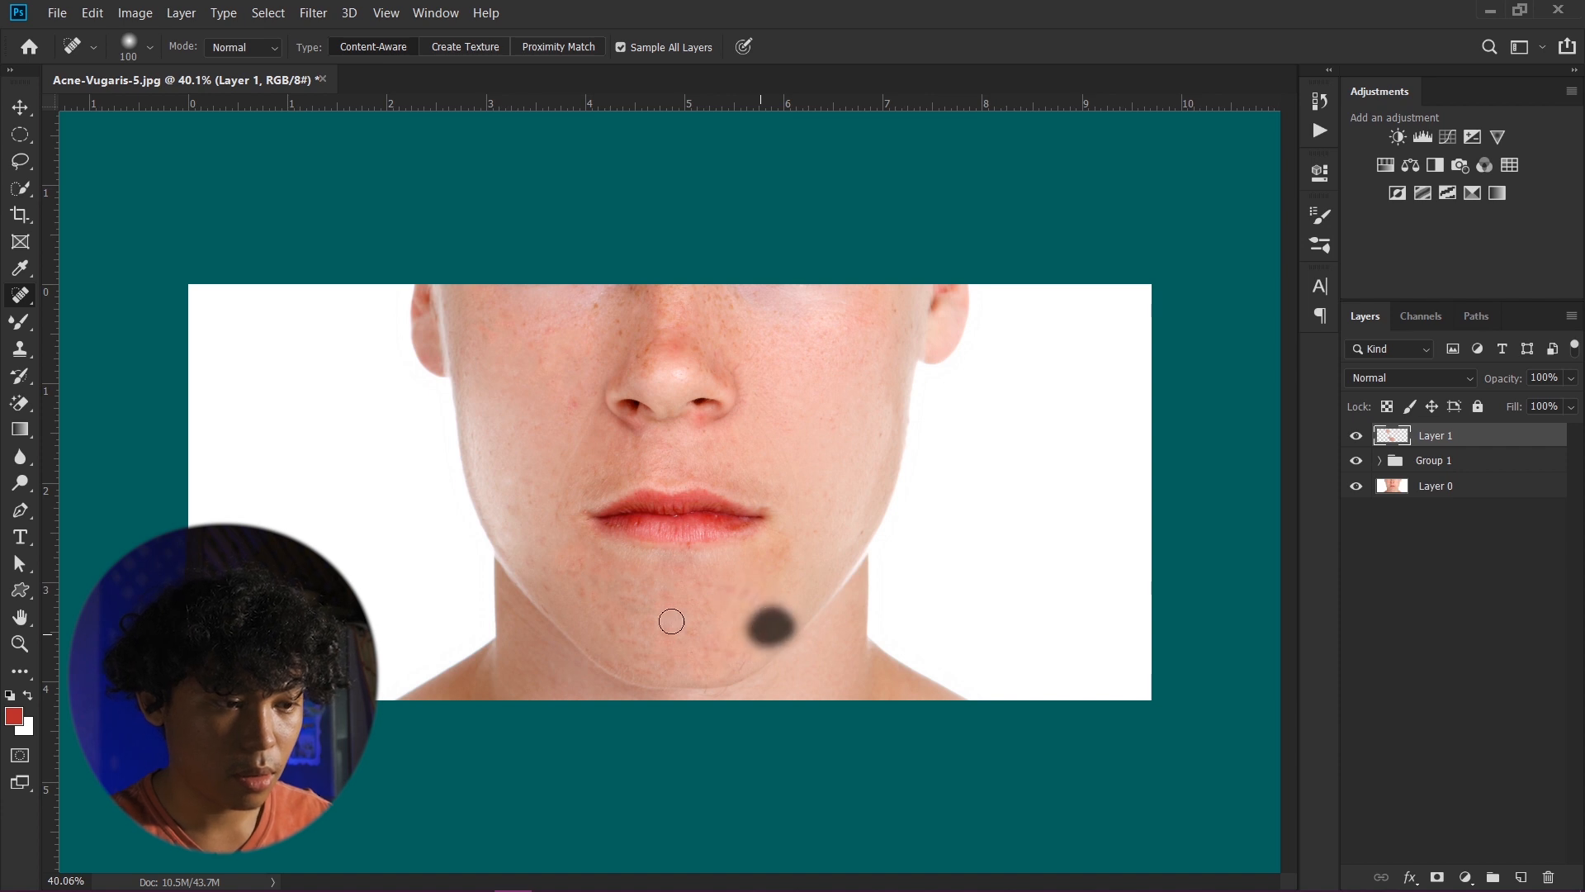
pyautogui.moveTo(669, 622)
pyautogui.mouseDown()
pyautogui.moveTo(625, 584)
pyautogui.moveTo(581, 580)
pyautogui.mouseUp()
pyautogui.click(651, 592)
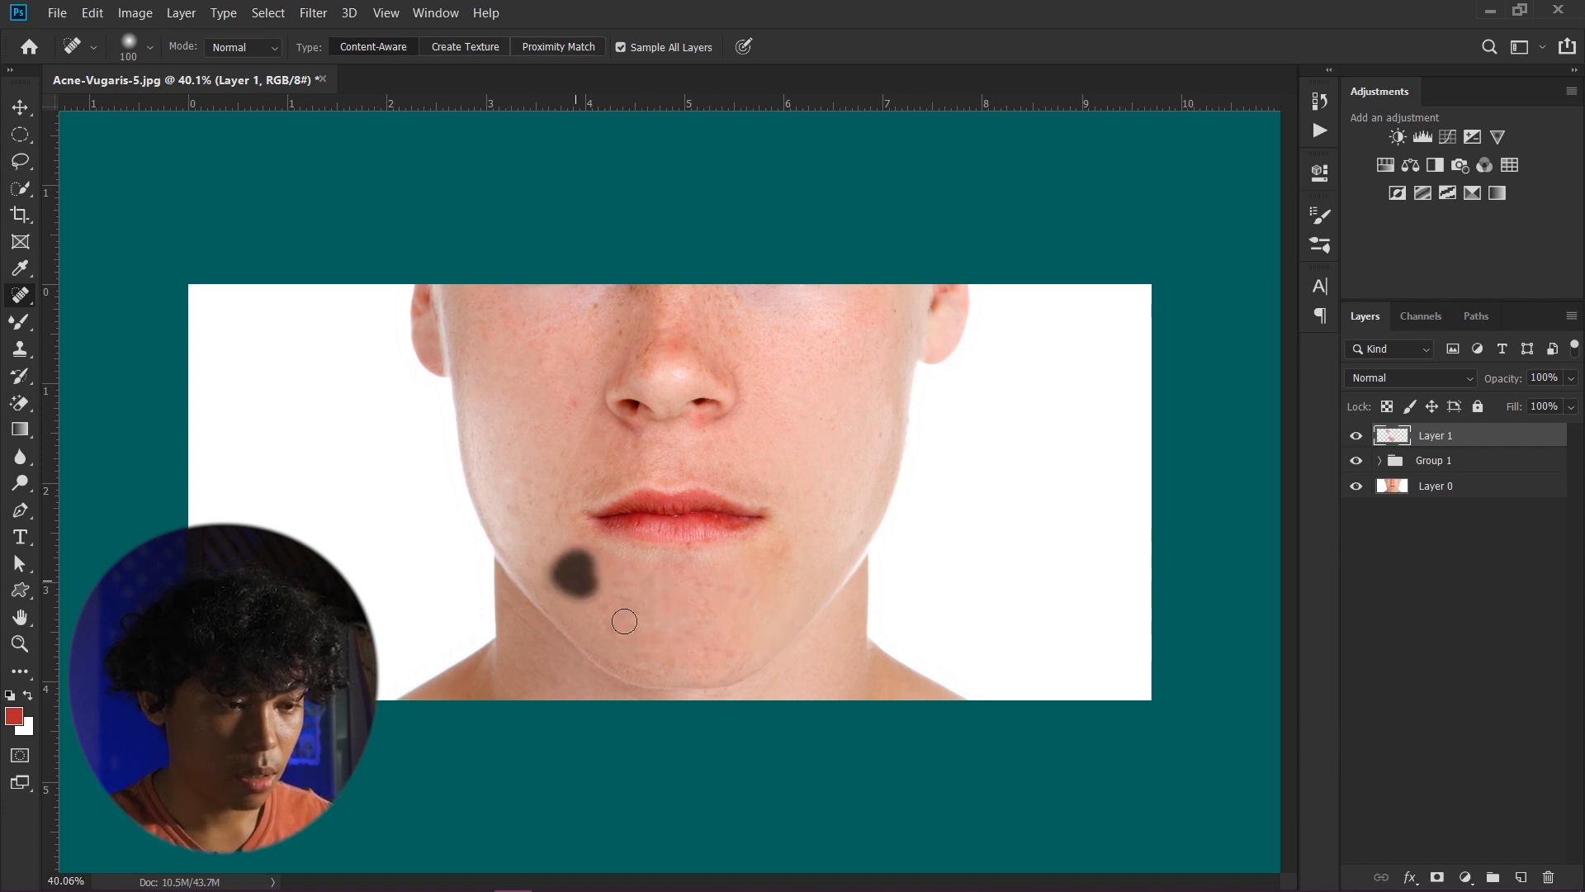
pyautogui.moveTo(633, 644)
pyautogui.mouseDown()
pyautogui.moveTo(627, 658)
pyautogui.moveTo(649, 663)
pyautogui.moveTo(687, 655)
pyautogui.moveTo(631, 600)
pyautogui.moveTo(653, 656)
pyautogui.moveTo(583, 589)
pyautogui.mouseUp()
pyautogui.click(554, 570)
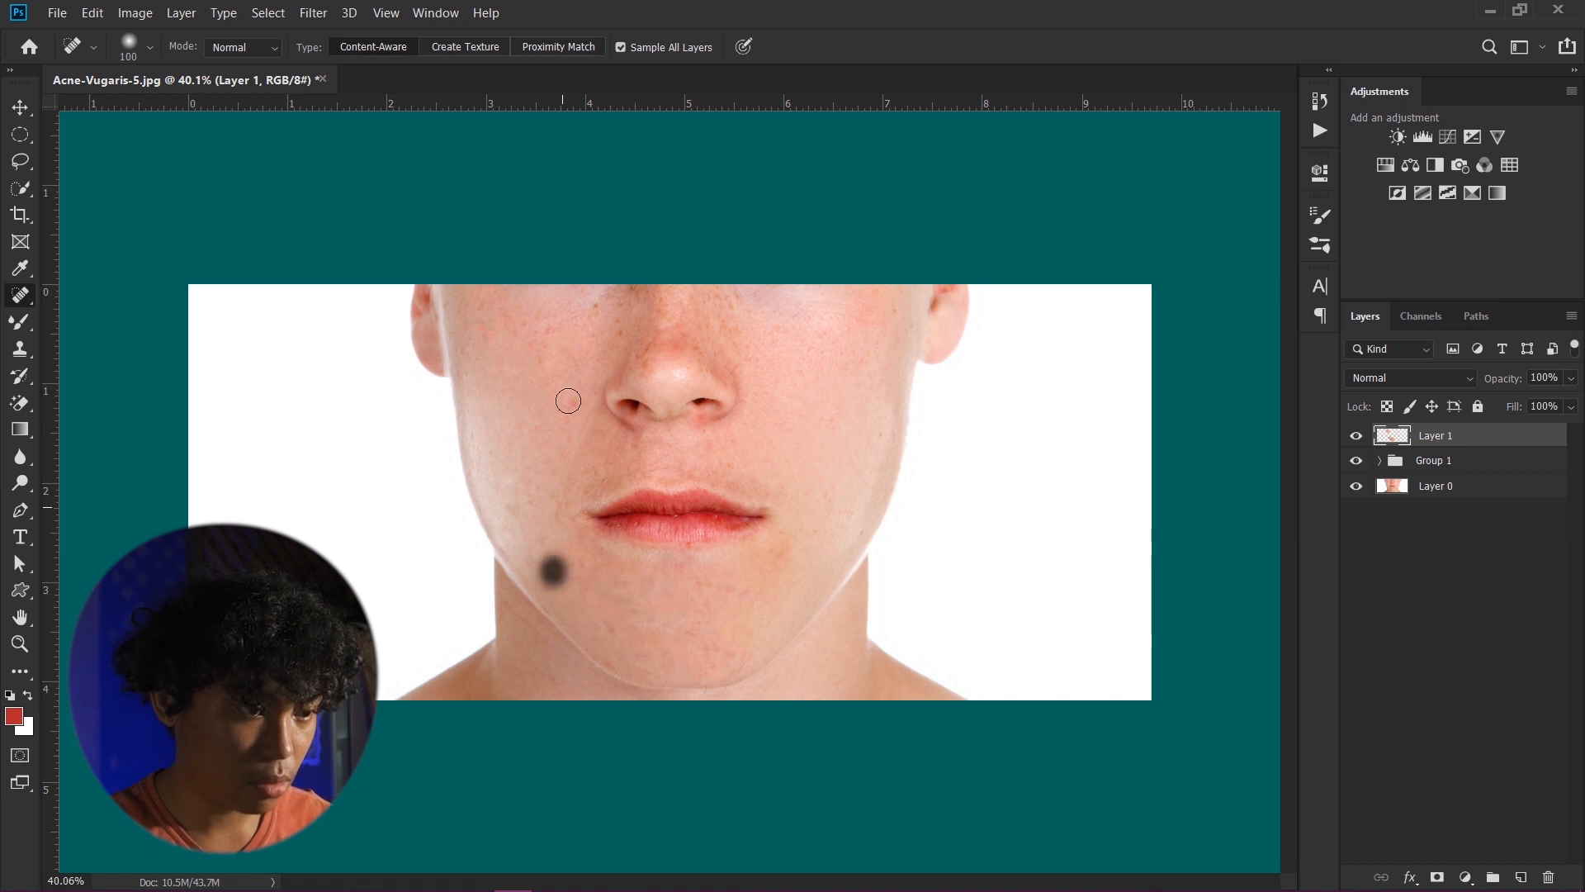
# - Heal the small spots on the upper cheek and beside the nostril
pyautogui.moveTo(567, 401); pyautogui.dragTo(576, 404)
pyautogui.click(520, 429)
pyautogui.click(541, 341)
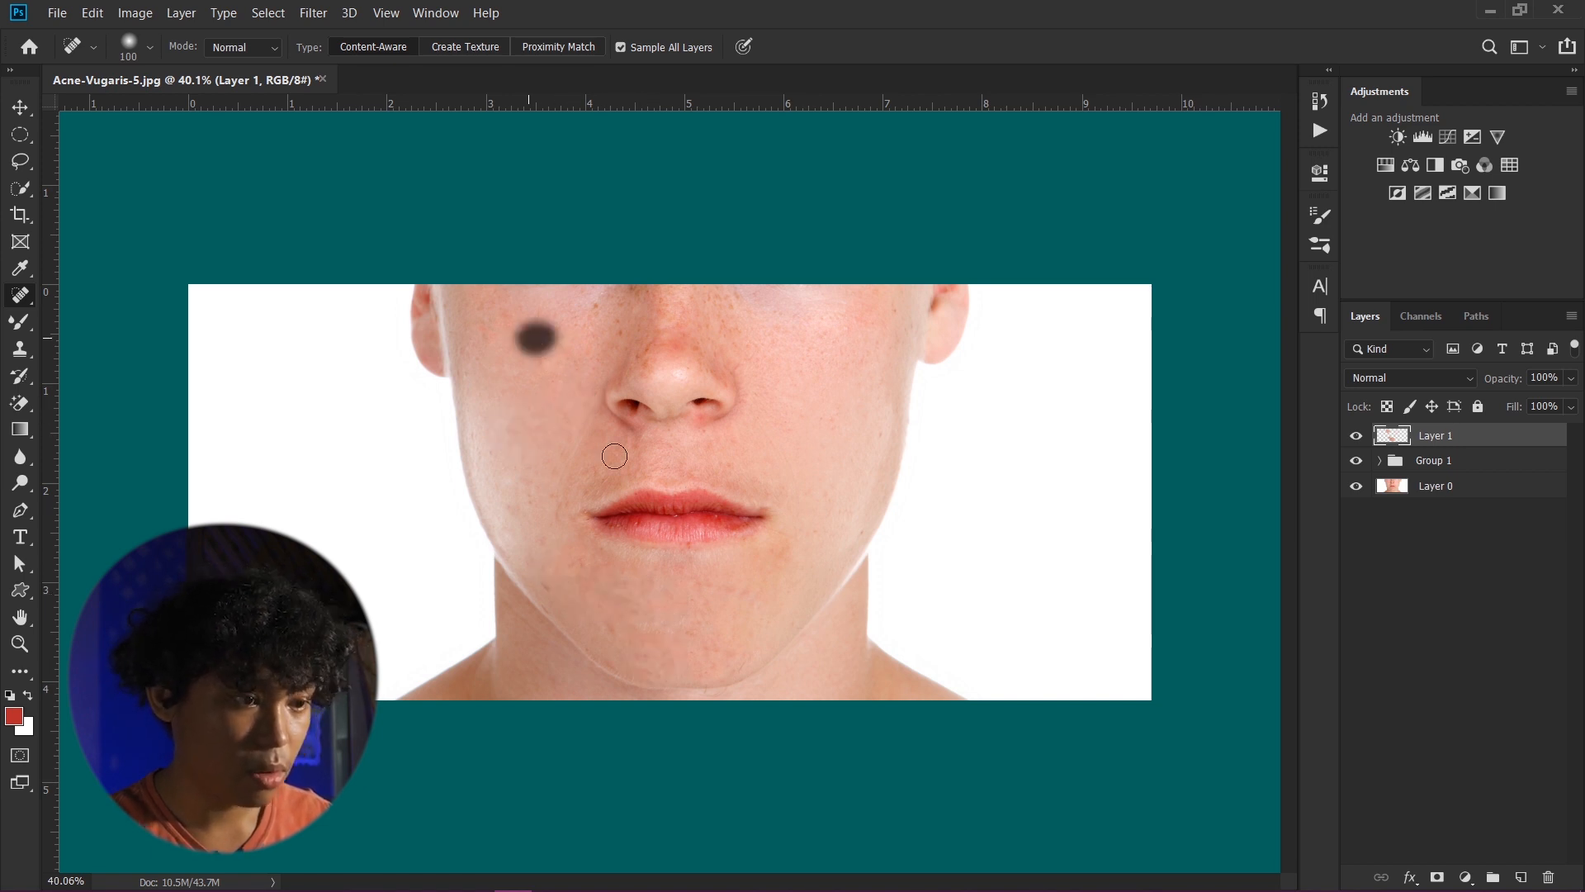
pyautogui.scroll(-4, 616, 449)
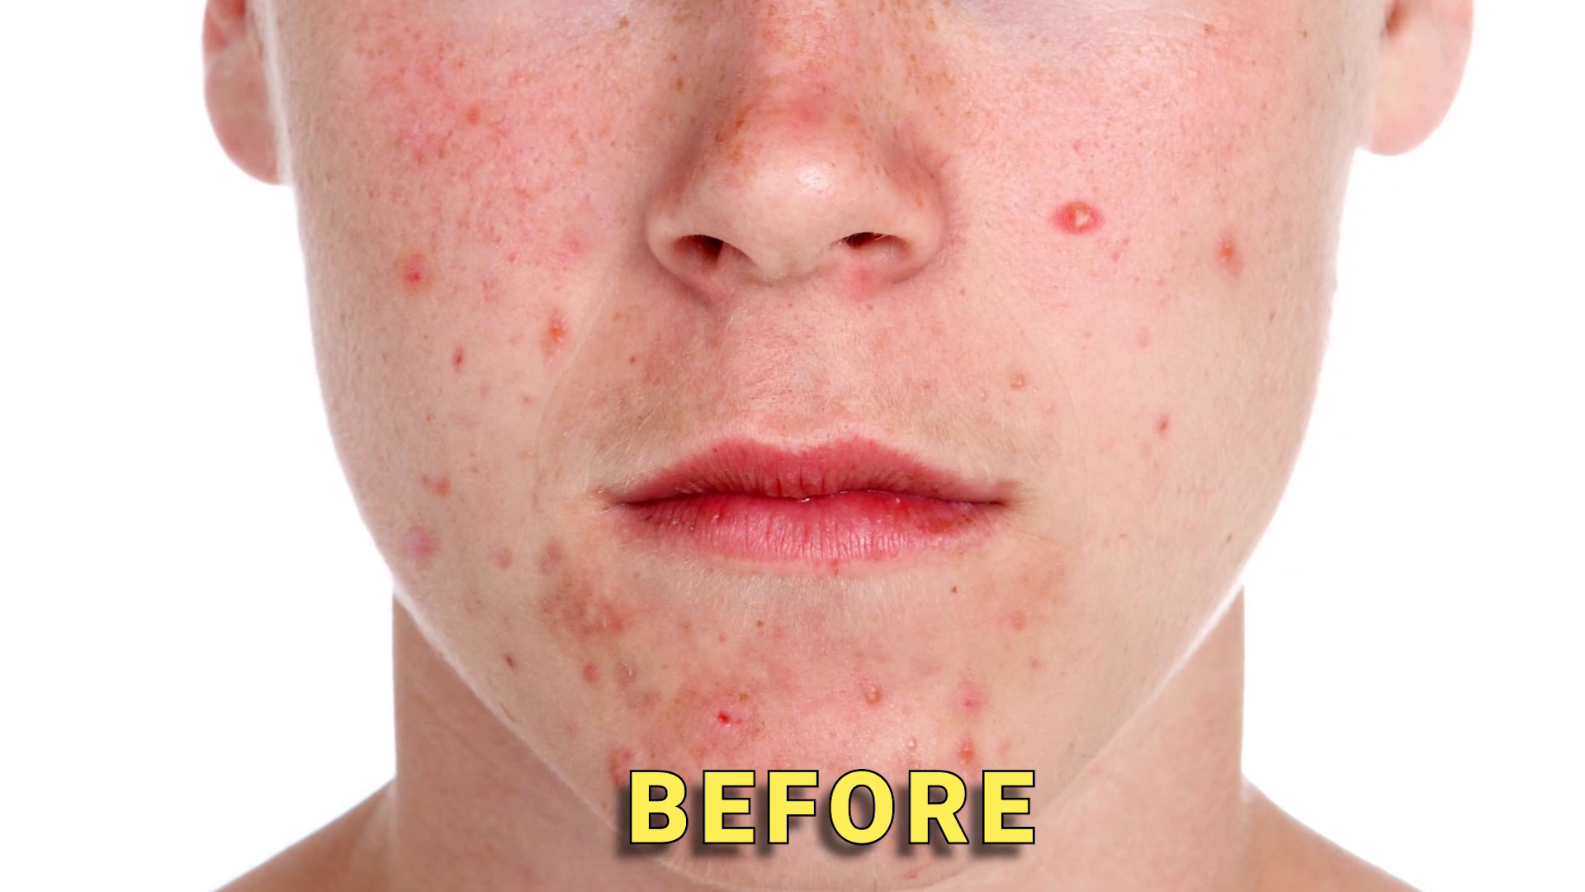